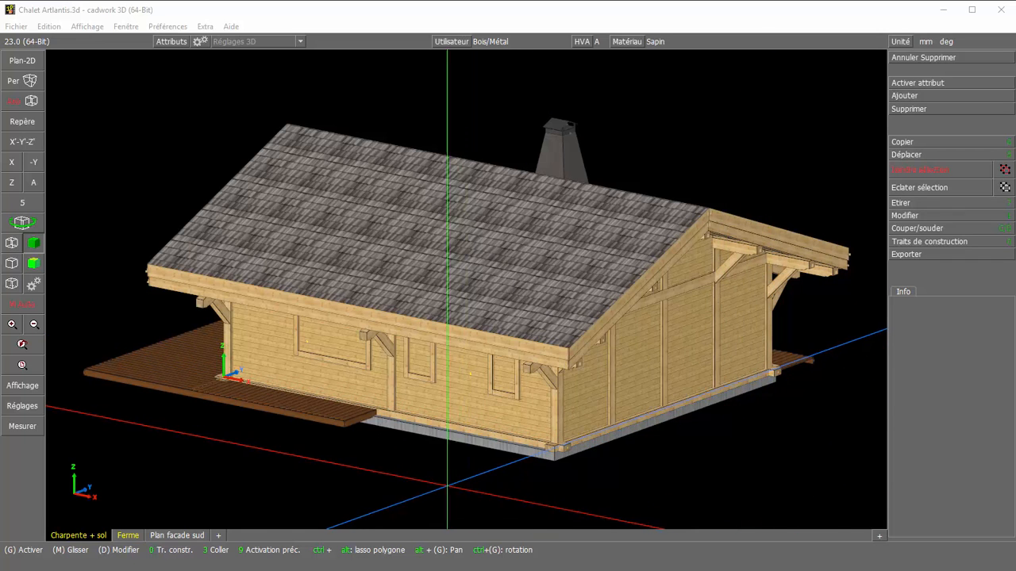
- Show the chalet's terrace side in advanced representation with the proposed general options
ctrl+drag(375, 423, 618, 411)
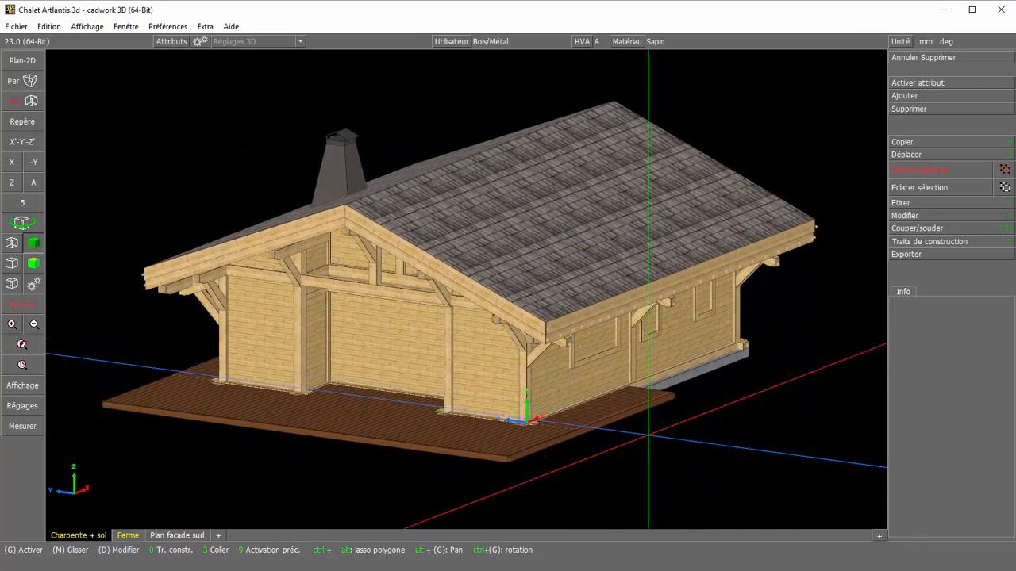
key(ctrl+r)
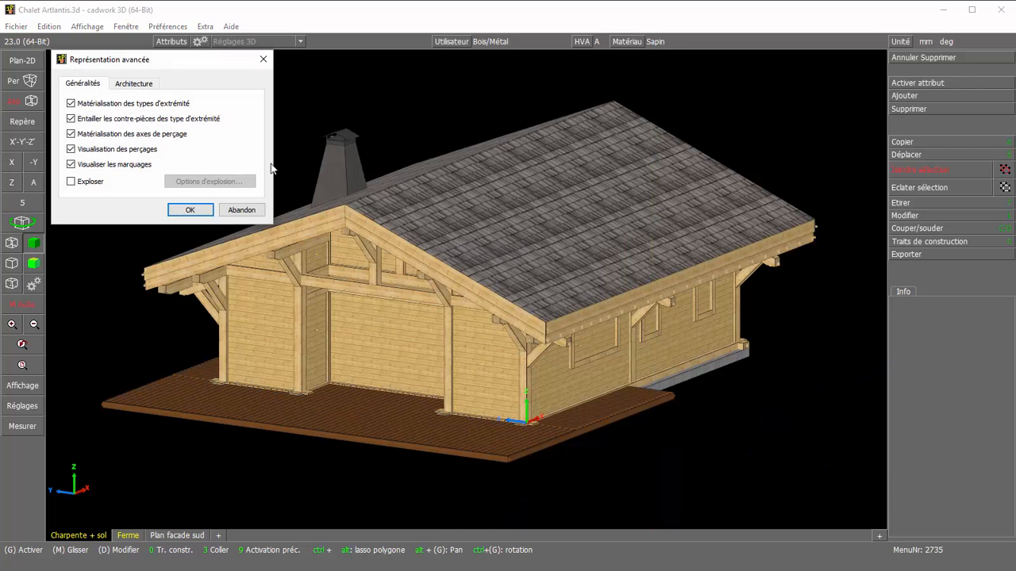
click(189, 209)
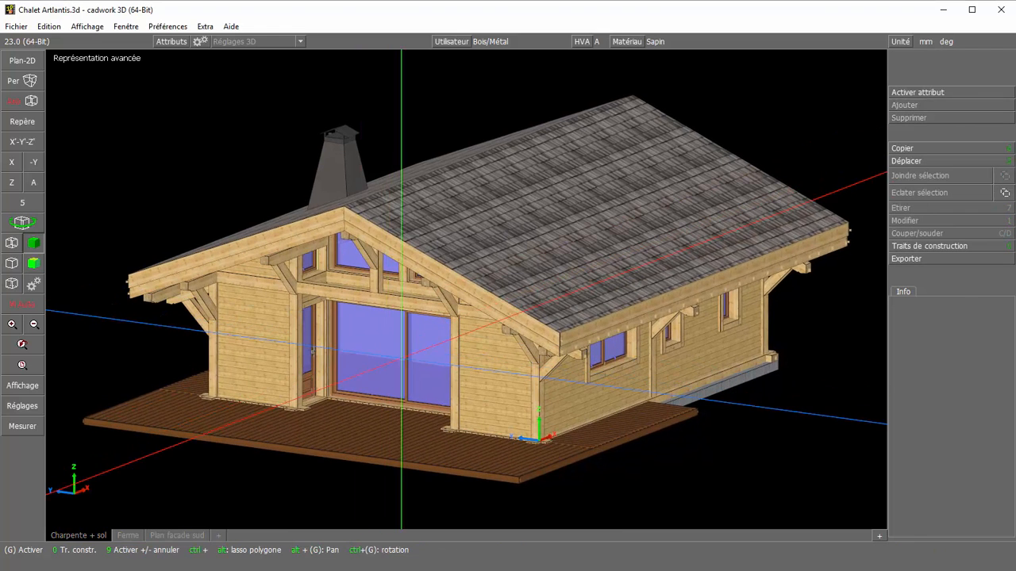
- Export an image framing the whole chalet as Chalet Artlantis.jpg, in JPEG format at 6x enlargement with a white background
click(949, 259)
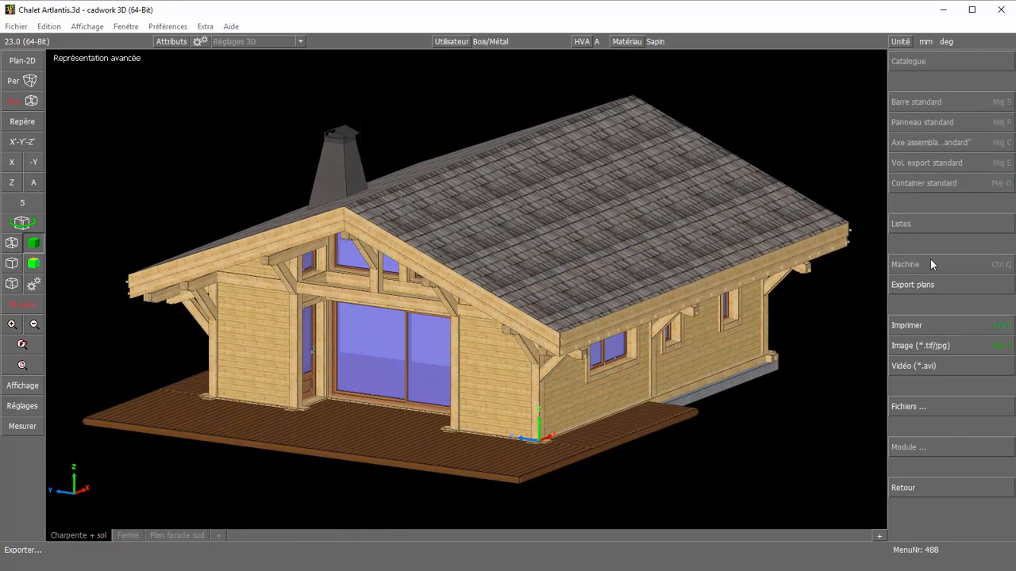
click(920, 346)
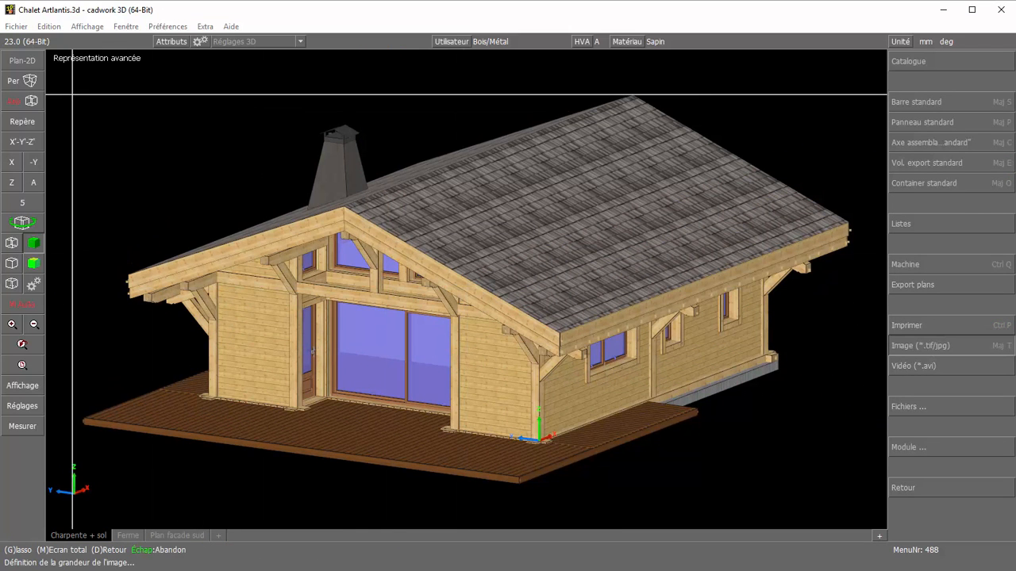
click(73, 94)
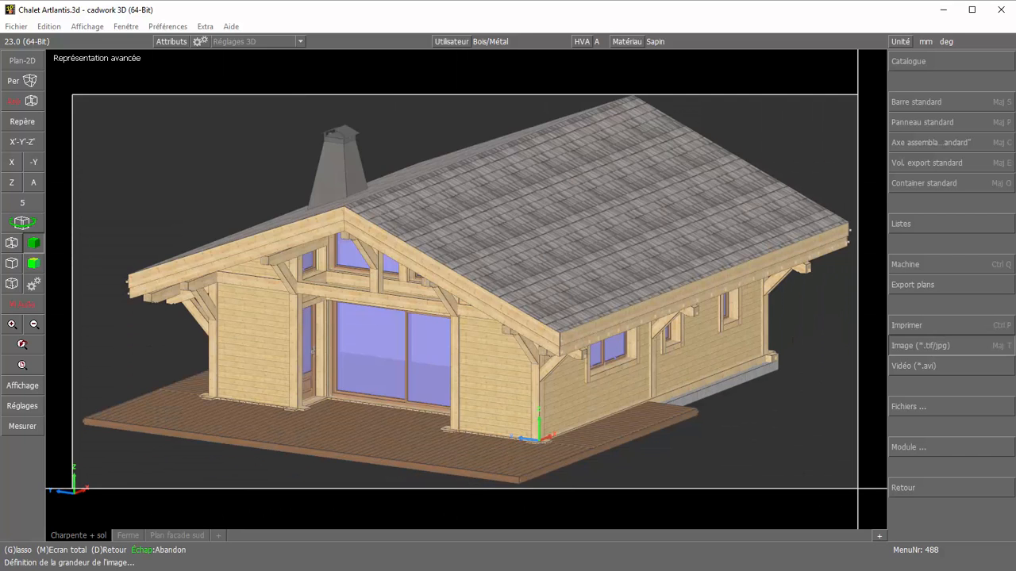
click(857, 488)
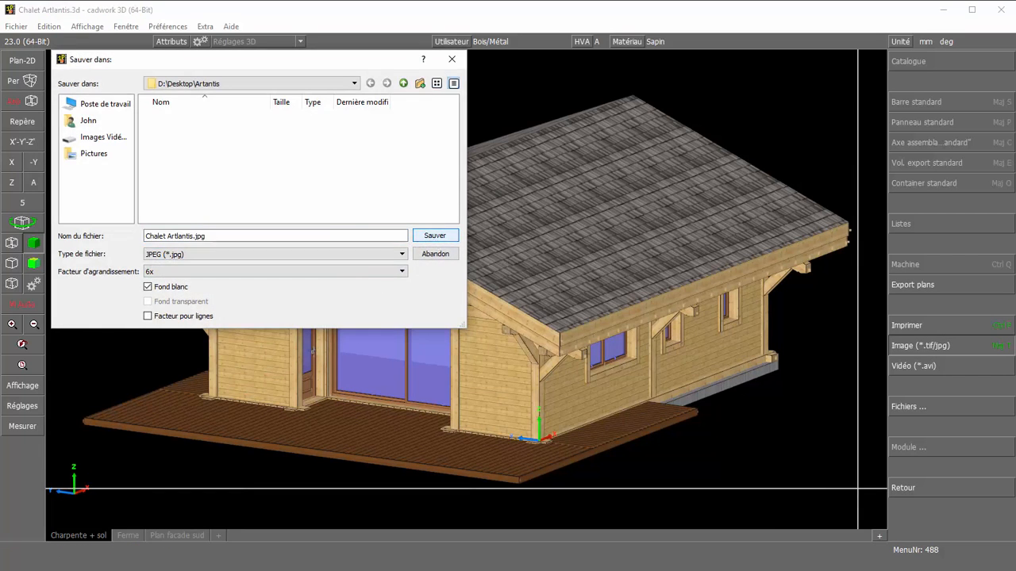
click(435, 235)
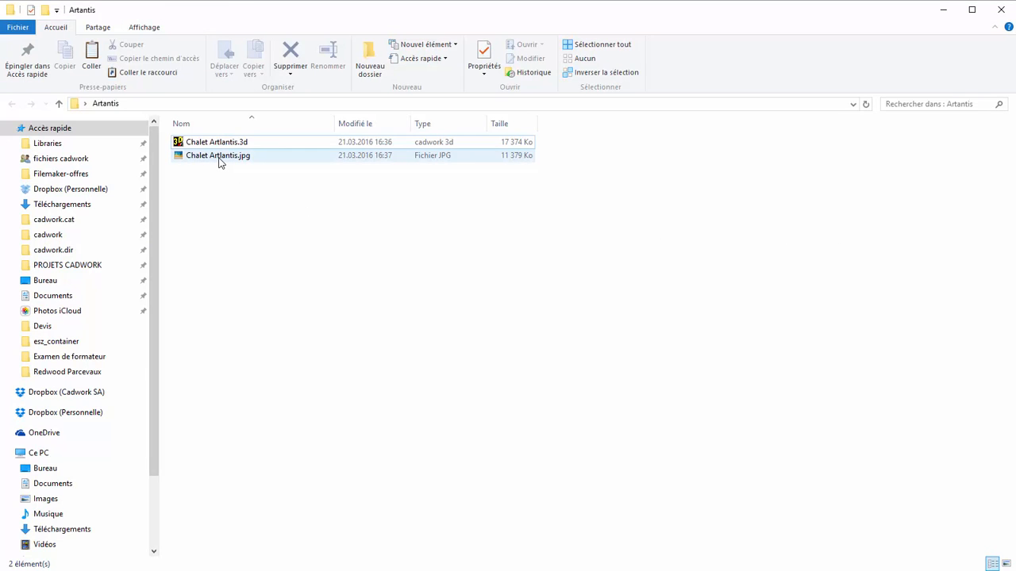
- Open the exported Chalet Artlantis.jpg from the Artantis folder to check it, and return to the 3D model
double_click(221, 163)
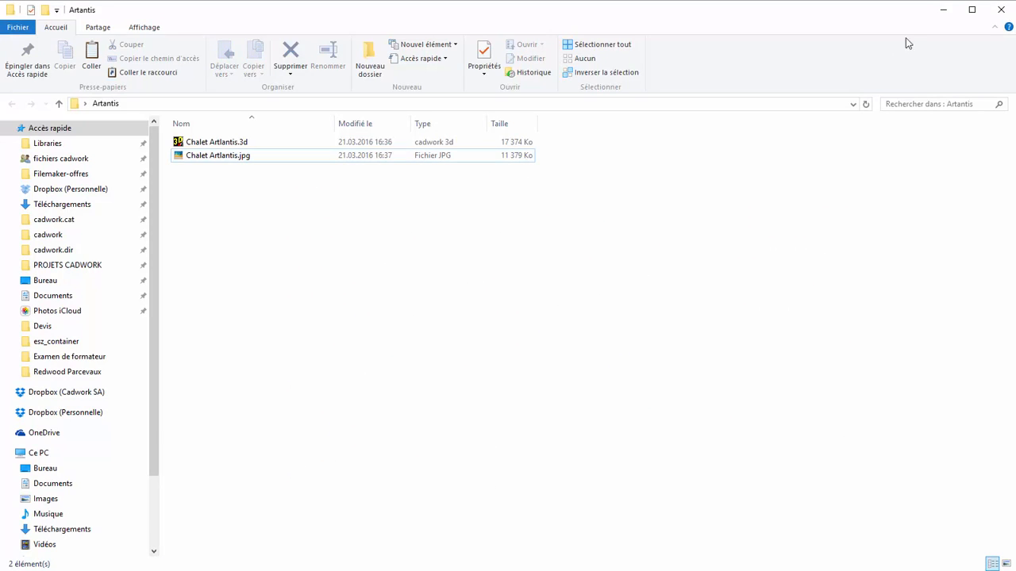
click(941, 9)
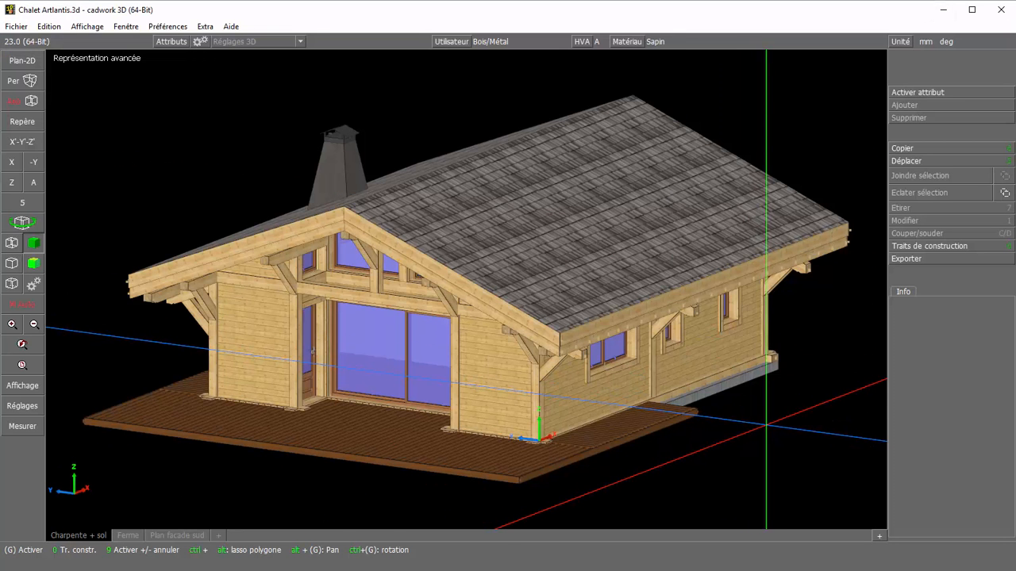
- Leave the advanced representation and activate all elements that share the front gable fascia board's material
key(Delete)
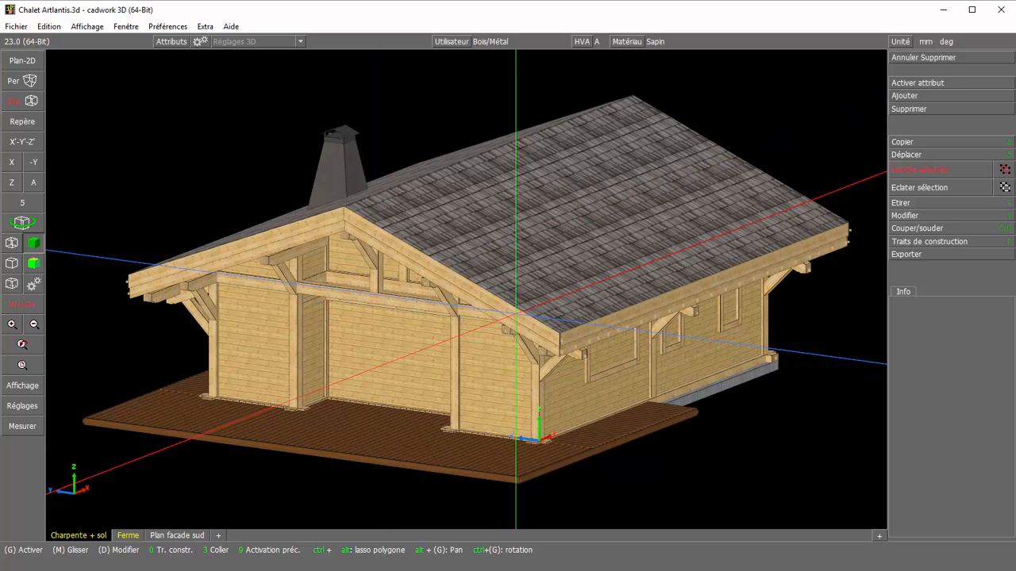
click(516, 313)
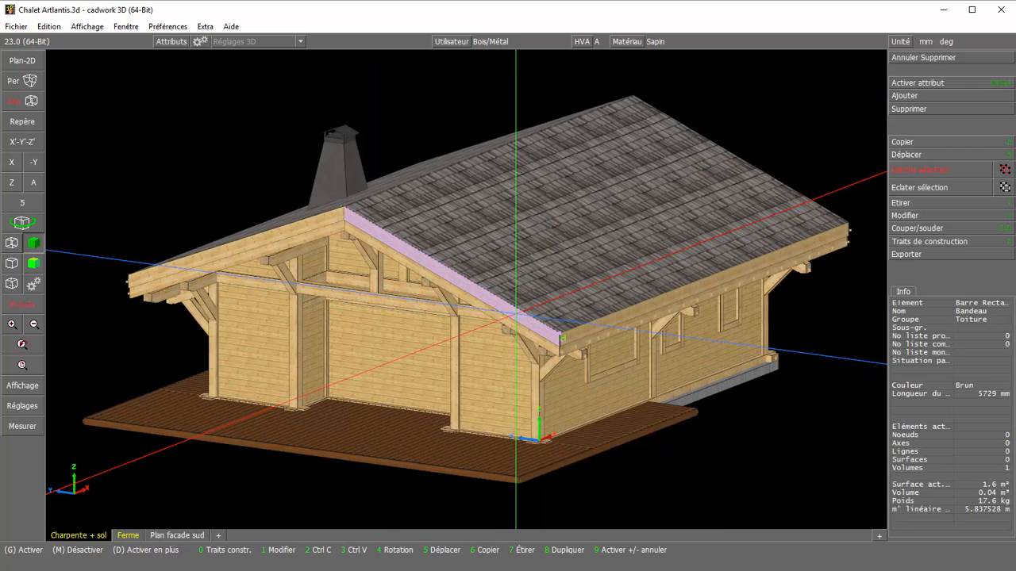
key(ctrl+a)
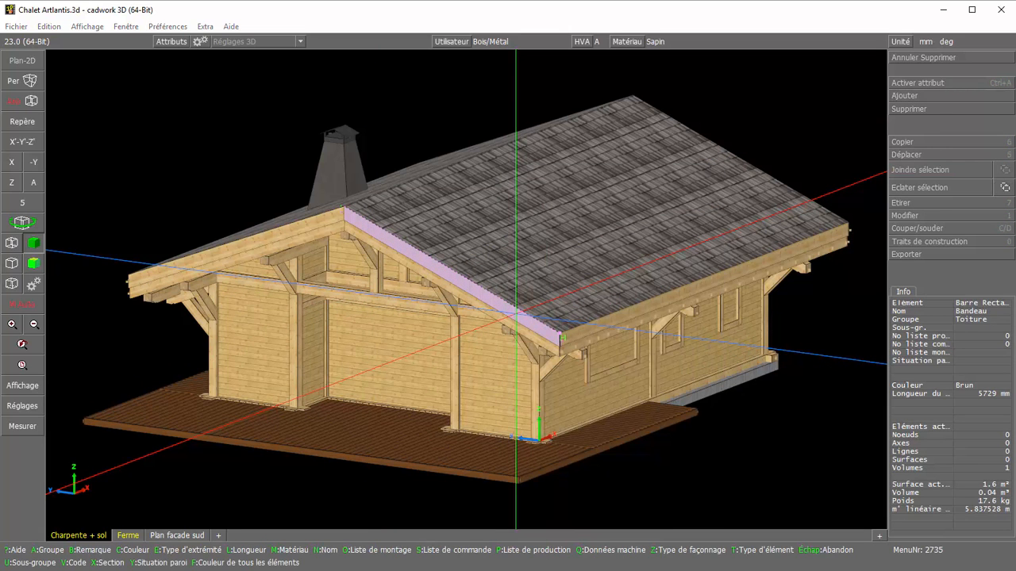
key(m)
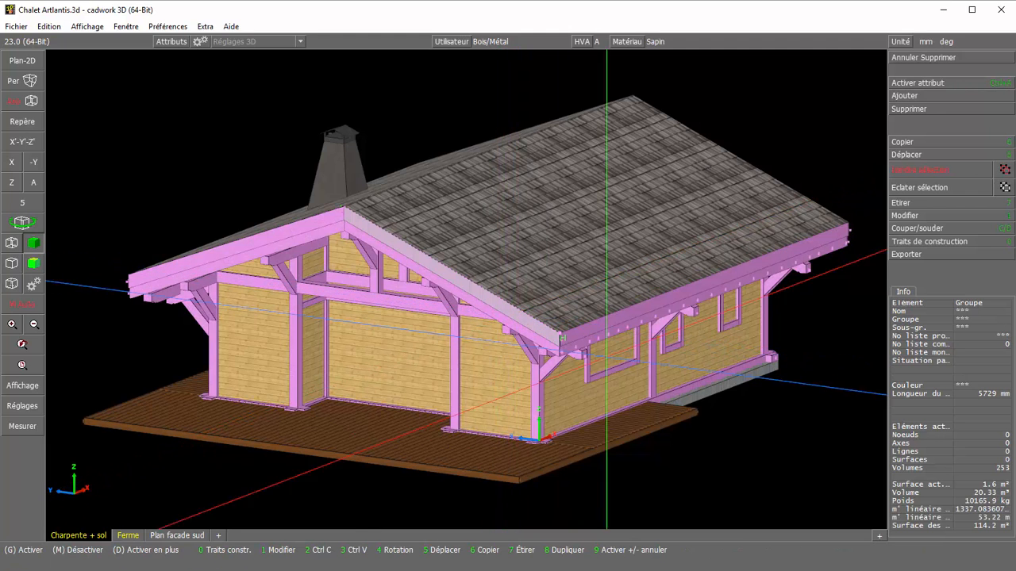
- Open the material settings for the active timbers and delete the existing Vieux bois material
click(925, 214)
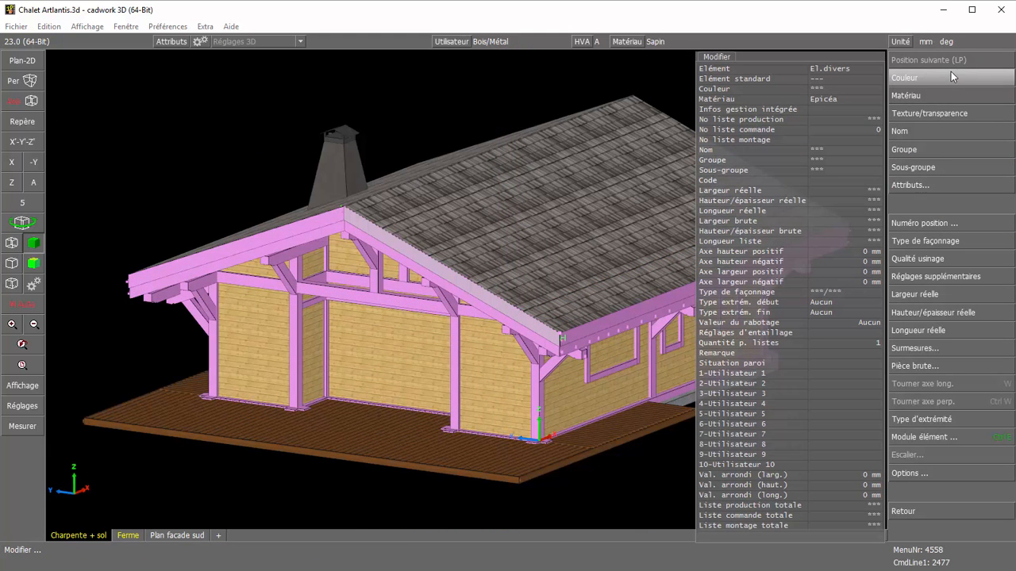
click(931, 95)
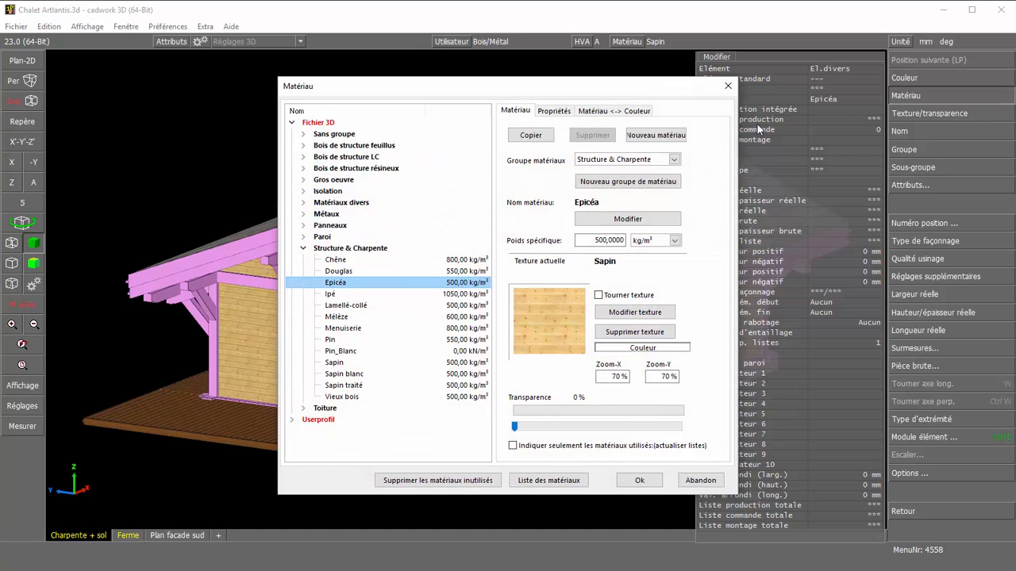
click(343, 397)
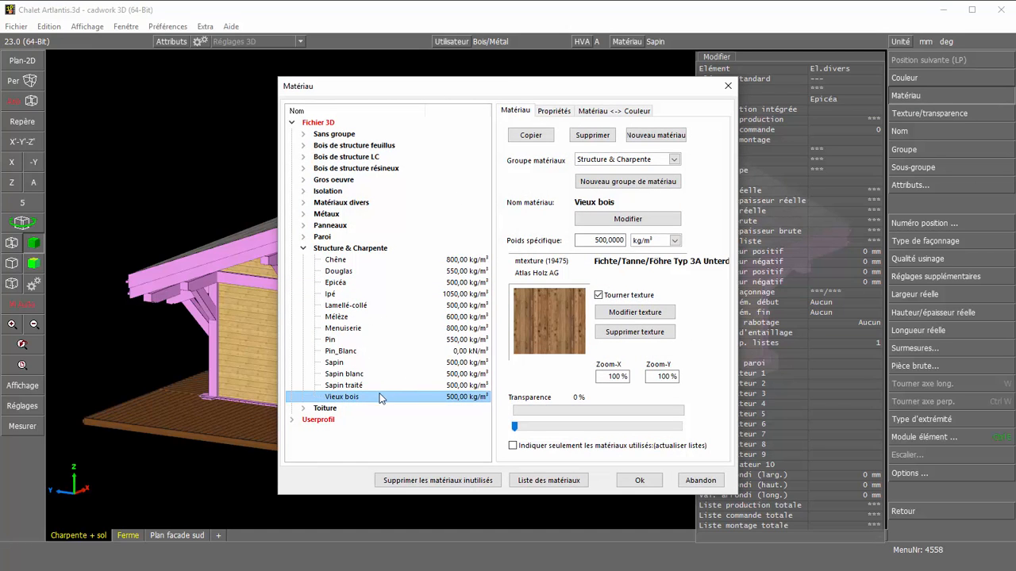
click(592, 135)
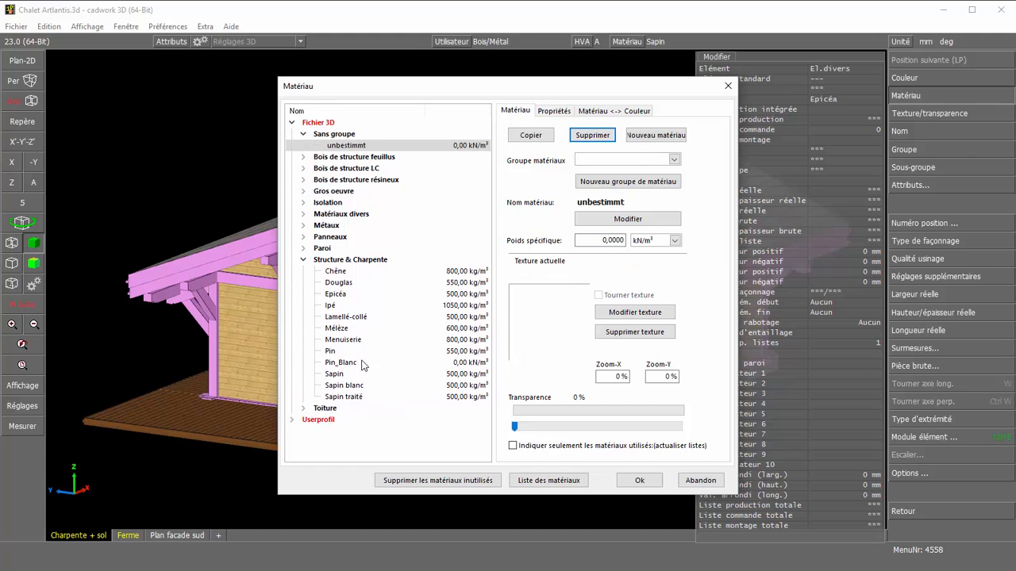
- Create a new material named Vieux bois with a specific weight of 550 kg/m³
click(656, 135)
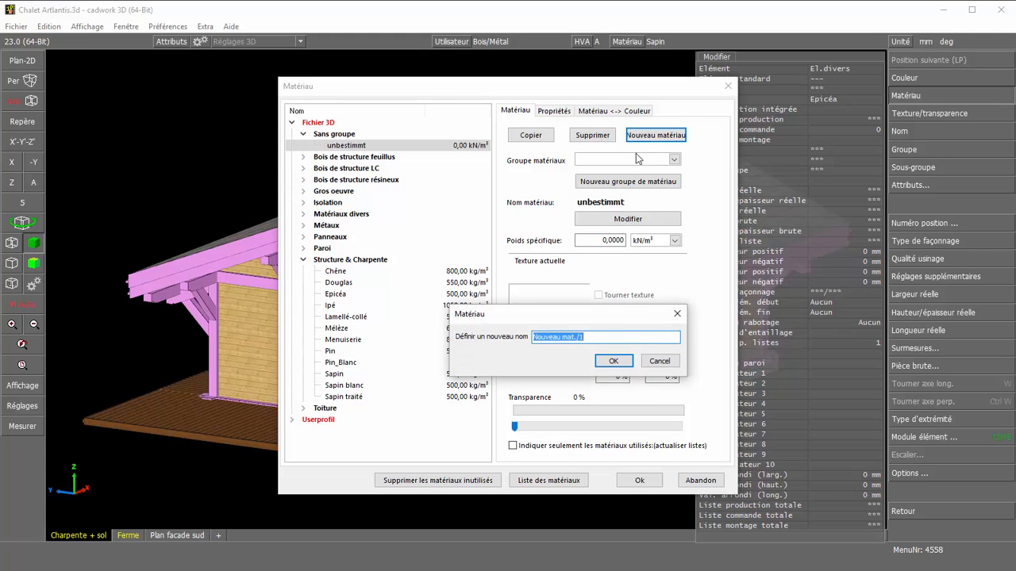
text(Vieux bois)
key(Return)
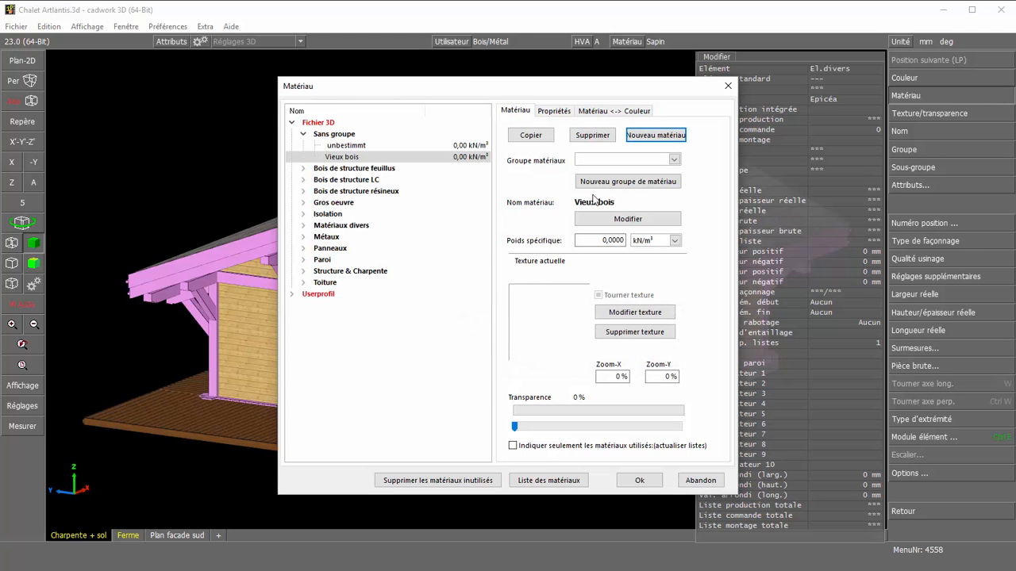
drag(601, 241, 560, 240)
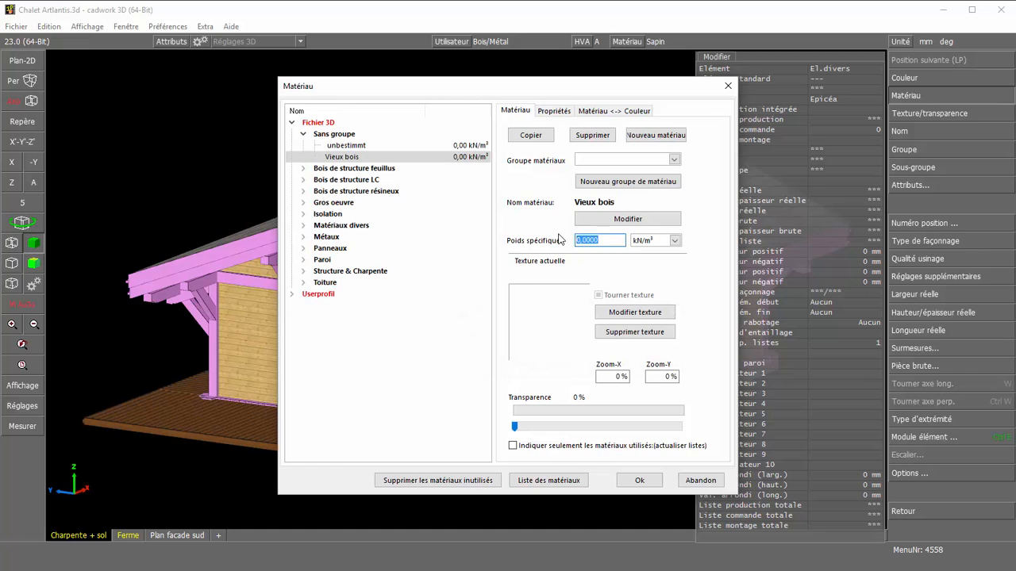
text(550)
click(675, 240)
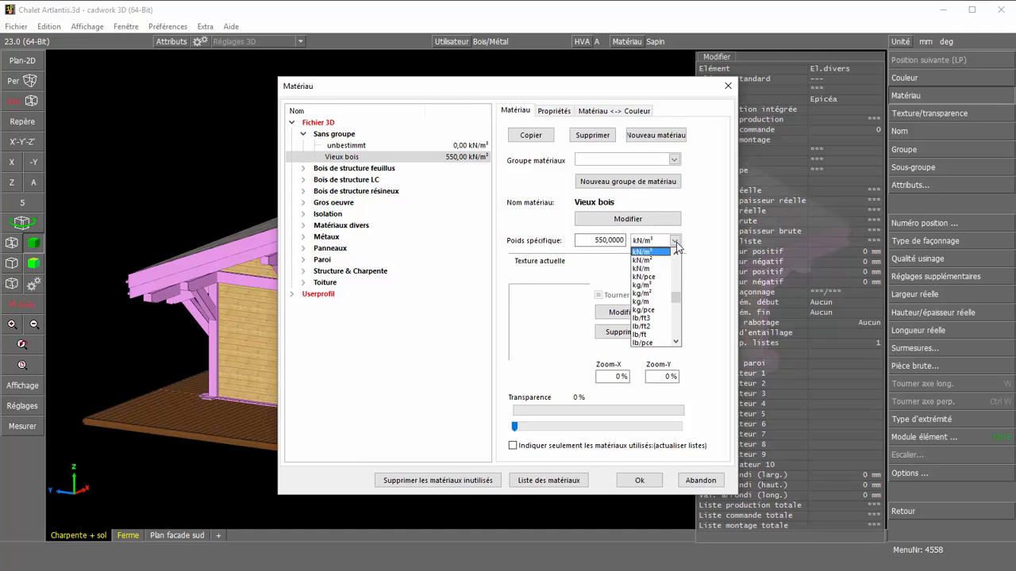
click(651, 285)
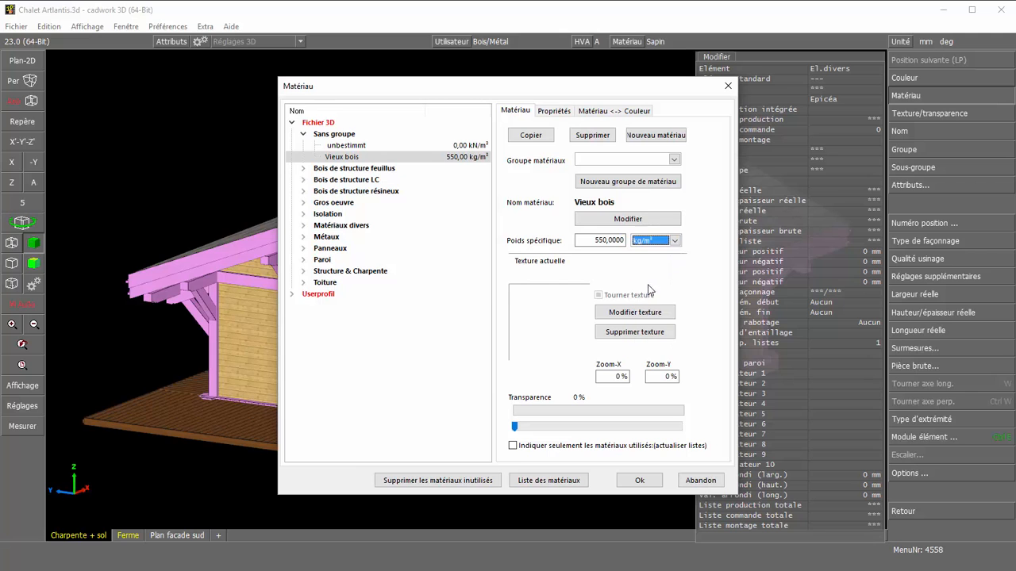
- Download the mtextur antique wood texture Fichte/Tanne/Föhre Typ 3A Unterdachschalung (ID 19475) as the texture of Vieux bois
click(657, 316)
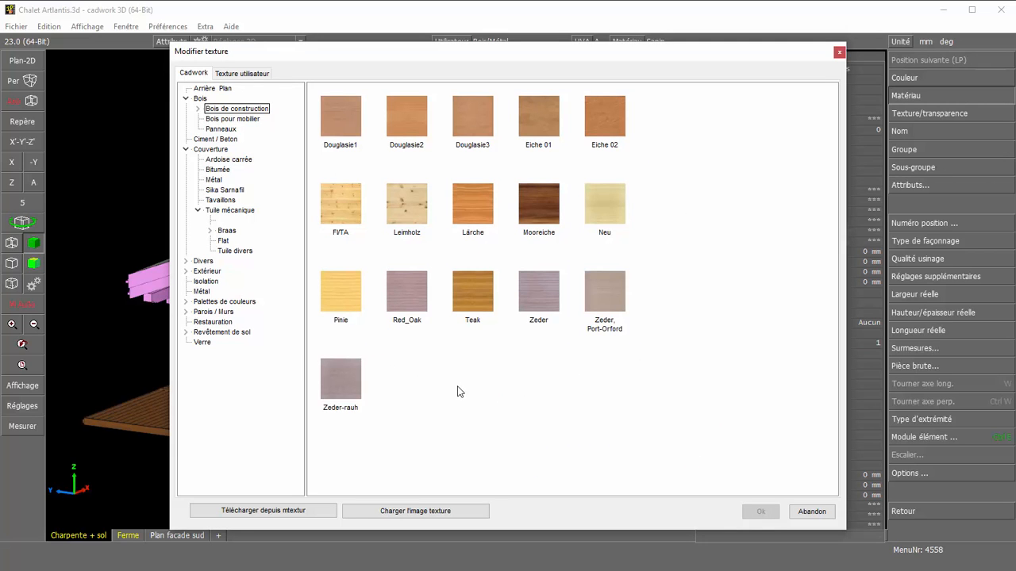
click(273, 512)
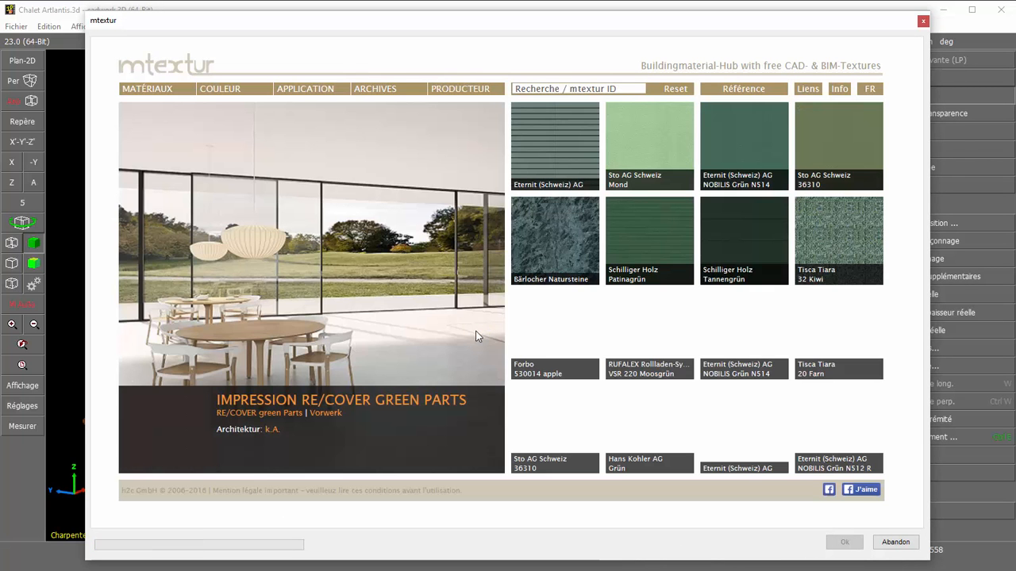
click(148, 91)
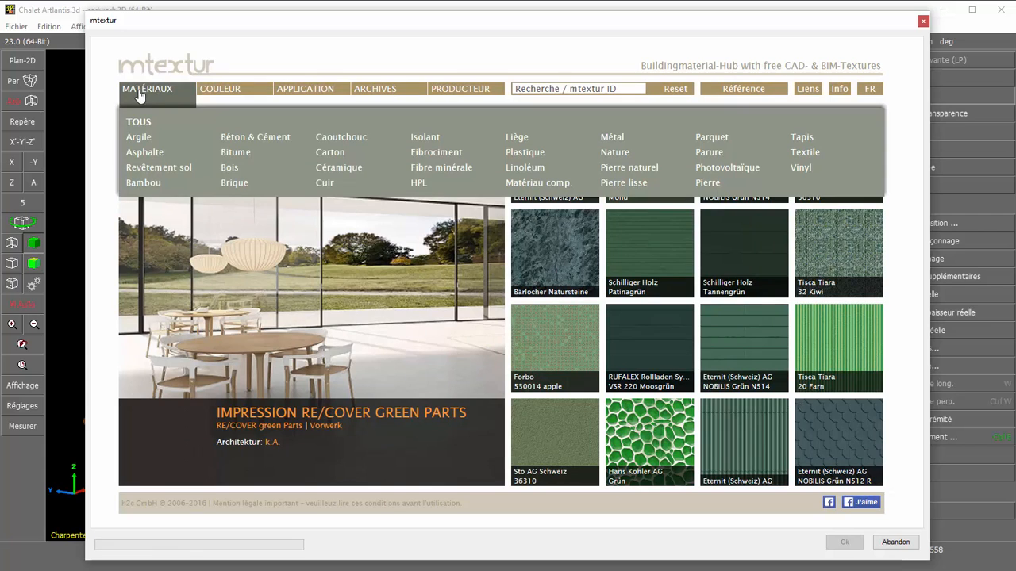
click(229, 173)
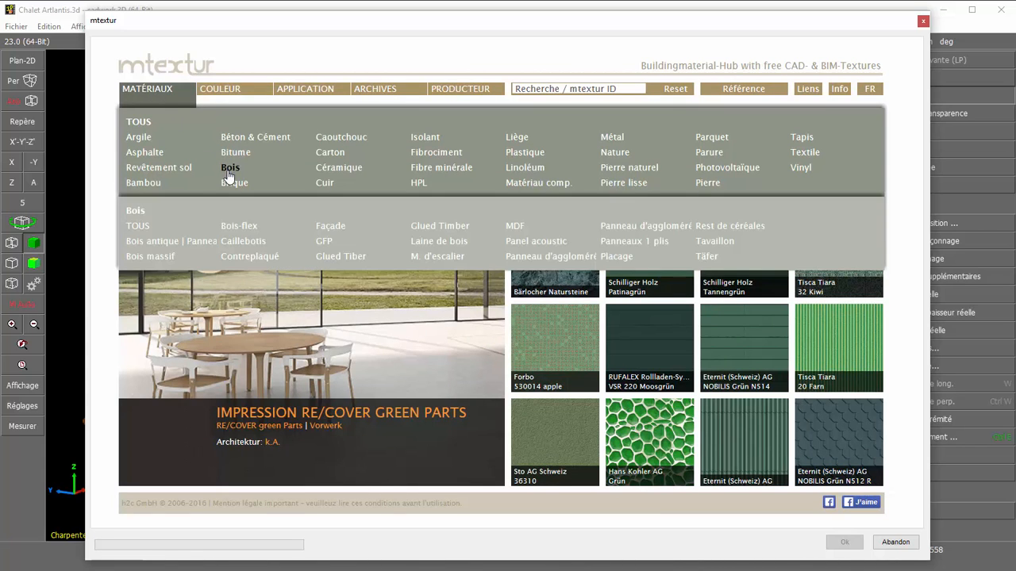
click(161, 246)
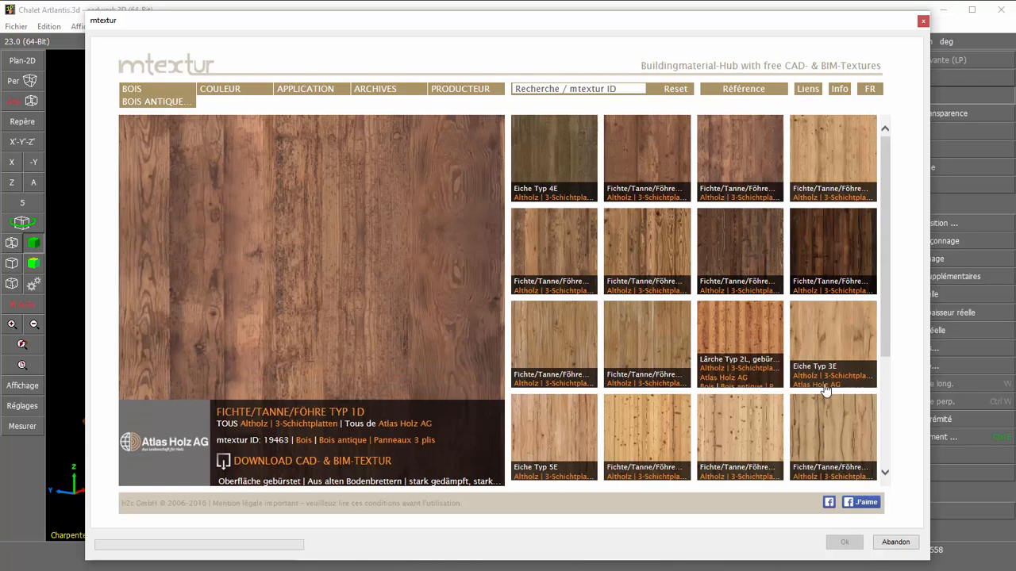
click(647, 232)
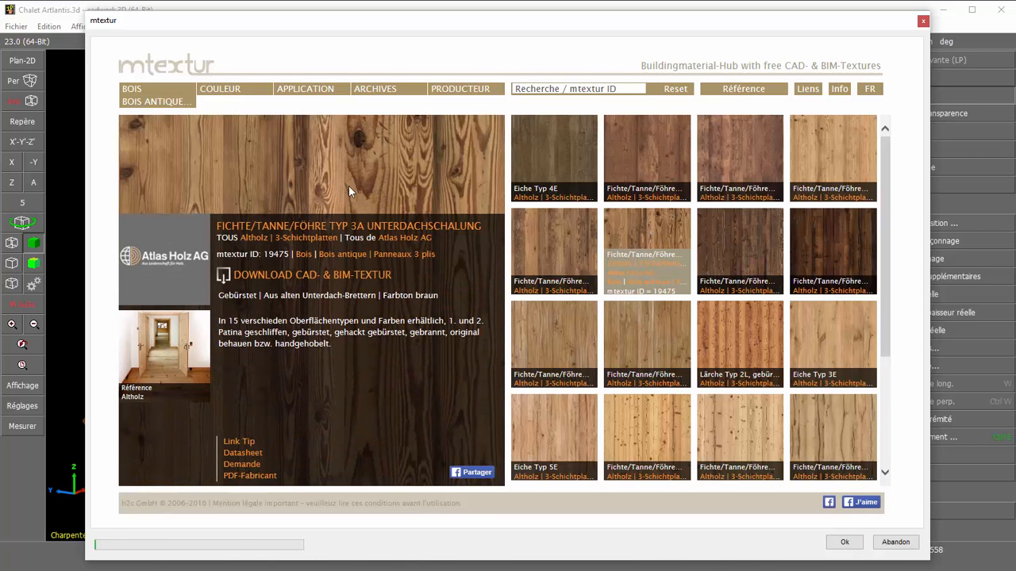
click(264, 282)
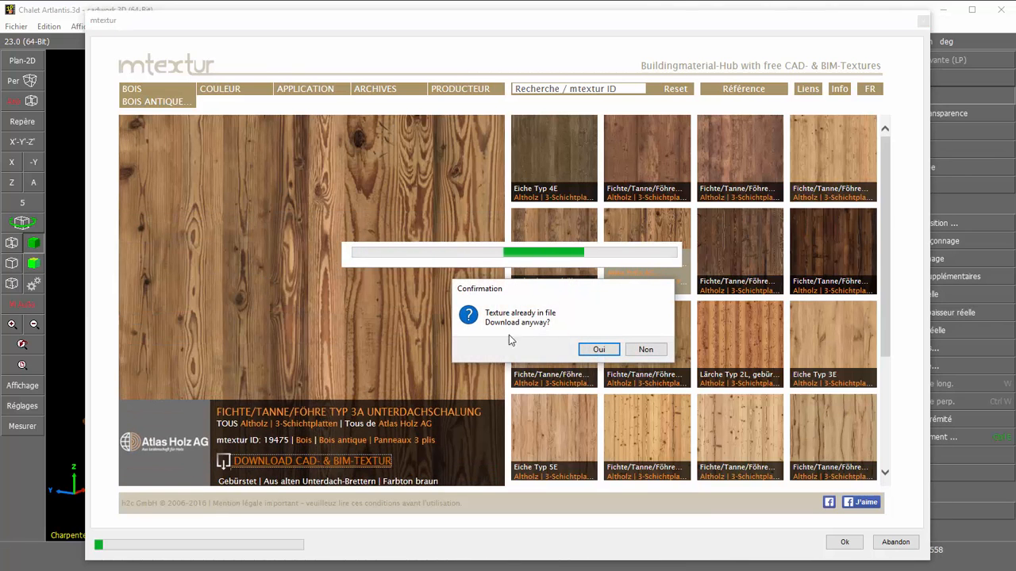
click(599, 349)
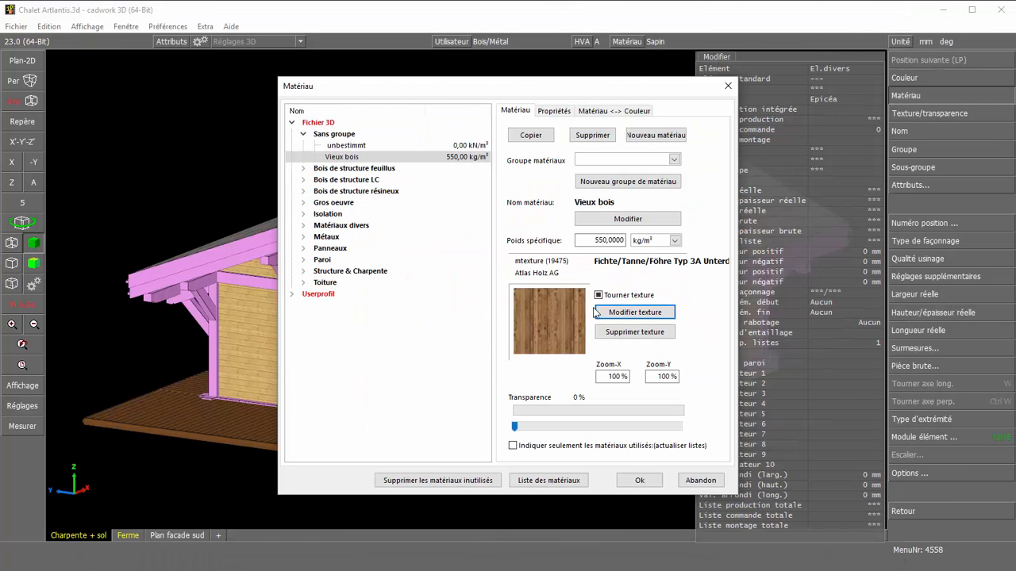
- Rotate the Vieux bois texture and assign the material to the active timbers
click(599, 296)
click(600, 295)
click(599, 296)
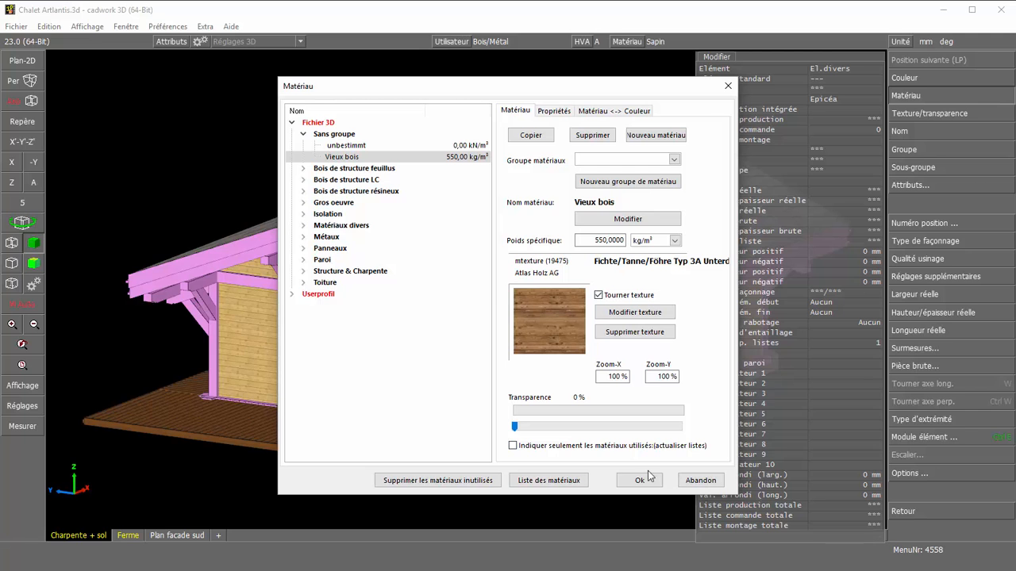
click(598, 295)
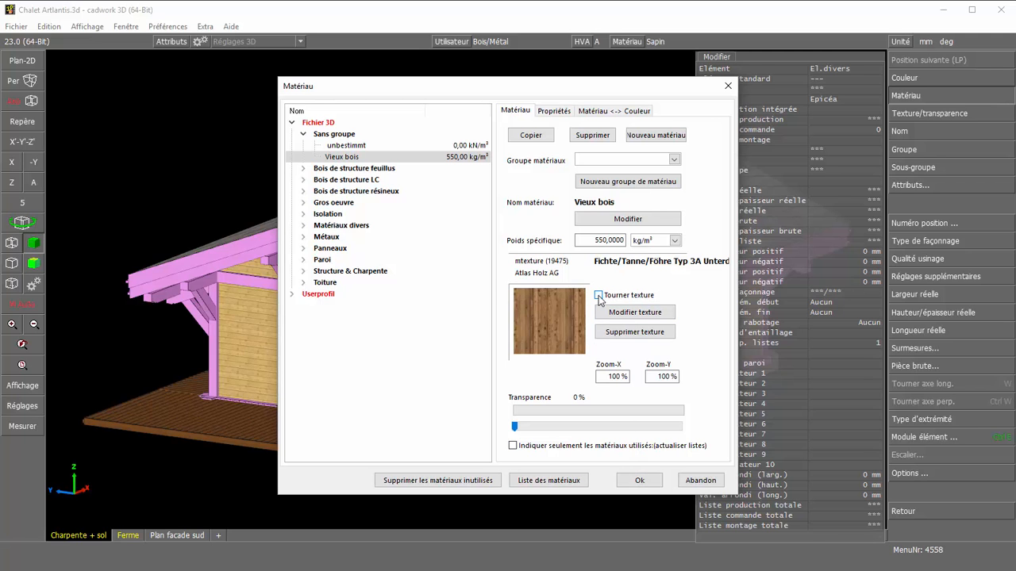
click(599, 296)
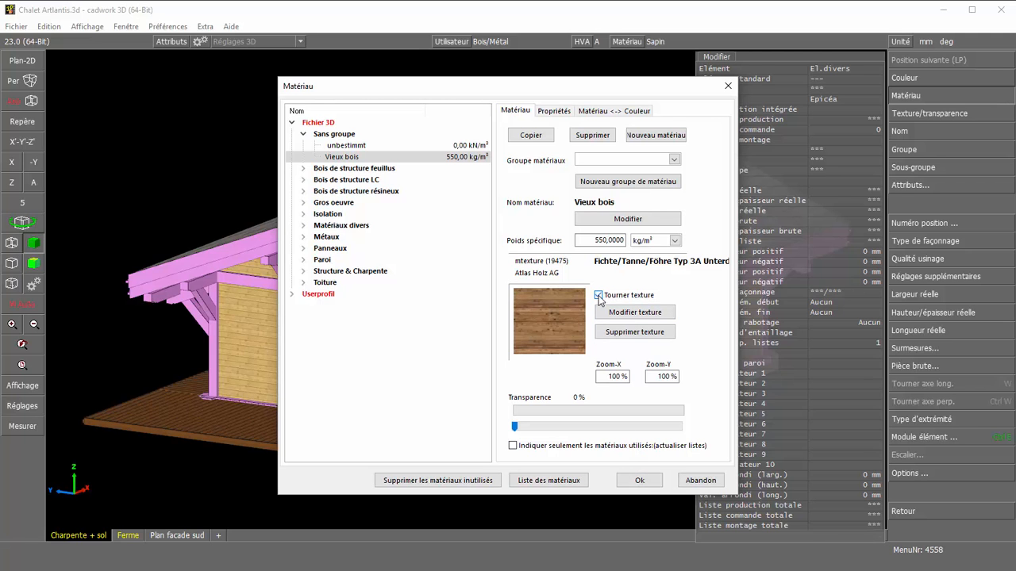
click(642, 481)
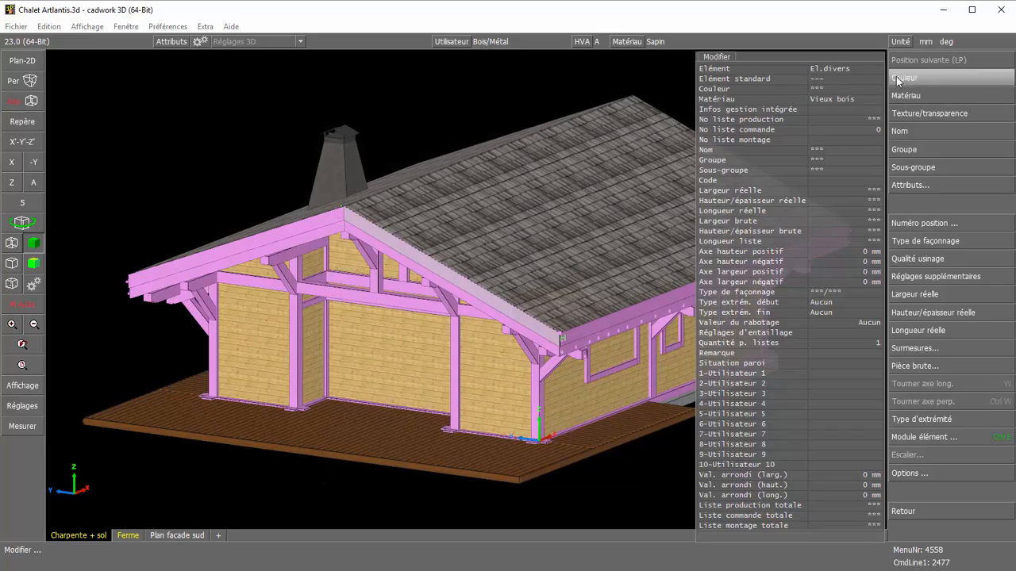
- Leave the element modification, deactivate the timbers and examine the Vieux bois texture on the gable beams and braces
right_click(825, 103)
middle_click(215, 131)
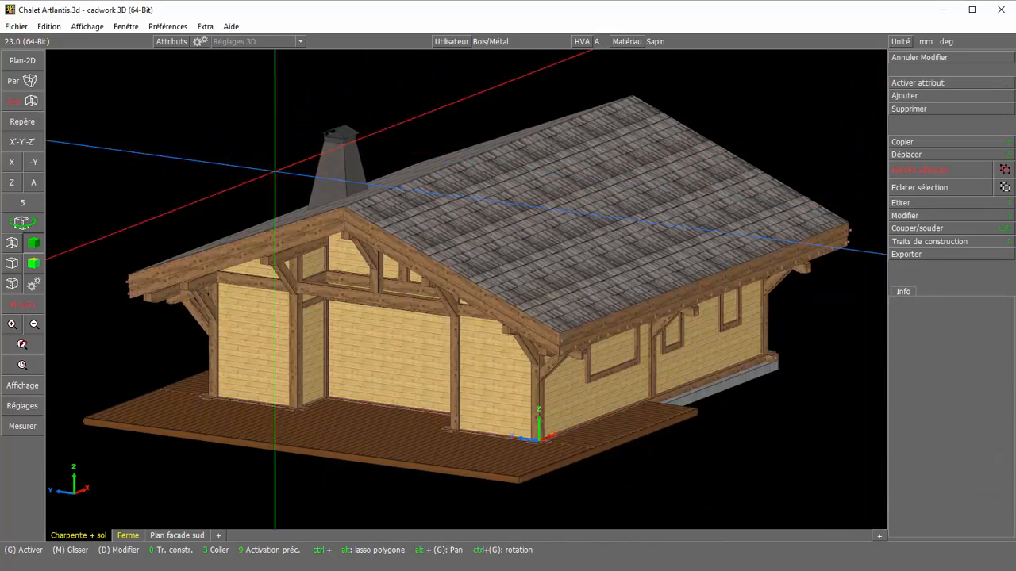
scroll(439, 308, up, 5)
scroll(469, 290, up, 2)
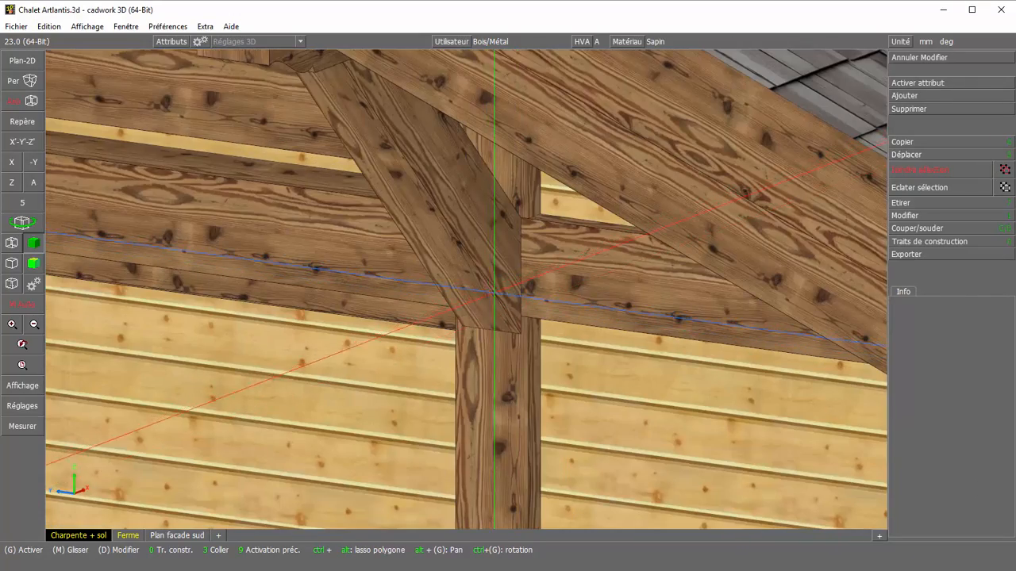
scroll(484, 289, up, 4)
ctrl+drag(468, 285, 389, 278)
scroll(486, 333, down, 5)
- Activate all exterior wall volumes named Vol_paroi_tot and assign them the Bardage vieux material from the Paroi group
click(528, 373)
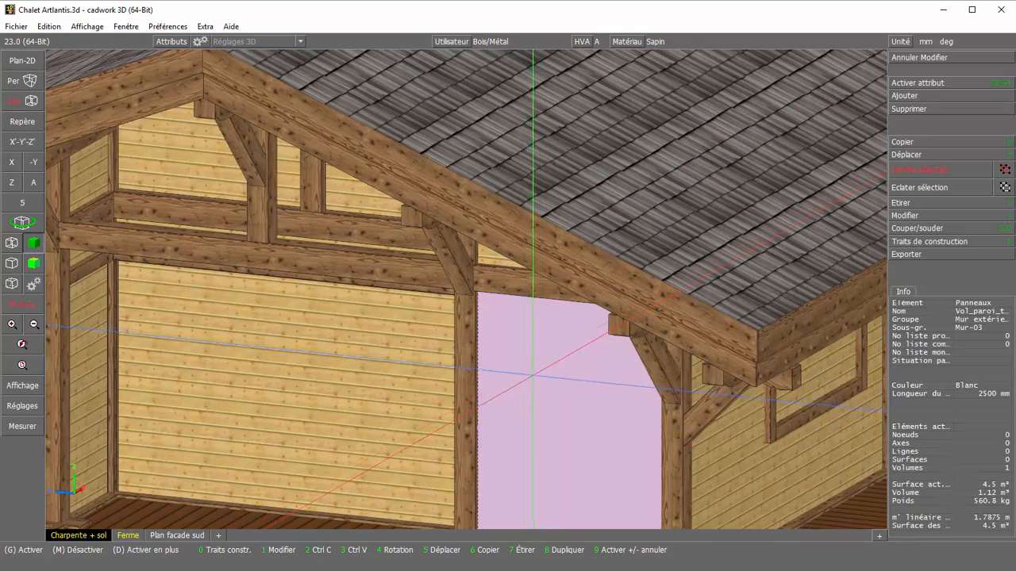
key(a)
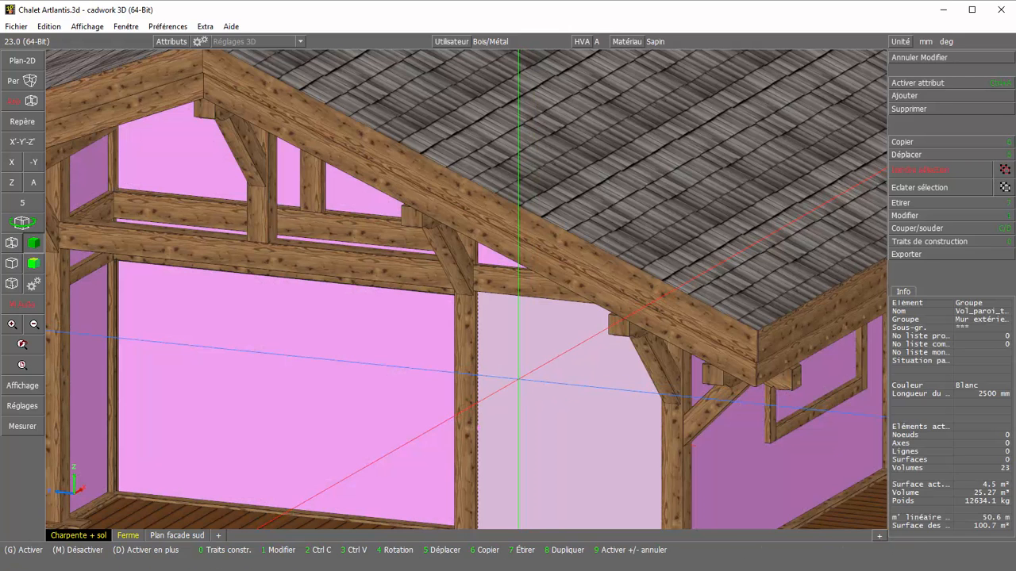
key(1)
click(907, 93)
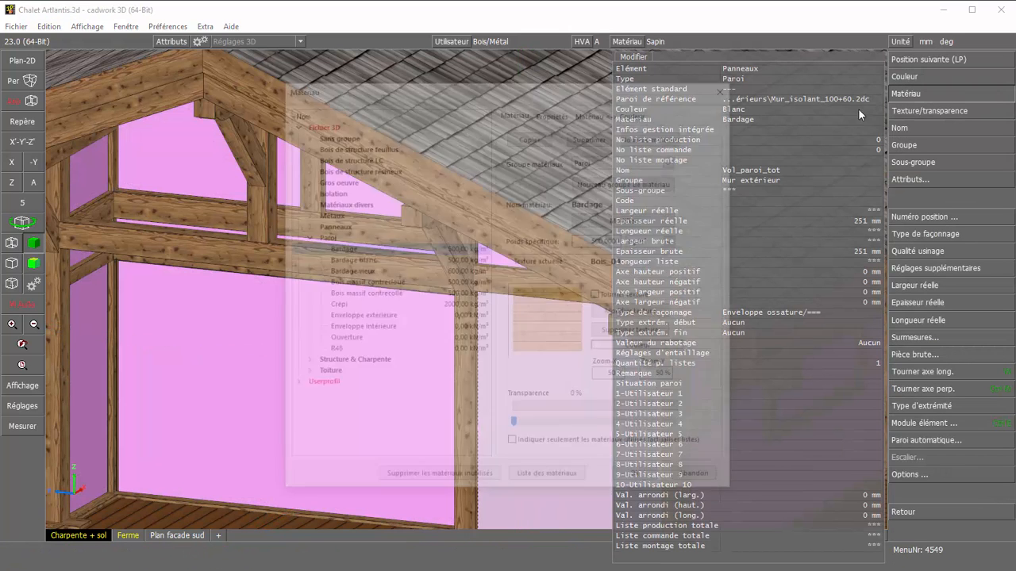
click(303, 227)
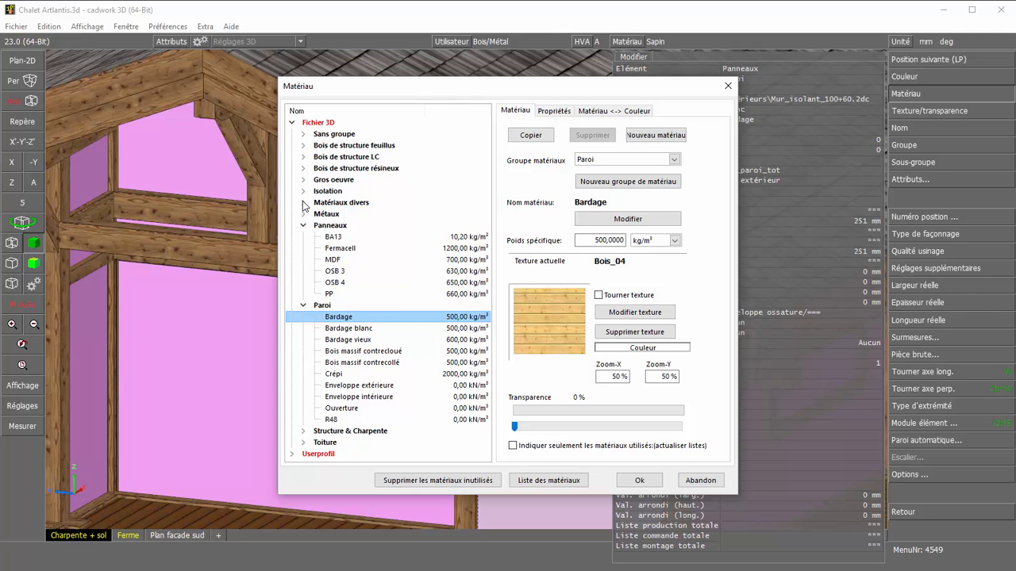
click(303, 168)
click(303, 169)
click(365, 341)
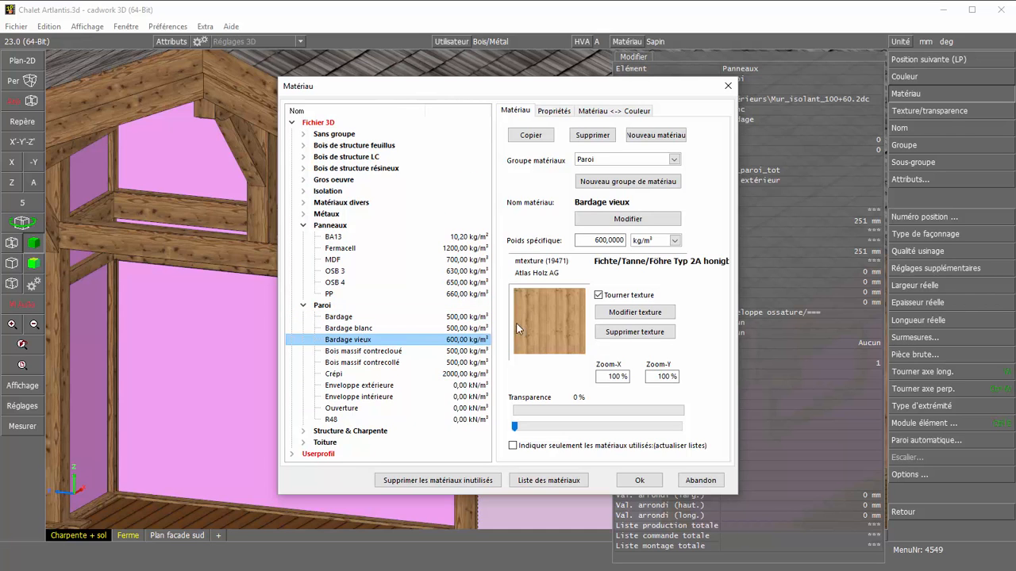
click(643, 483)
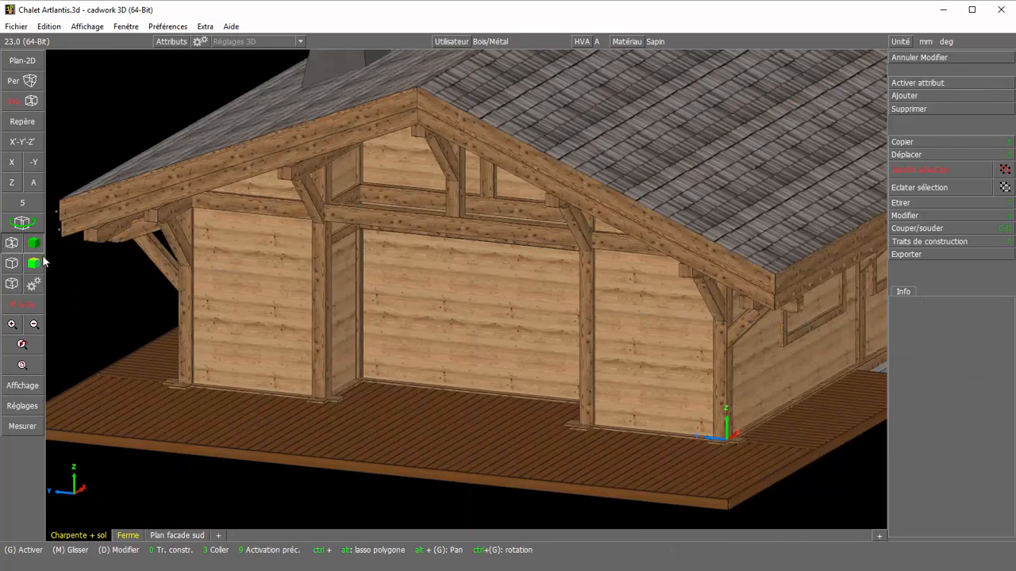
- Switch the model to wireframe display and activate all the door and window joinery elements by group
click(33, 243)
scroll(389, 333, up, 3)
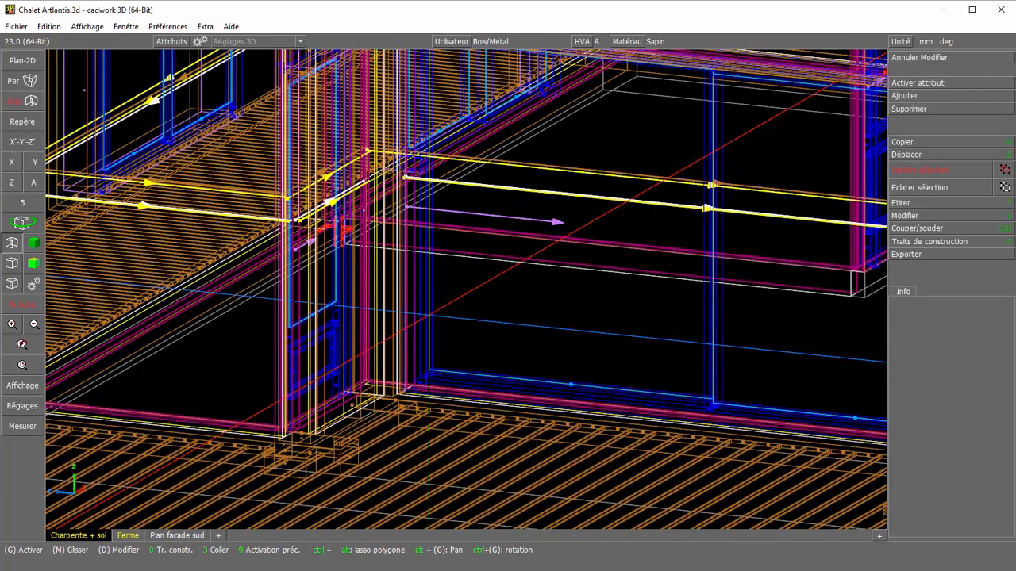
click(426, 318)
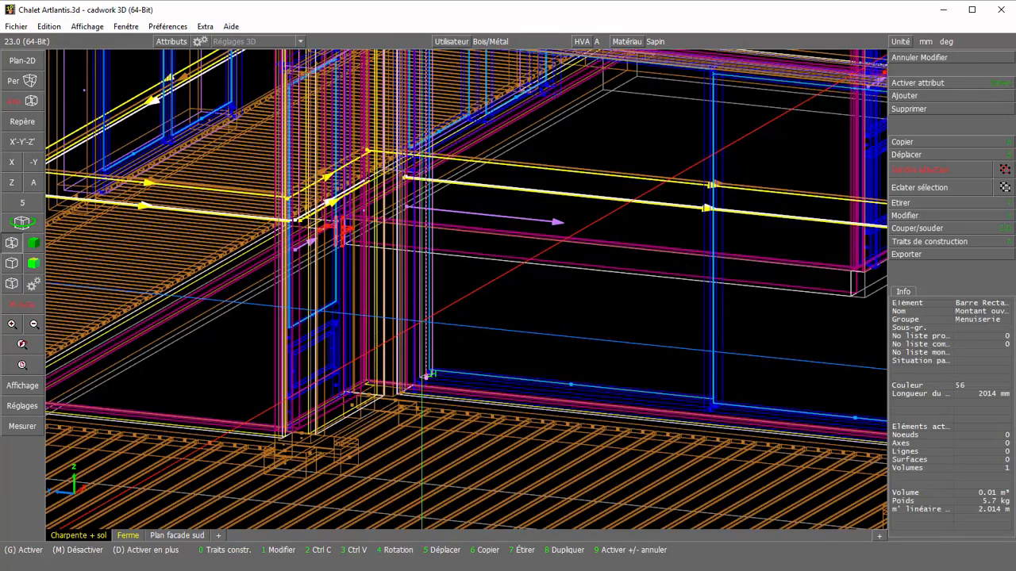
key(g)
key(g)
scroll(421, 322, down, 4)
scroll(466, 289, up, 2)
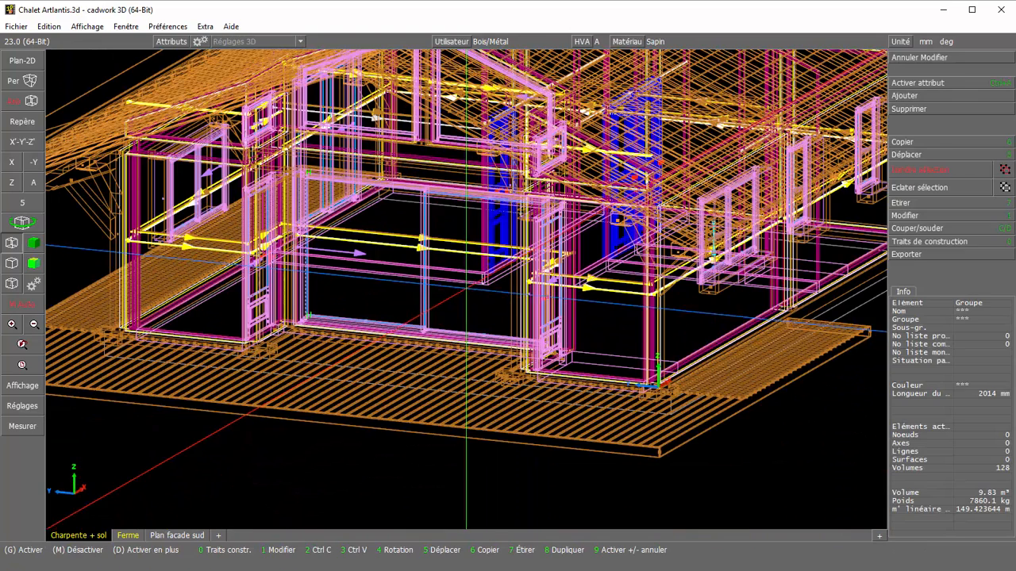
- Choose the Menuiserie material from the Structure & Charpente group for the active joinery elements
key(1)
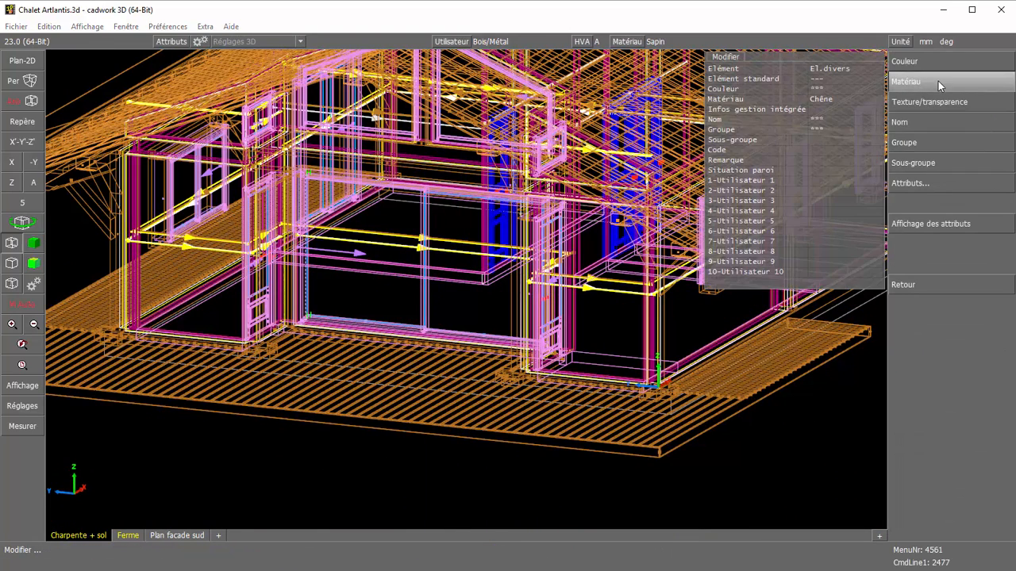
click(934, 79)
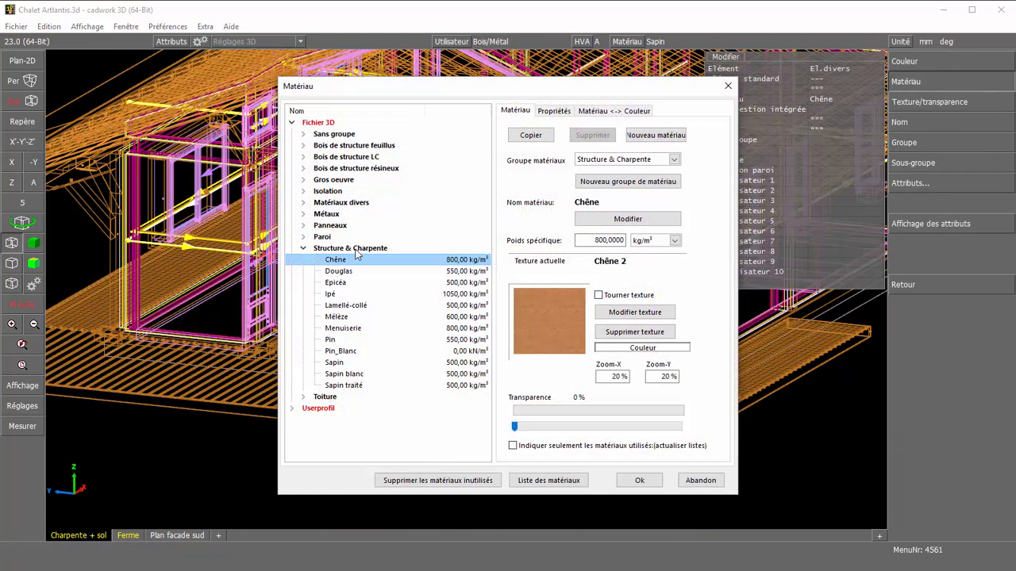
click(347, 328)
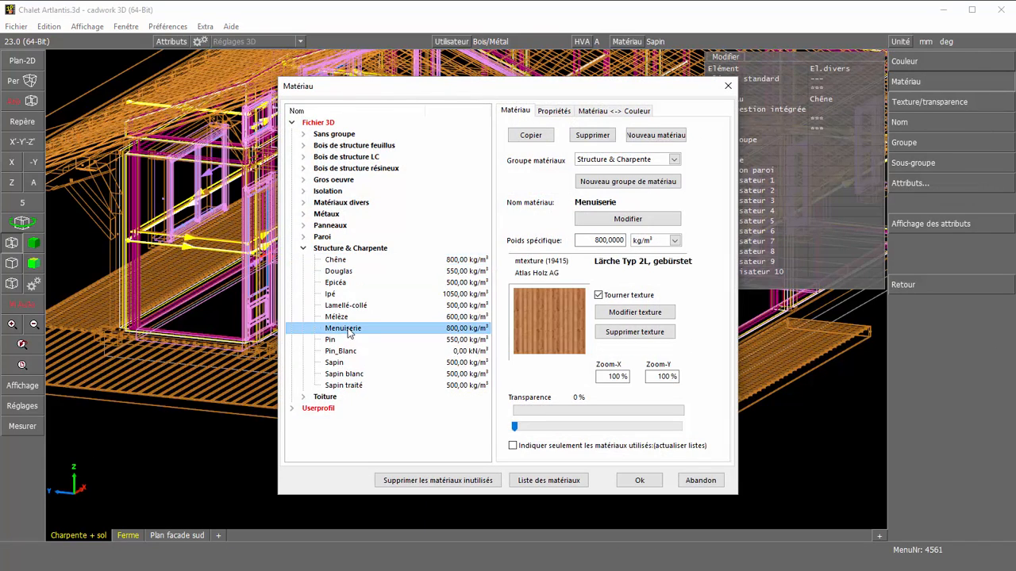
- Download the mtextur antique wood texture Lärche Typ 2L, gebürstet (ID 19415) again as the texture of Menuiserie
click(635, 312)
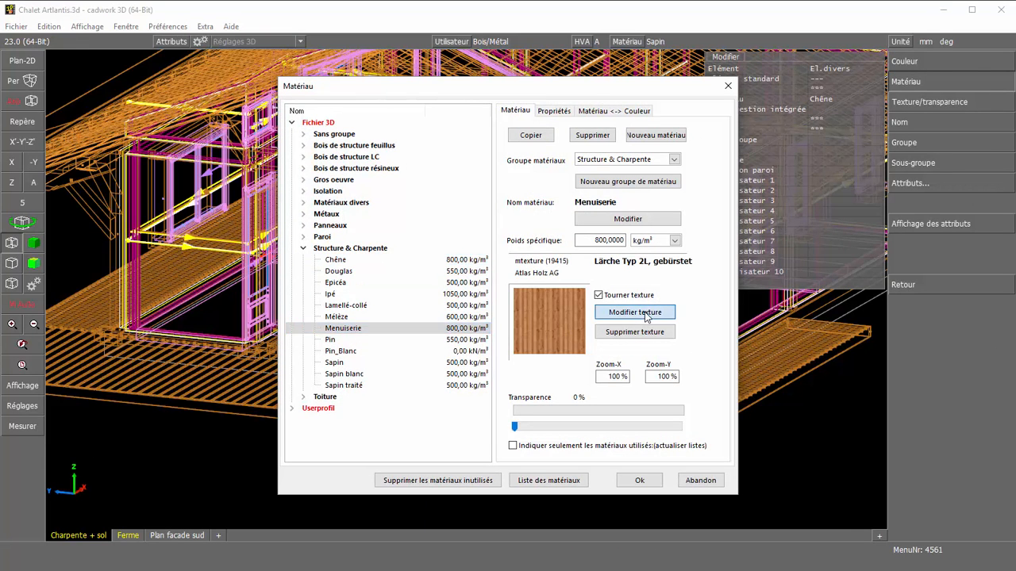
click(282, 511)
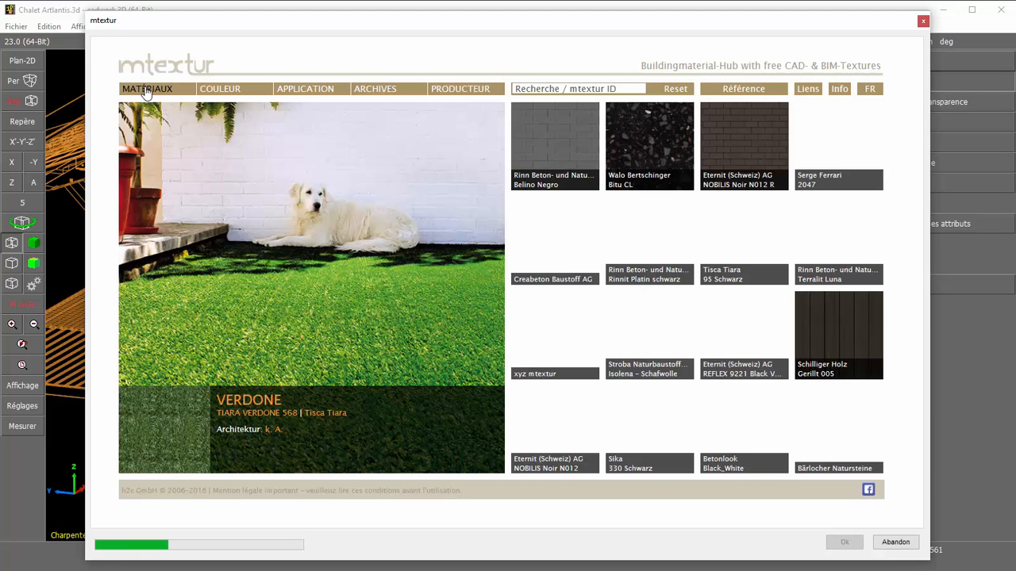
mouse_move(151, 95)
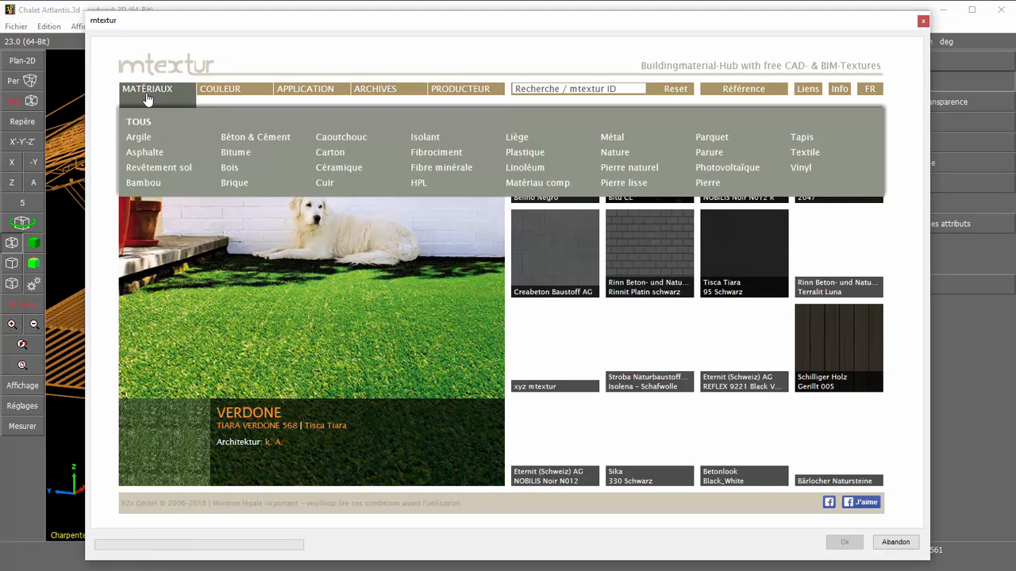
click(228, 169)
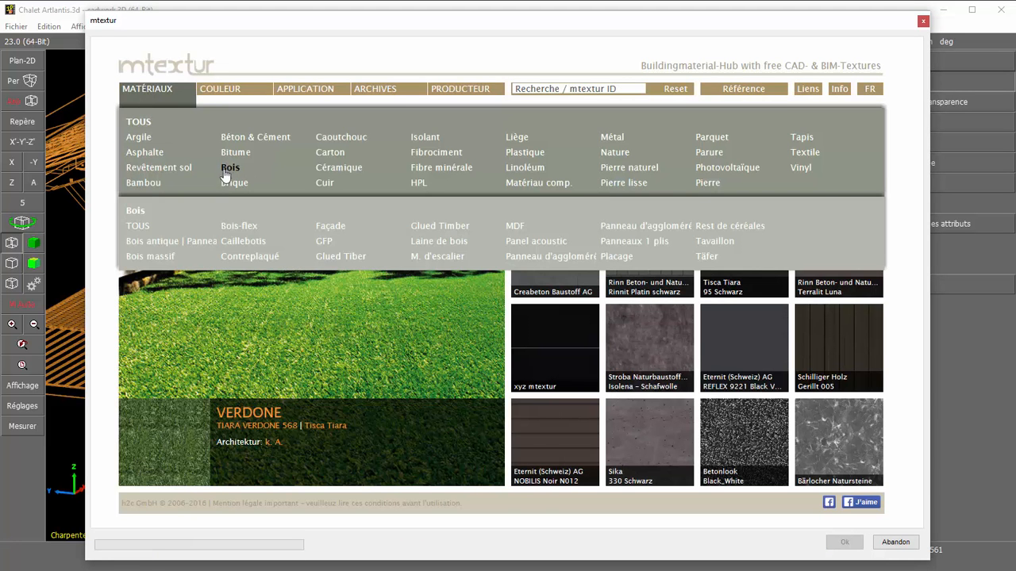
click(147, 248)
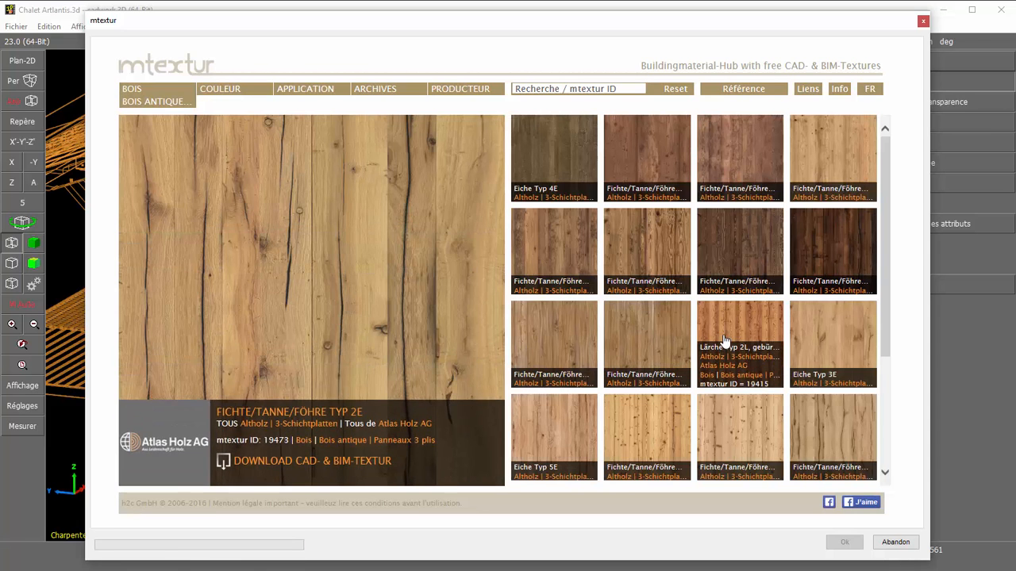
click(736, 334)
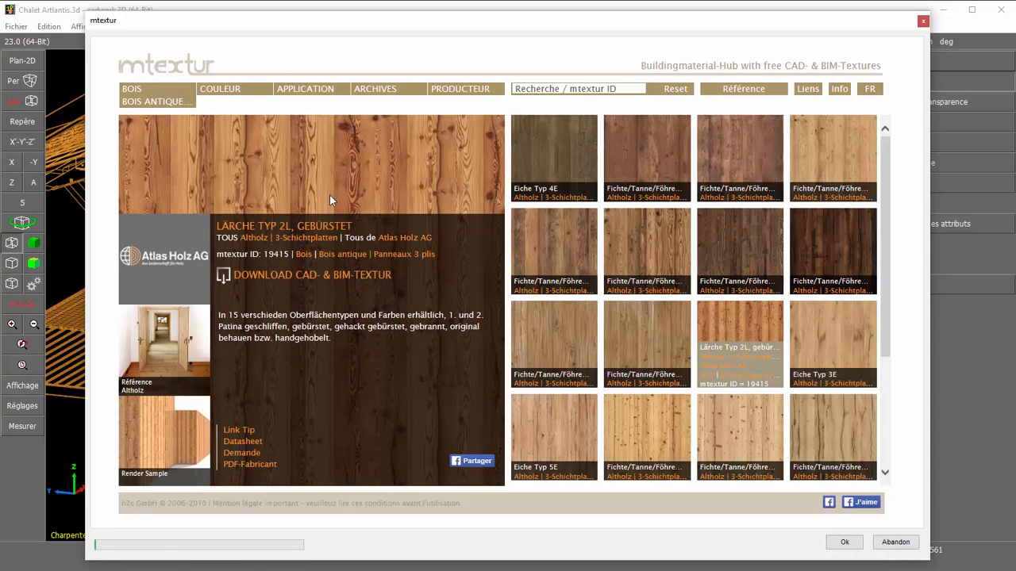
click(844, 542)
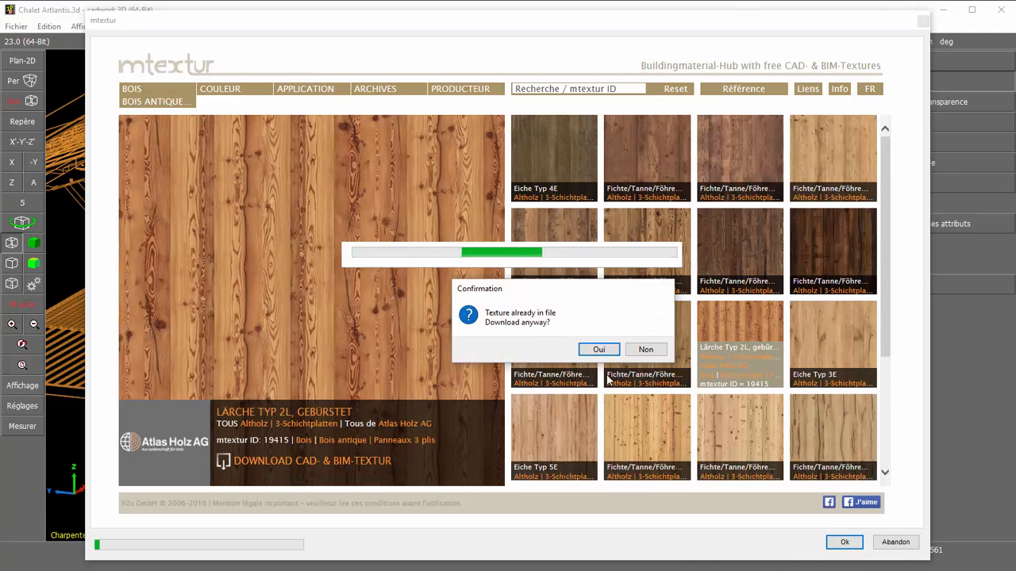
click(603, 350)
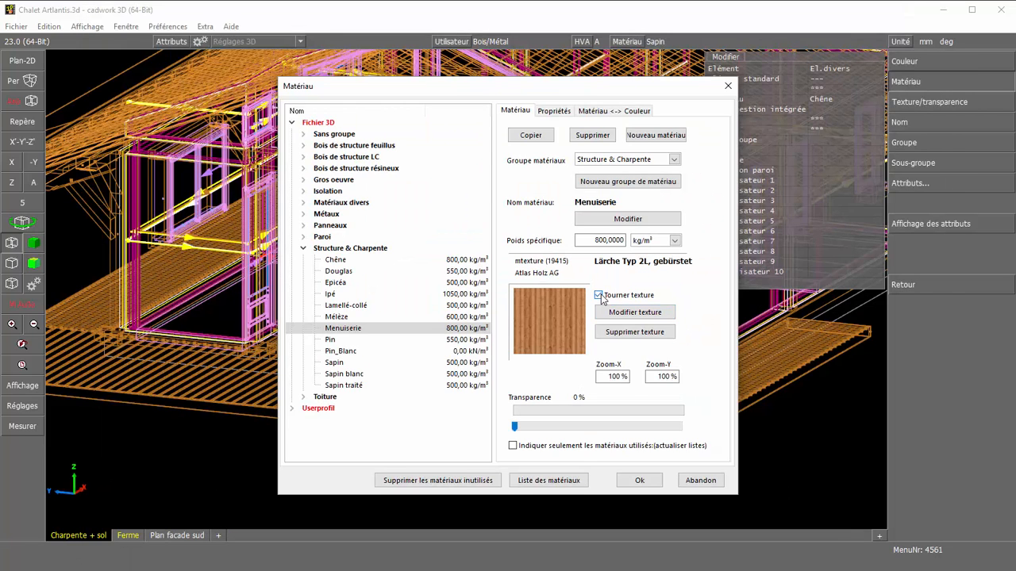
- Apply Menuiserie to the active joinery, deactivate the elements and return the whole chalet to shaded display
click(645, 482)
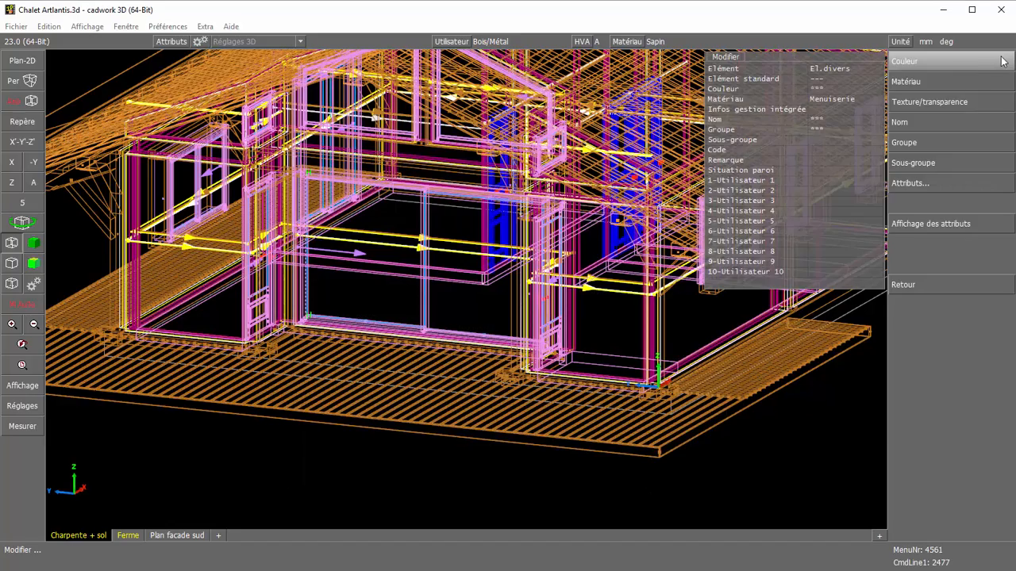
key(Escape)
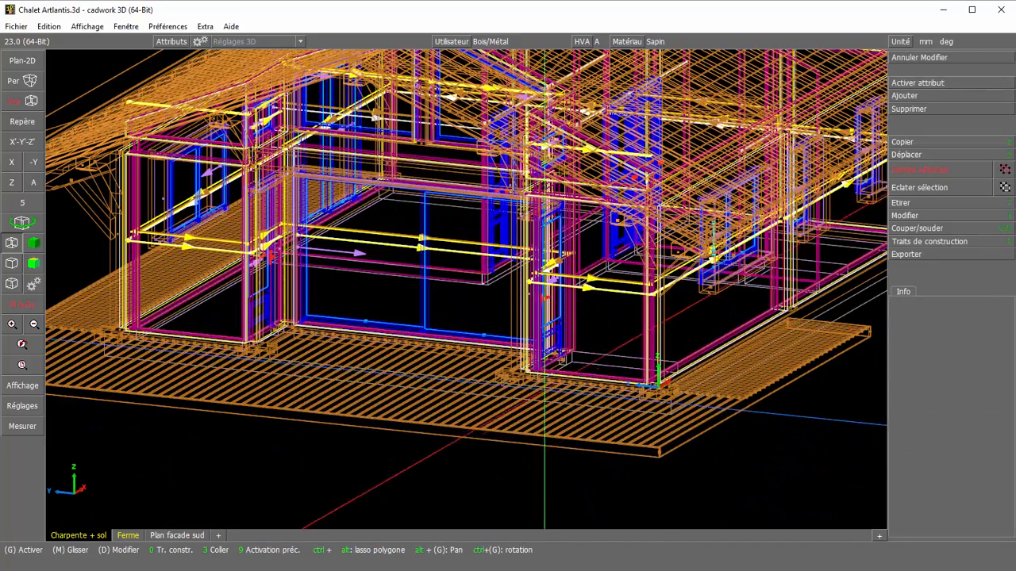
key(Home)
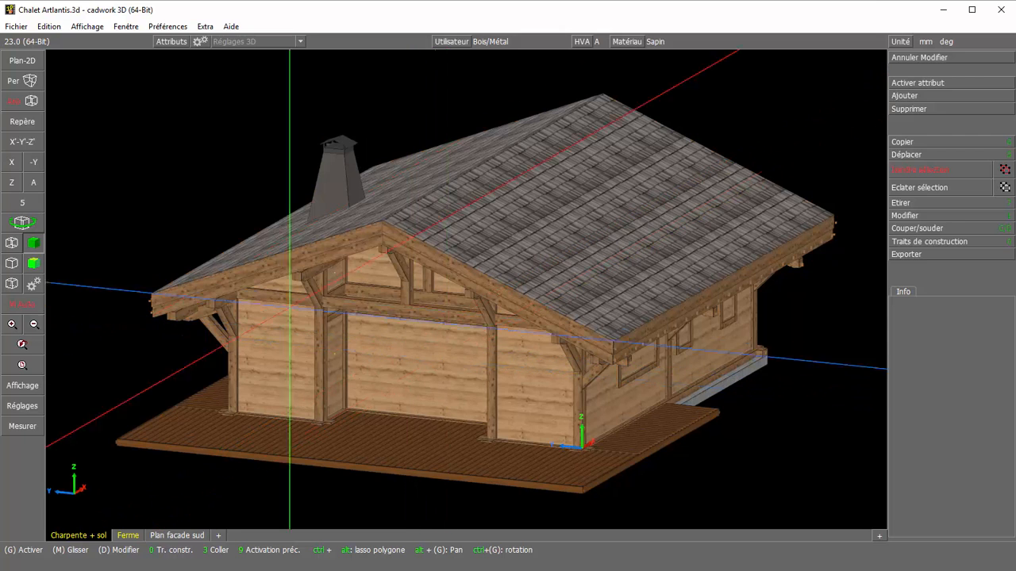
- Display the chalet in advanced representation with end types, drilling axes, drillings and markings shown, without exploding it
click(34, 184)
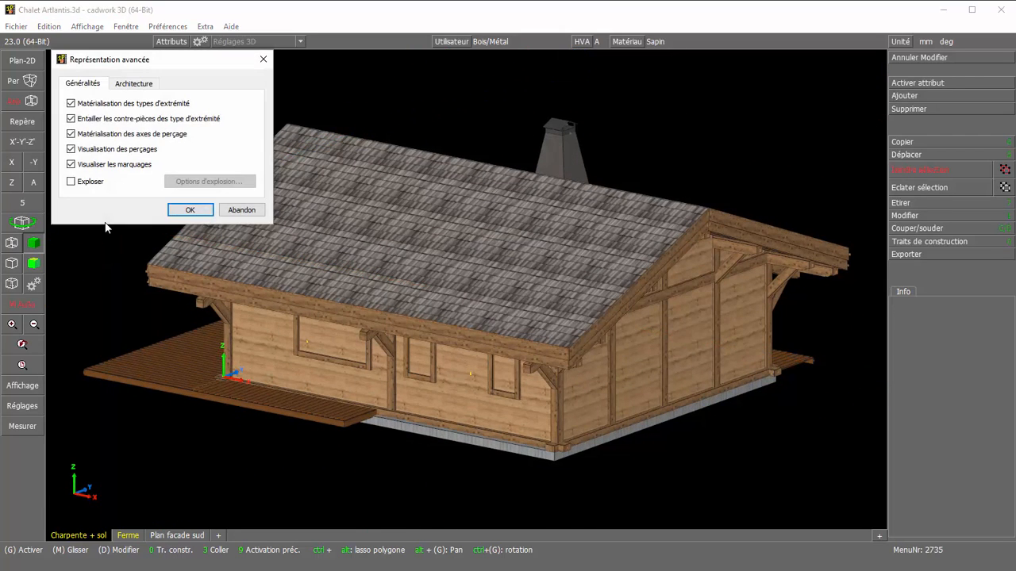
click(131, 84)
click(83, 84)
click(190, 209)
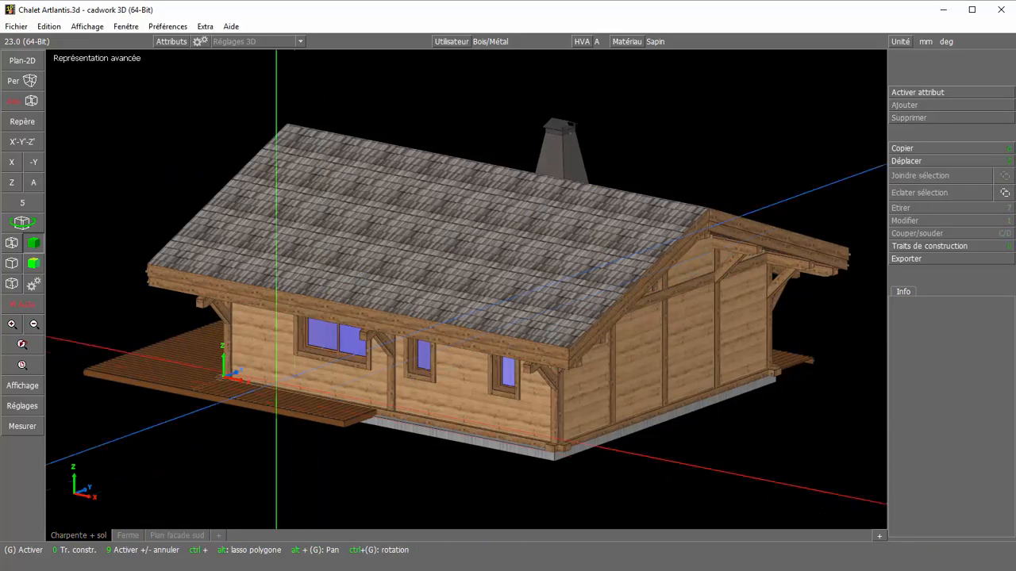
- Export the chalet in Artlantis Studio 5 format as Chalet Artlantis.atl into the Artantis folder on the Bureau
ctrl+drag(259, 343, 451, 305)
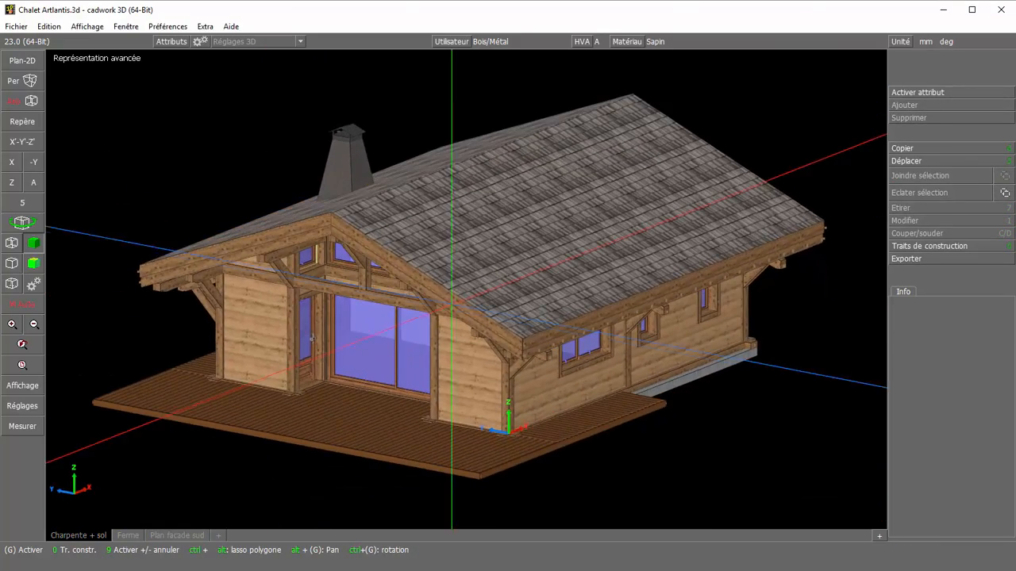
scroll(452, 304, up, 5)
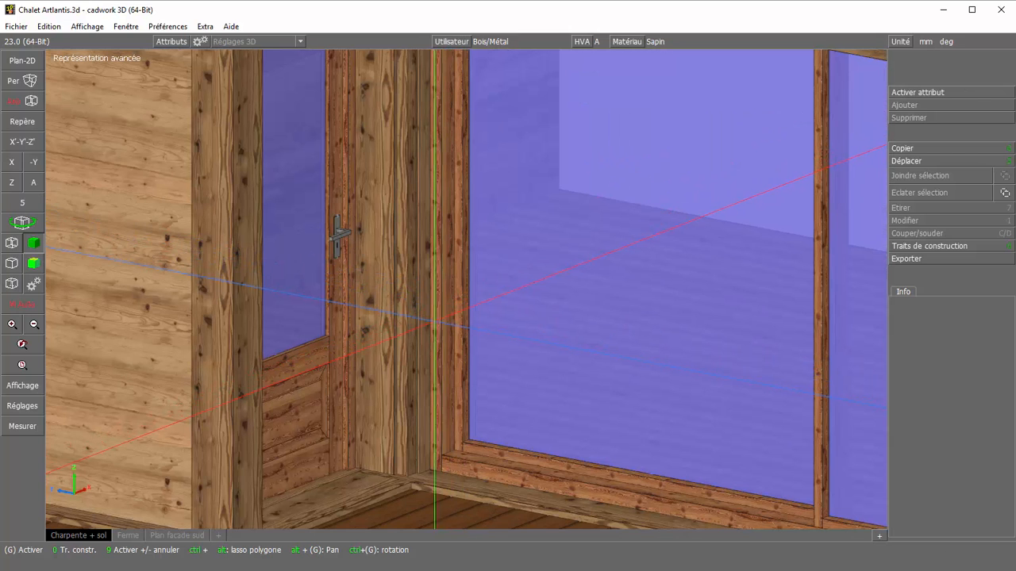
scroll(432, 316, down, 5)
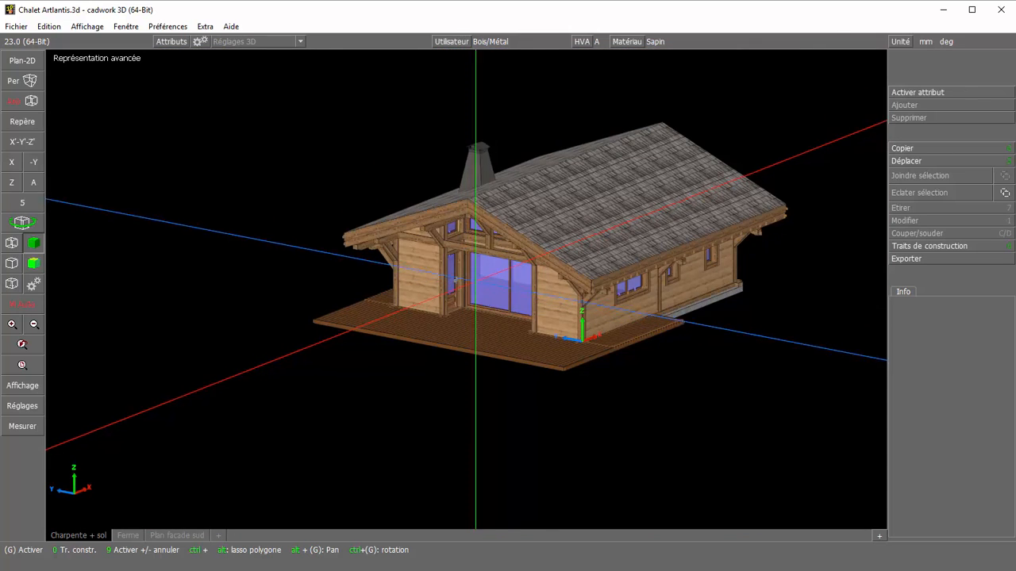
scroll(536, 306, up, 2)
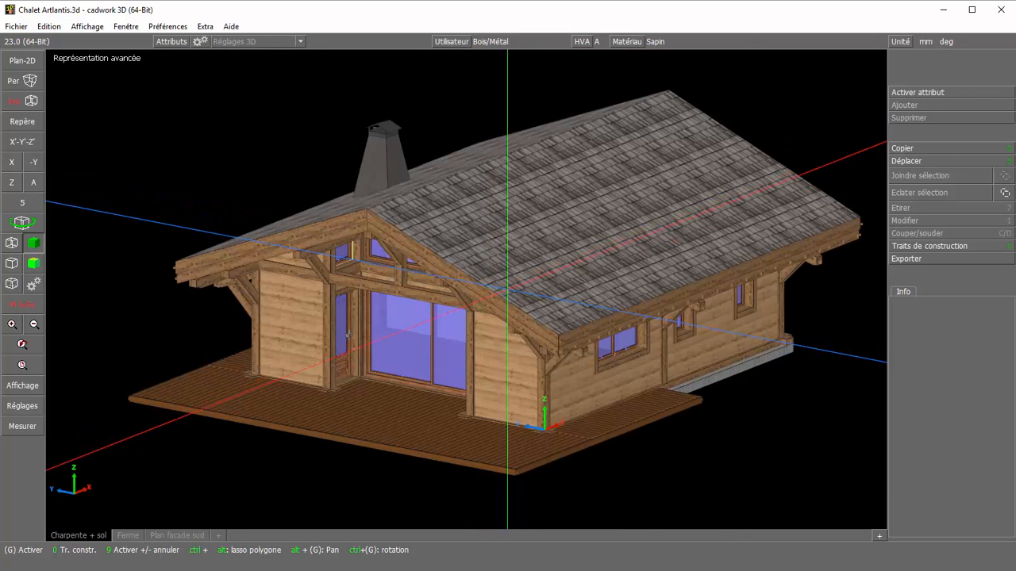
click(946, 259)
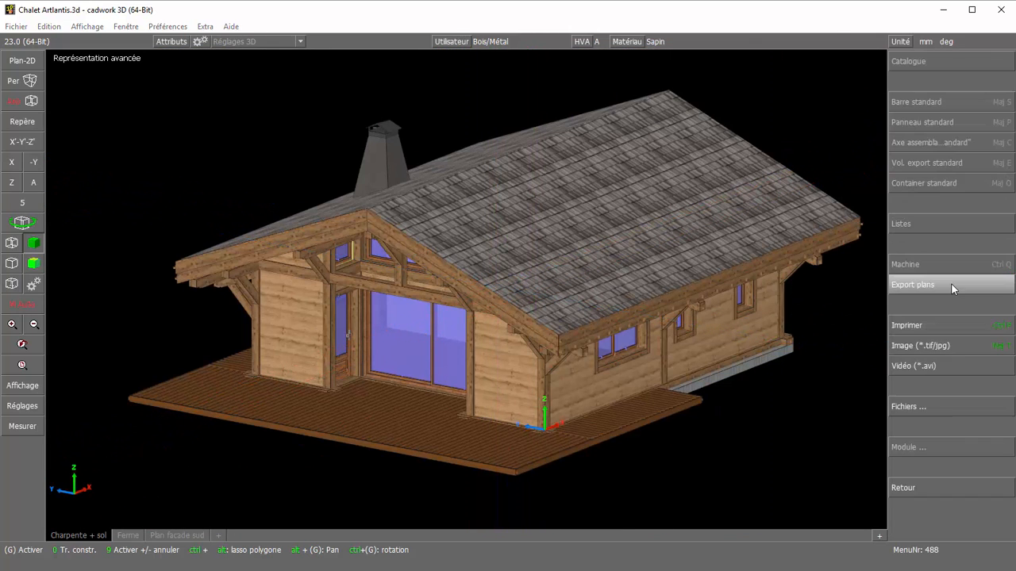
click(930, 406)
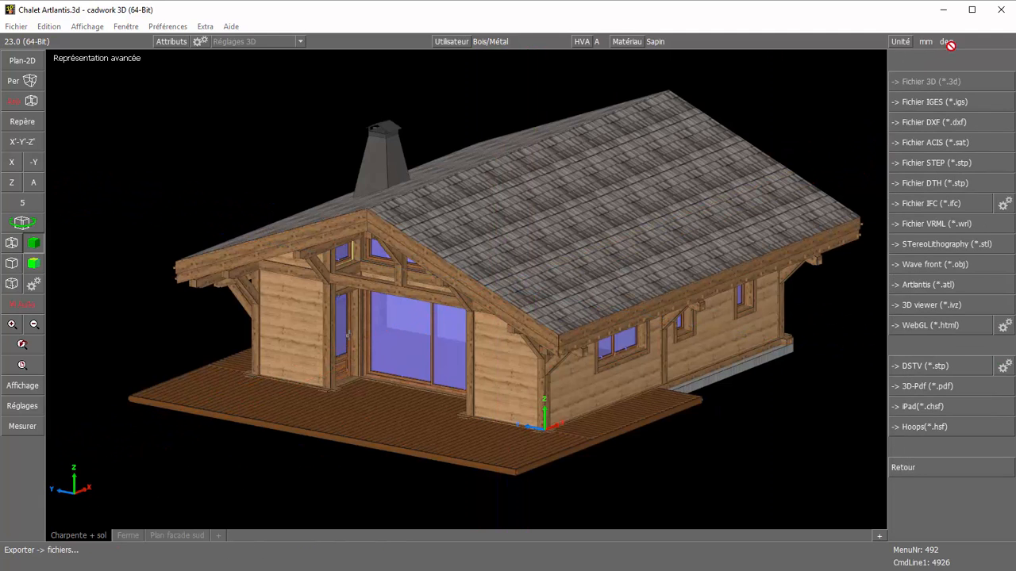
click(982, 290)
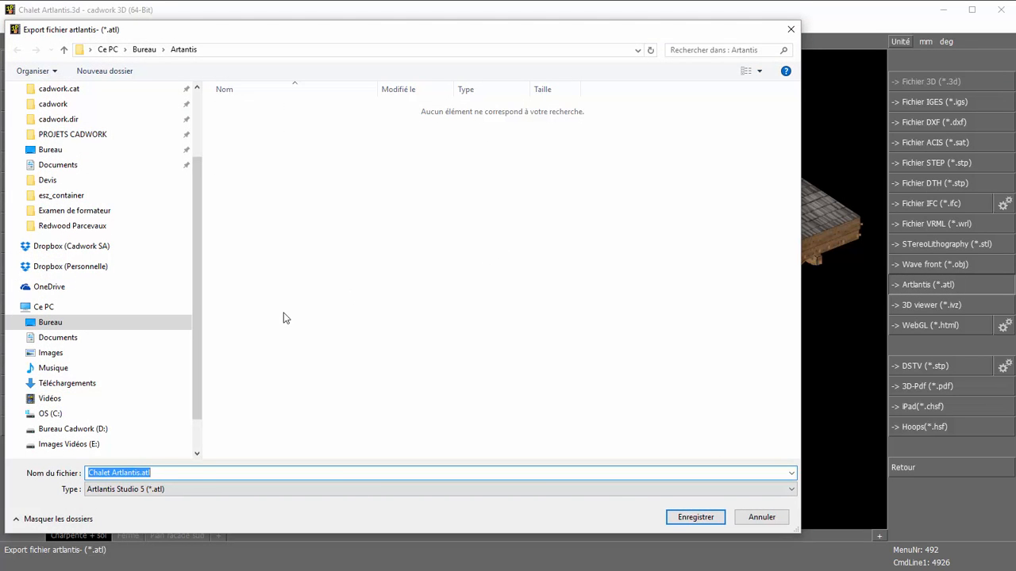
click(696, 517)
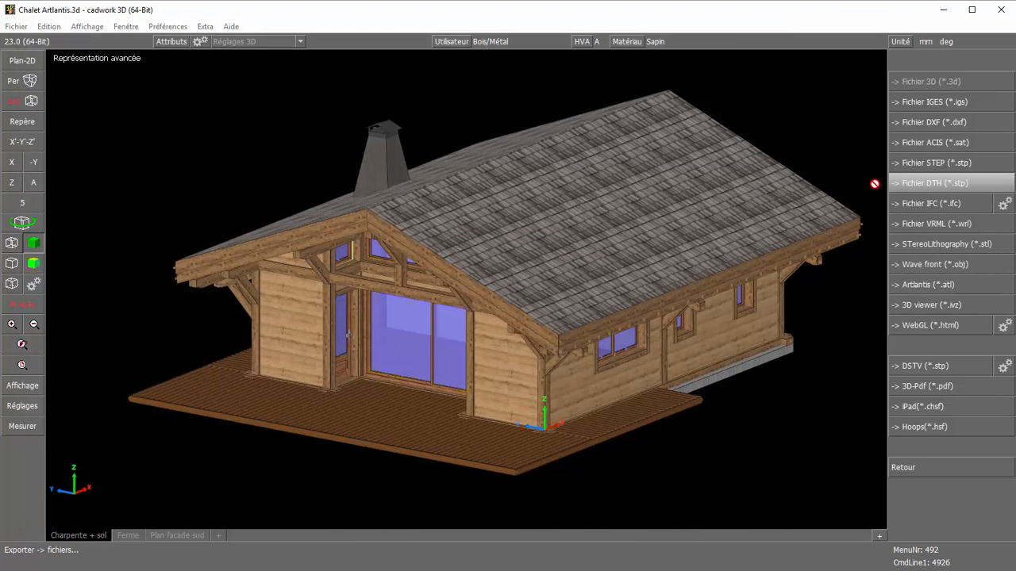
- Leave the export commands and check the exported chalet files in the Artantis folder
right_click(816, 111)
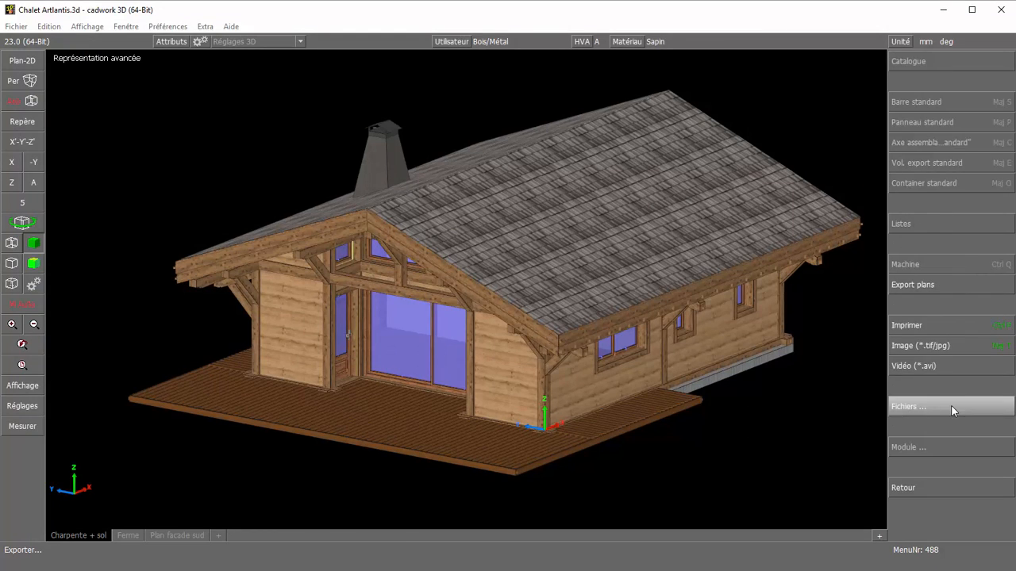
right_click(952, 408)
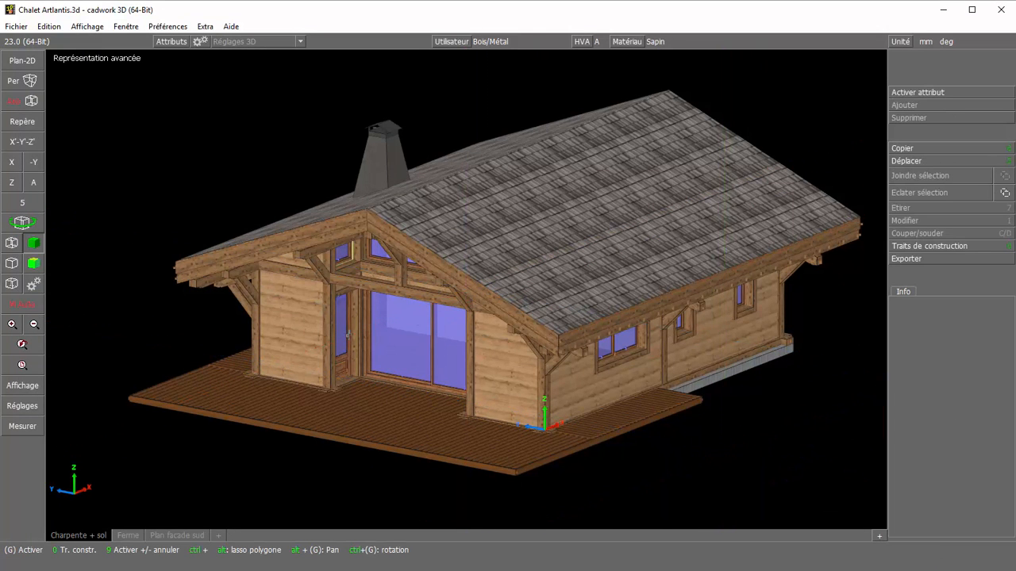
key(alt+Tab)
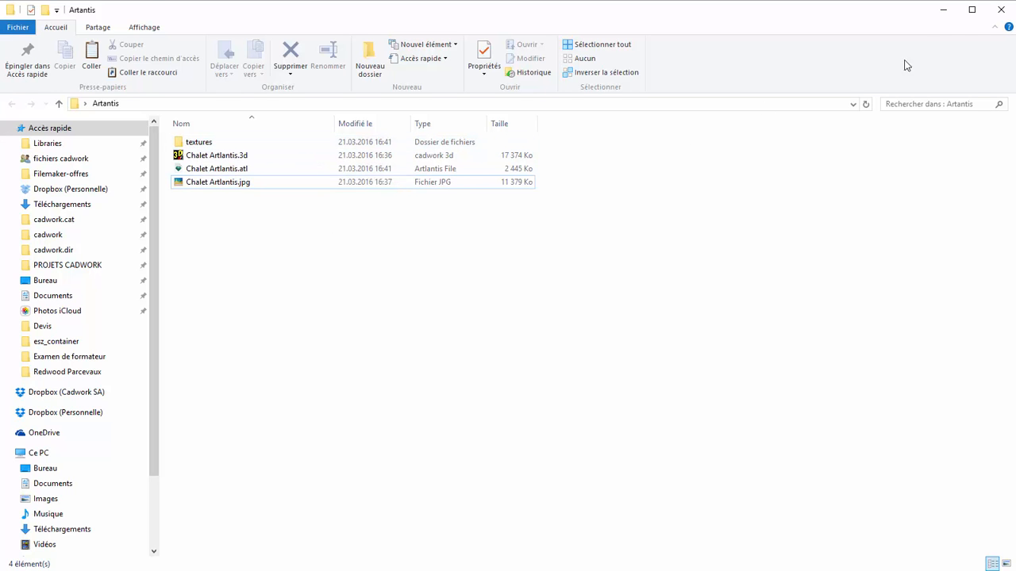
click(943, 9)
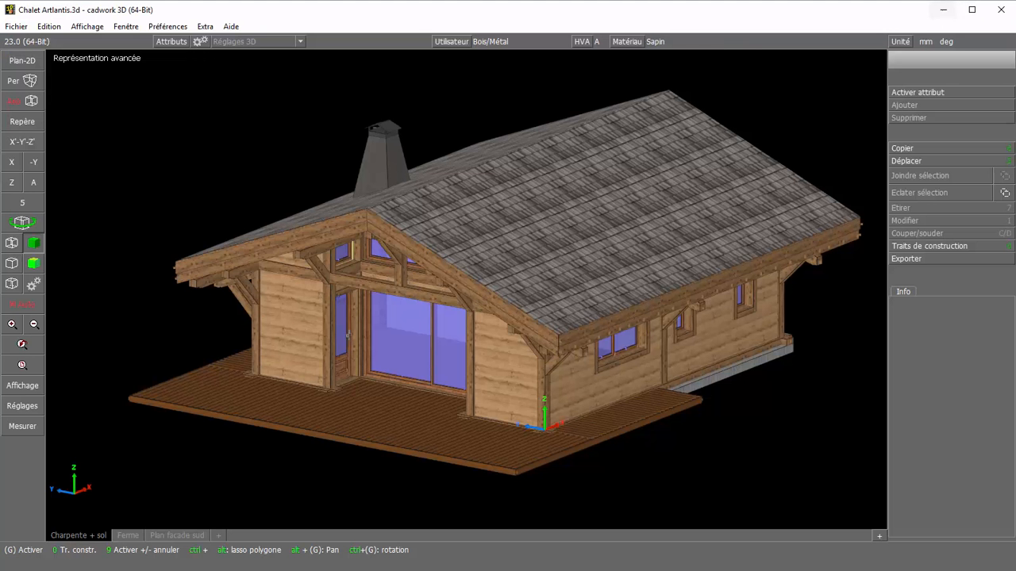
- Quit cadwork 3D, saving the chalet file
click(1000, 15)
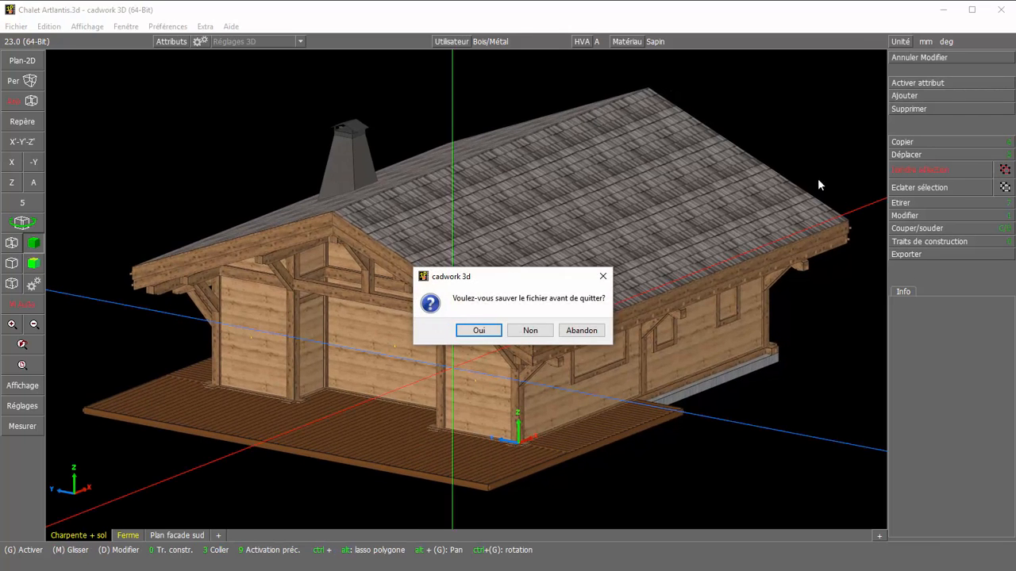
click(474, 331)
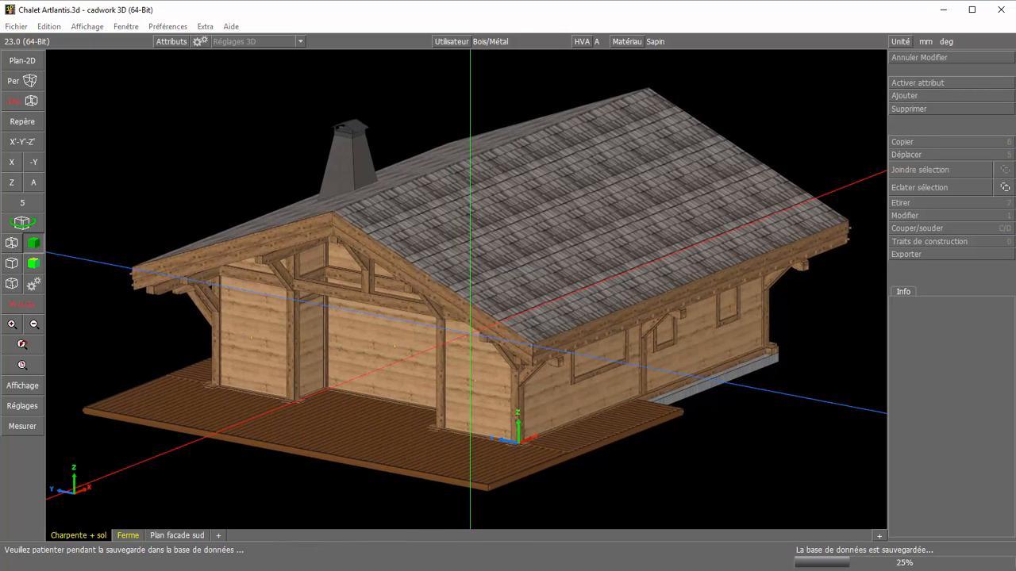
- Launch Artlantis Studio 5 and open Chalet Artlantis.atl from the Artantis folder on the Bureau
scroll(975, 199, down, 3)
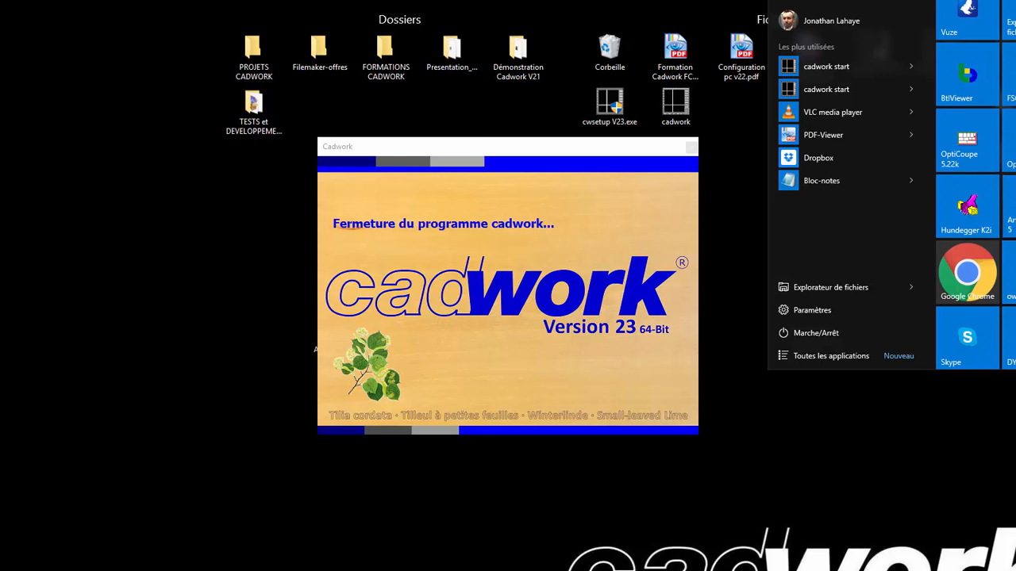
click(1008, 208)
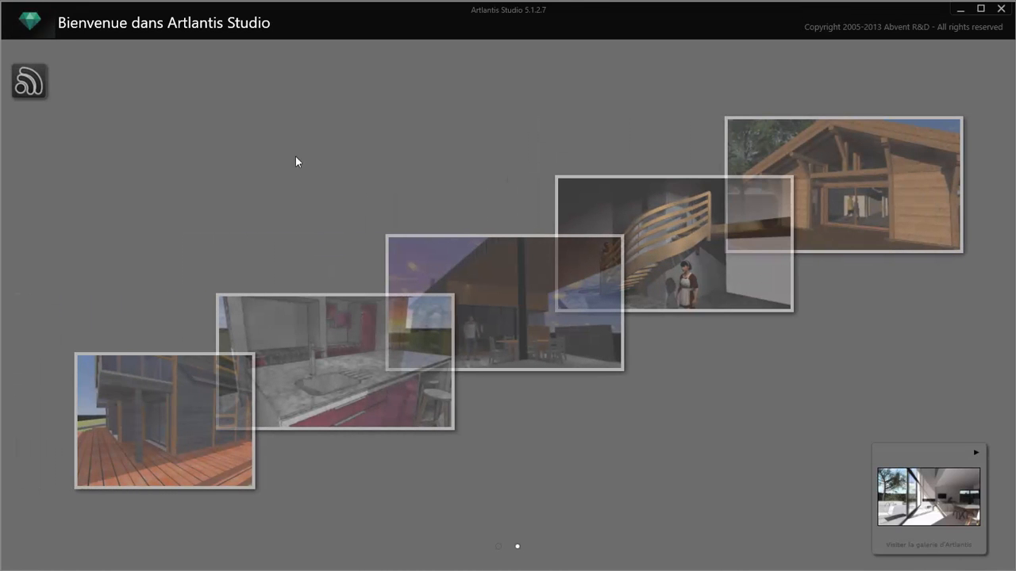
click(34, 29)
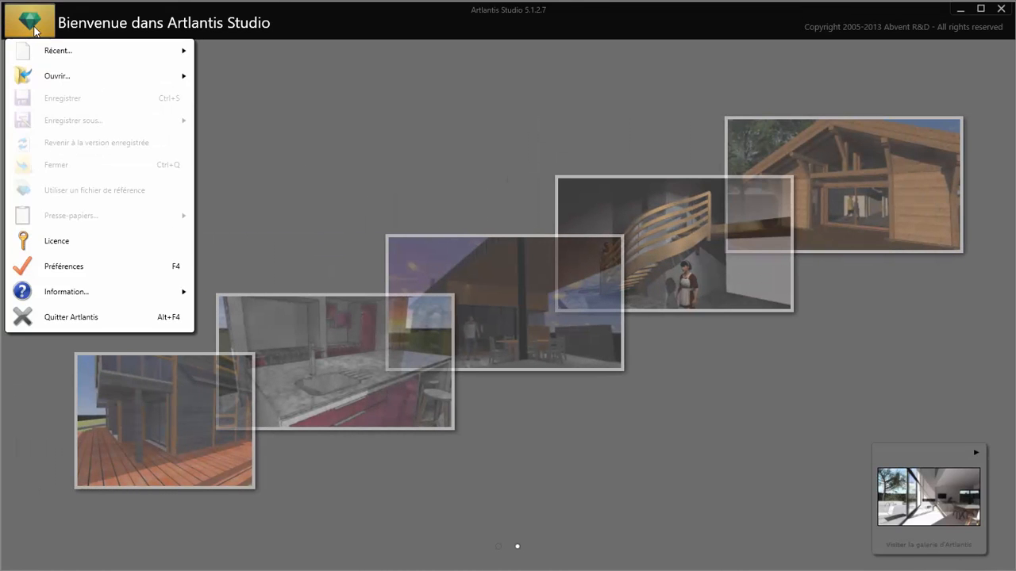
click(57, 76)
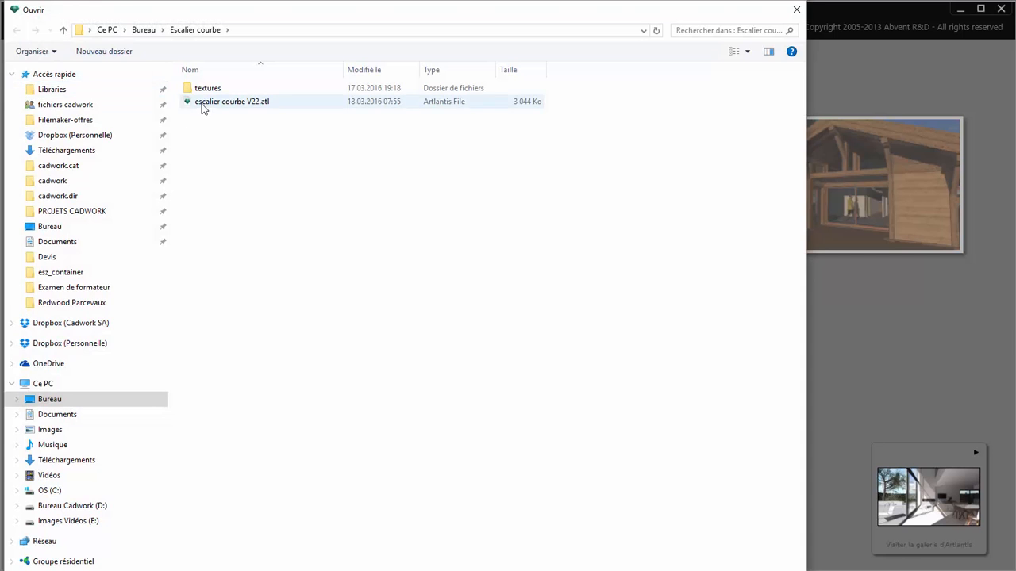
click(48, 226)
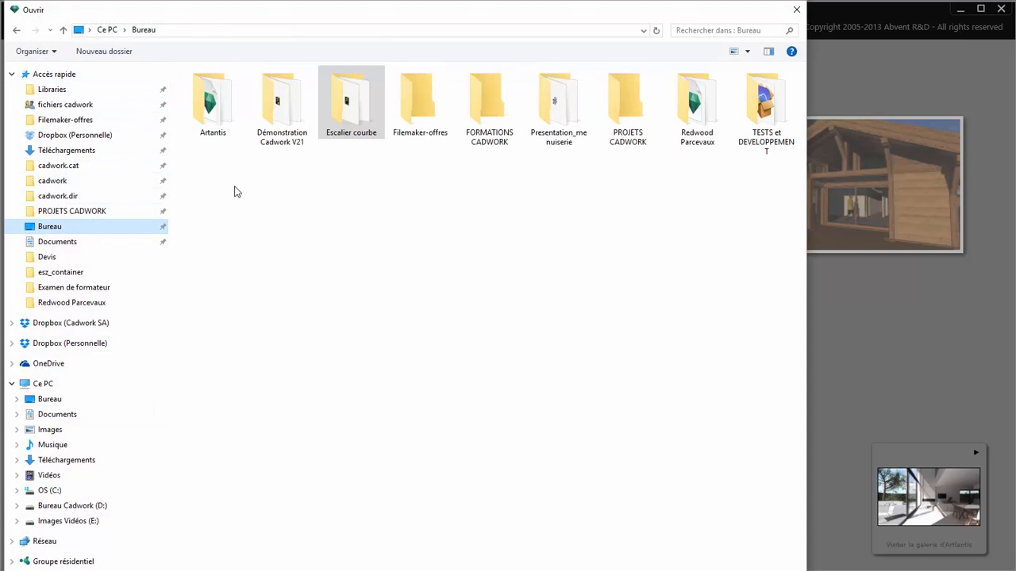
double_click(209, 103)
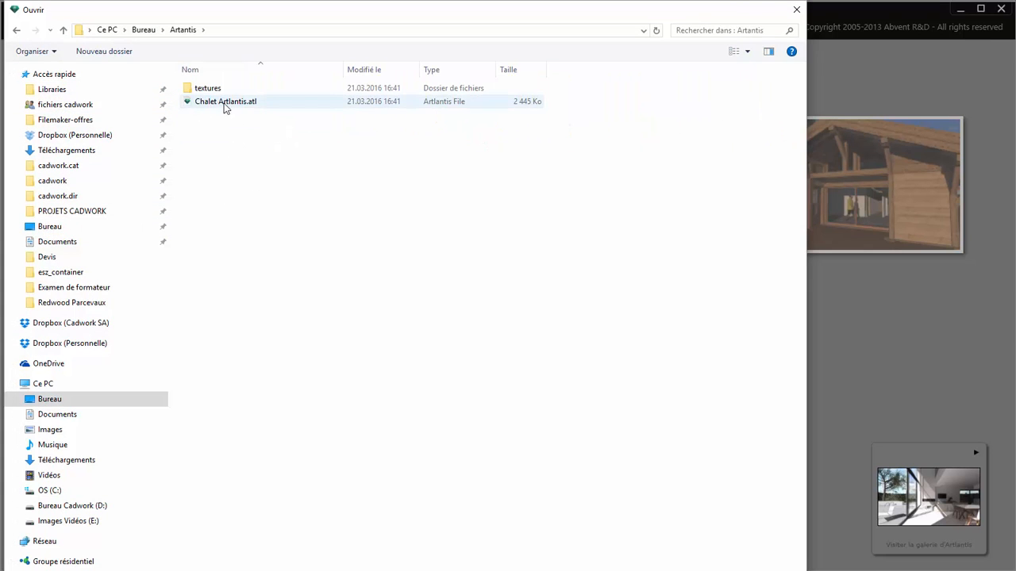
click(226, 104)
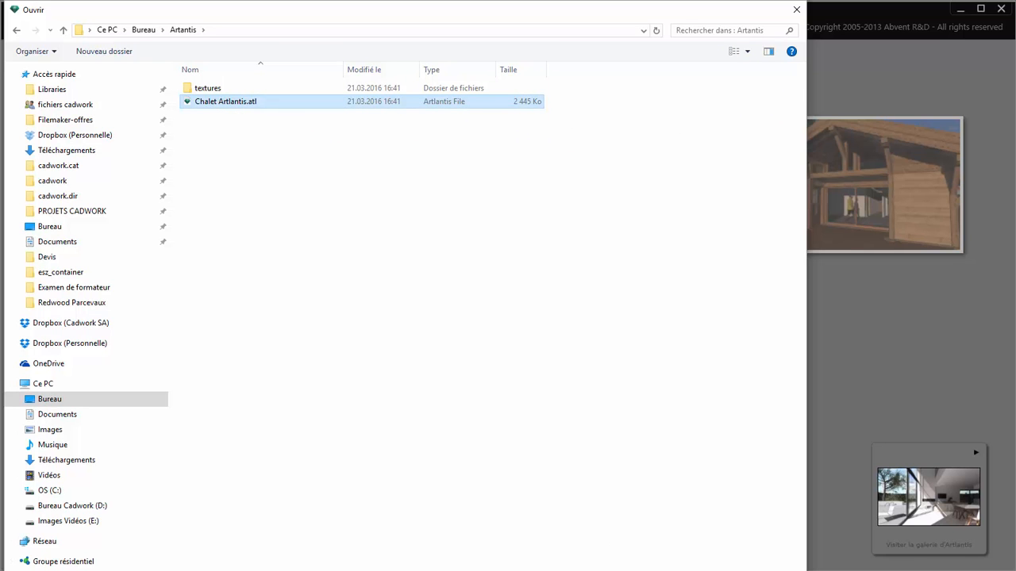
drag(563, 570, 563, 449)
click(715, 433)
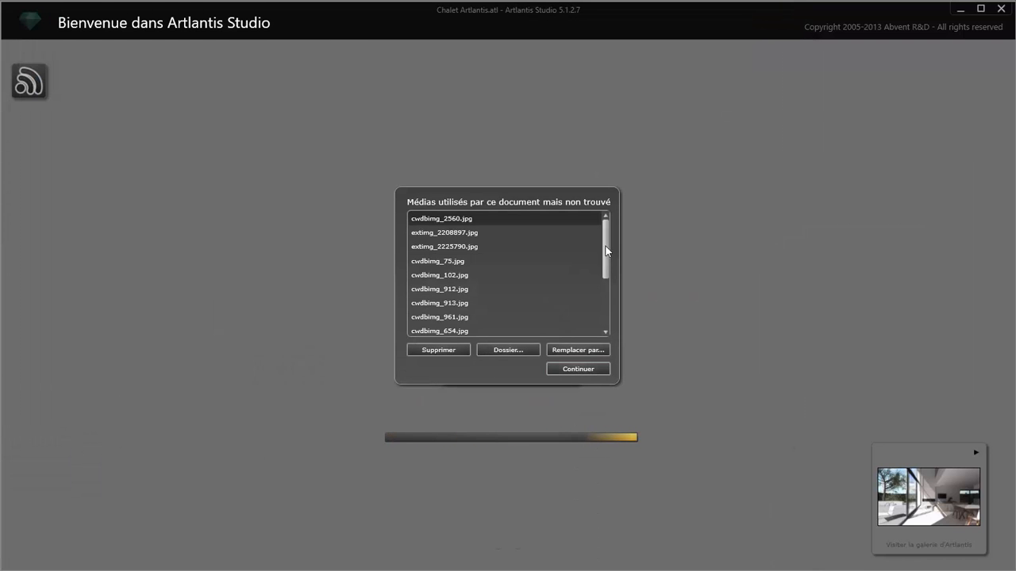
- Relink all the missing media, through threads_diffuse.jpg, to the textures folder inside Artantis
mouse_move(607, 236)
mouse_down()
mouse_move(600, 325)
mouse_move(603, 238)
mouse_up()
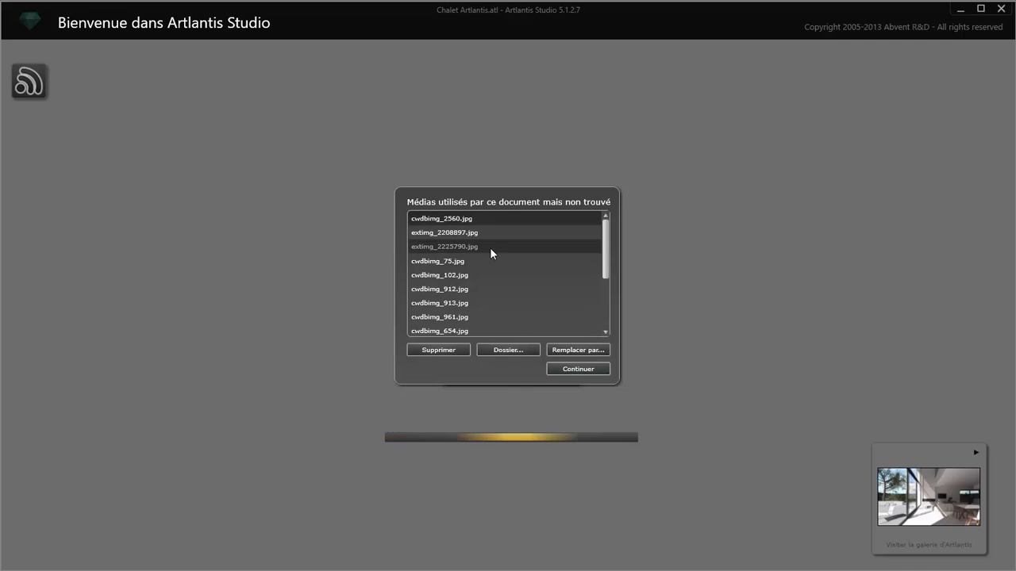
scroll(490, 252, down, 4)
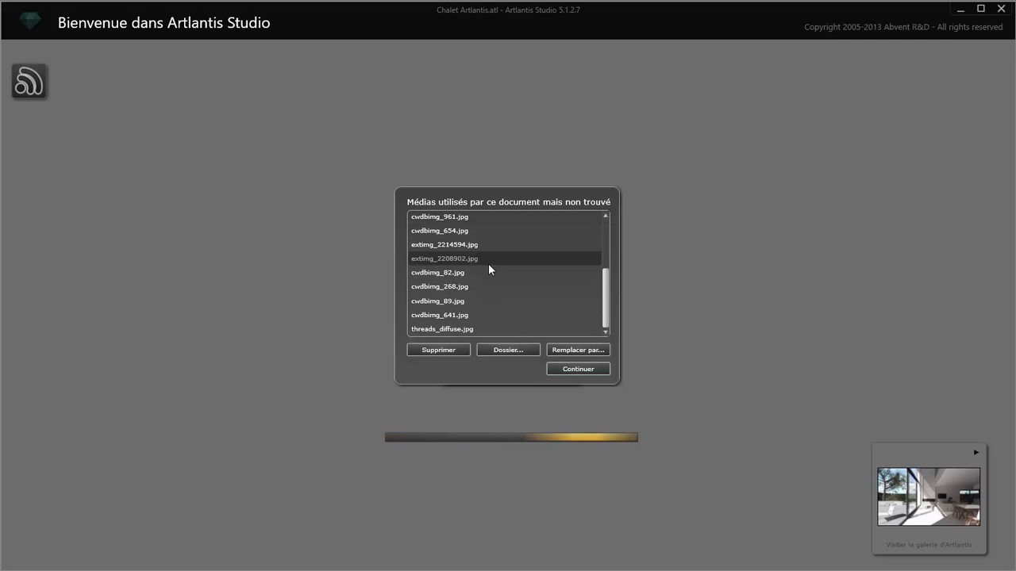
shift+click(456, 328)
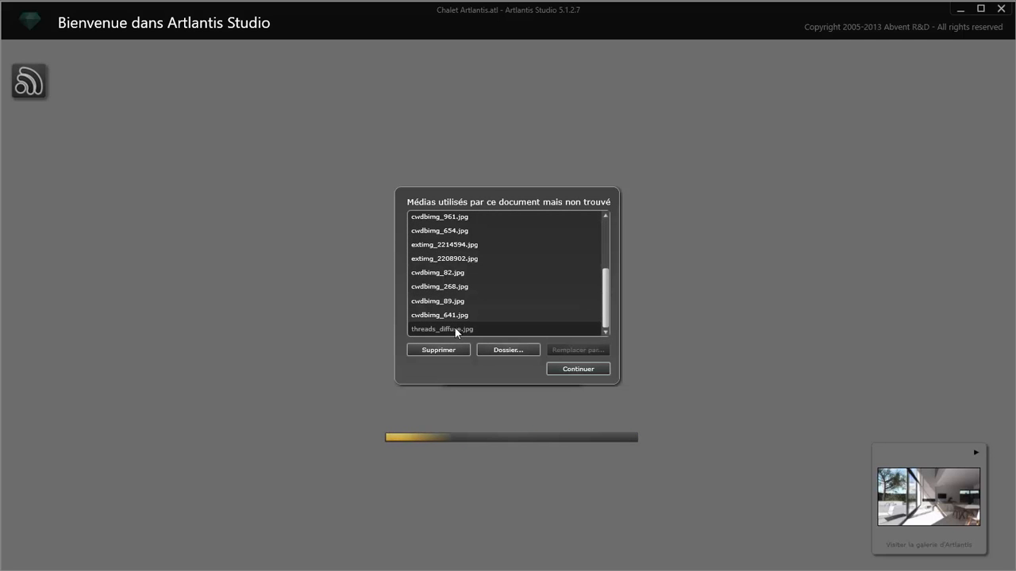
click(508, 350)
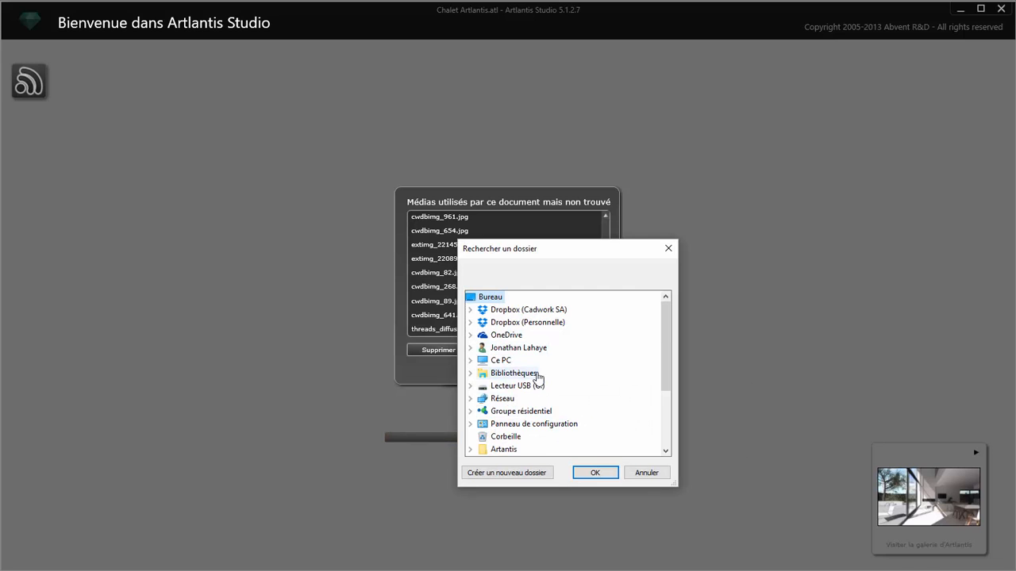
mouse_move(665, 341)
mouse_down()
mouse_move(671, 401)
mouse_move(672, 343)
mouse_up()
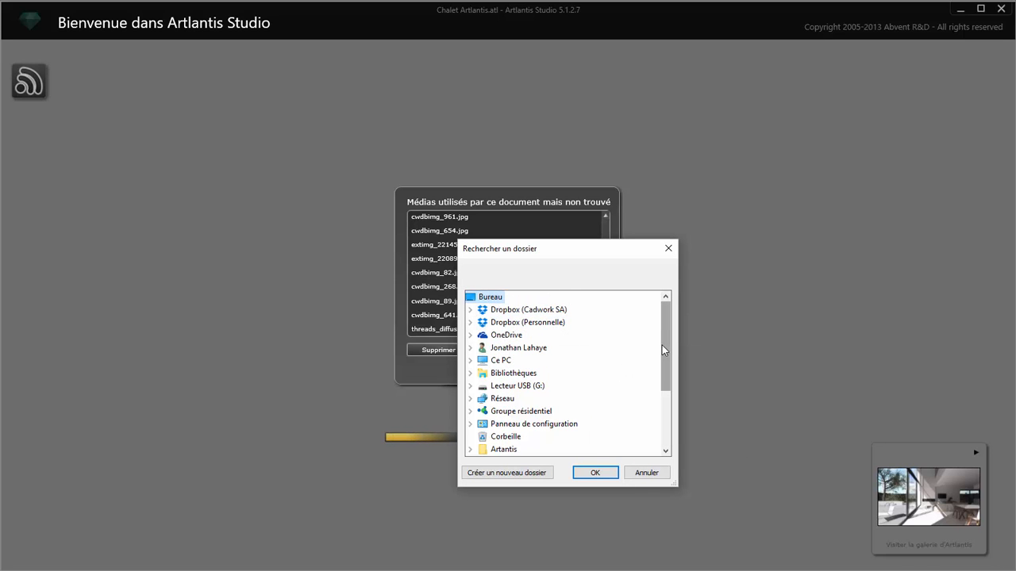
click(505, 450)
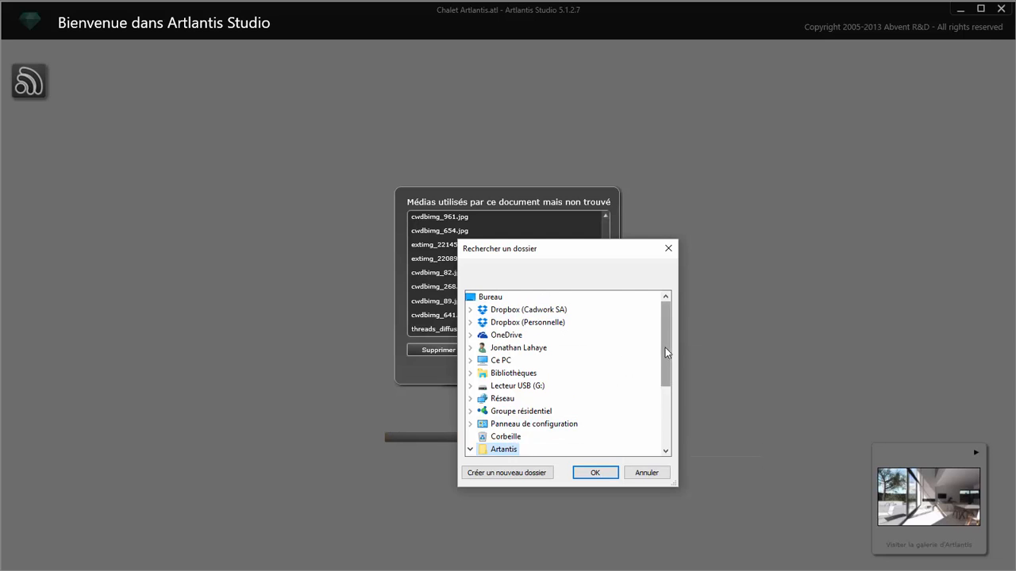
drag(665, 348, 661, 375)
click(516, 412)
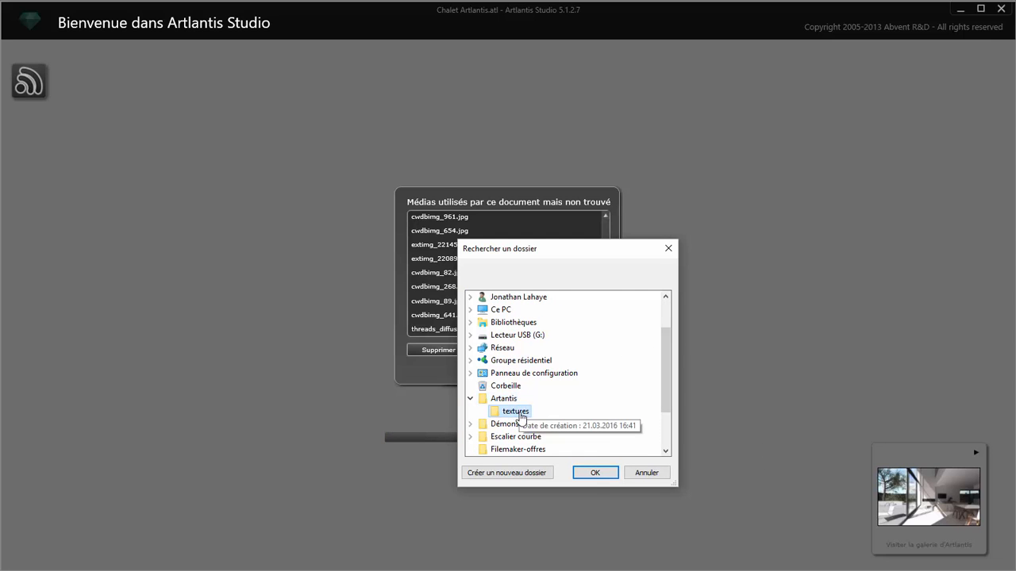
click(594, 474)
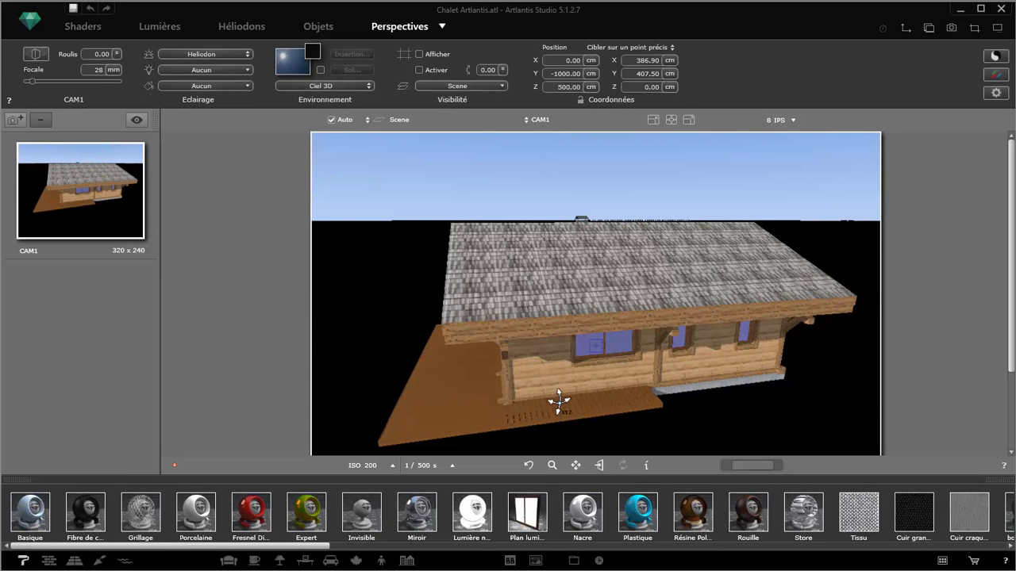
- Frame the whole chalet from its terrace corner in CAM1 and set the render size to 1920x1080 Full HD
drag(585, 310, 612, 318)
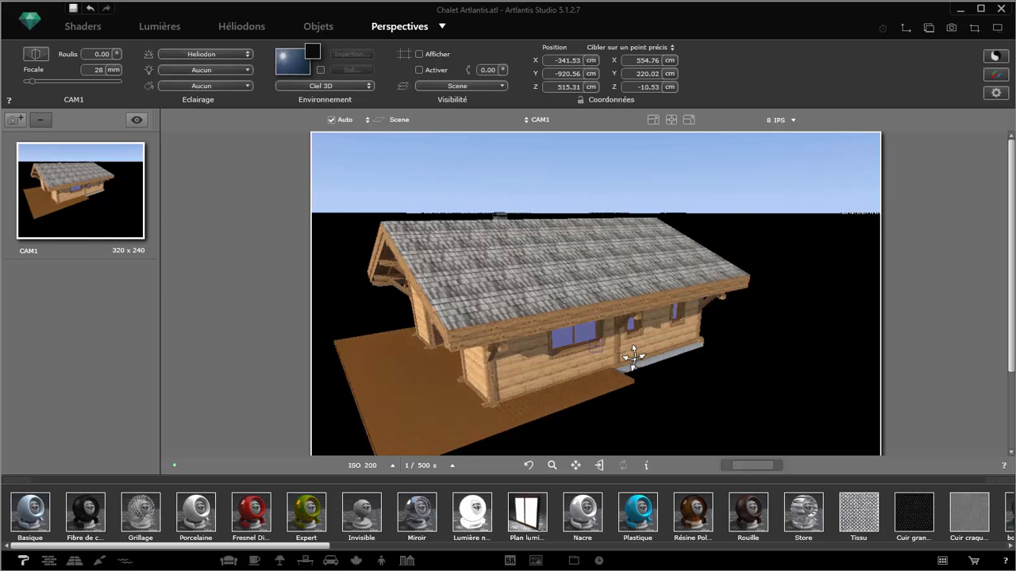
drag(634, 357, 453, 345)
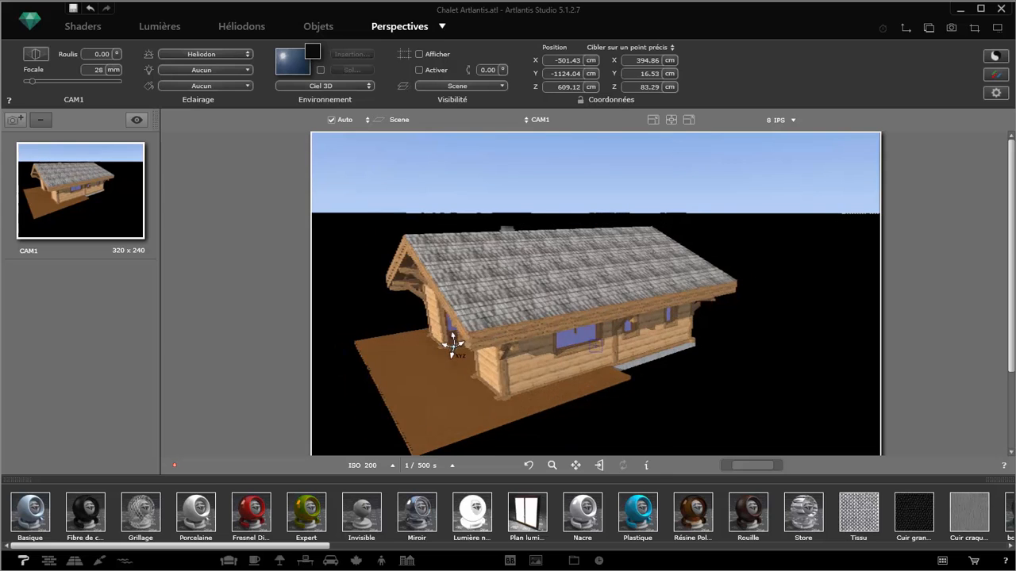
click(996, 94)
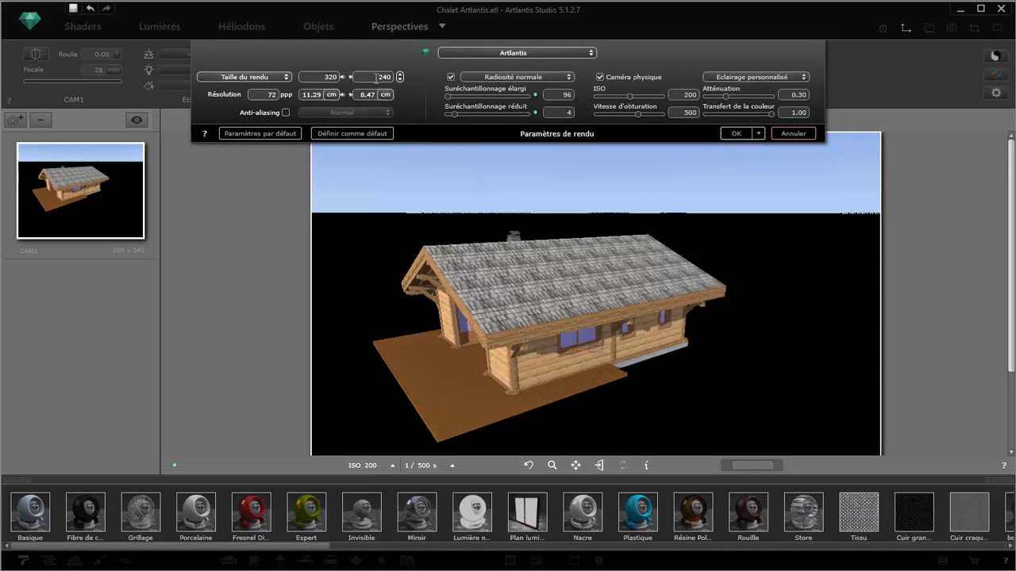
click(284, 77)
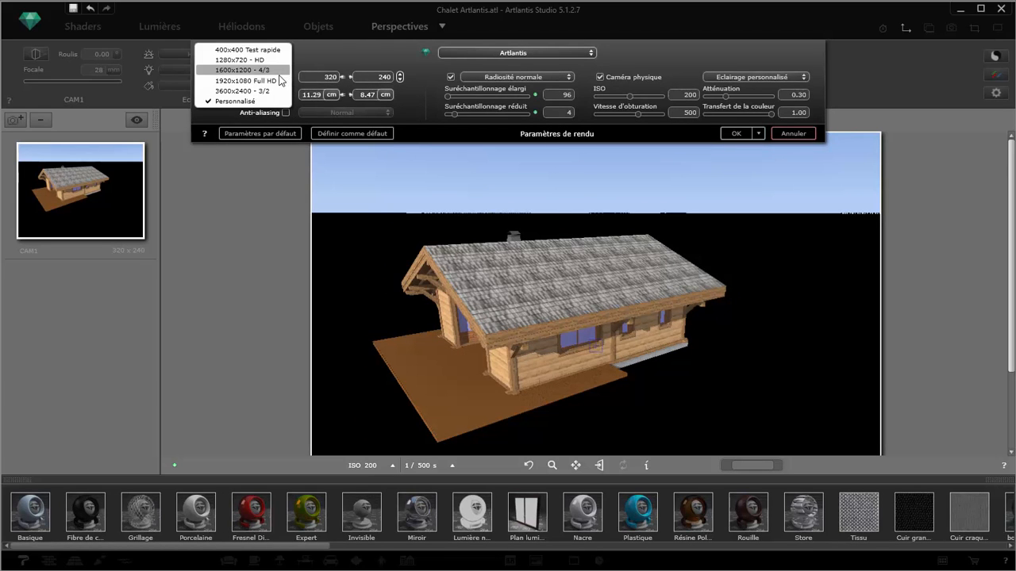
click(240, 81)
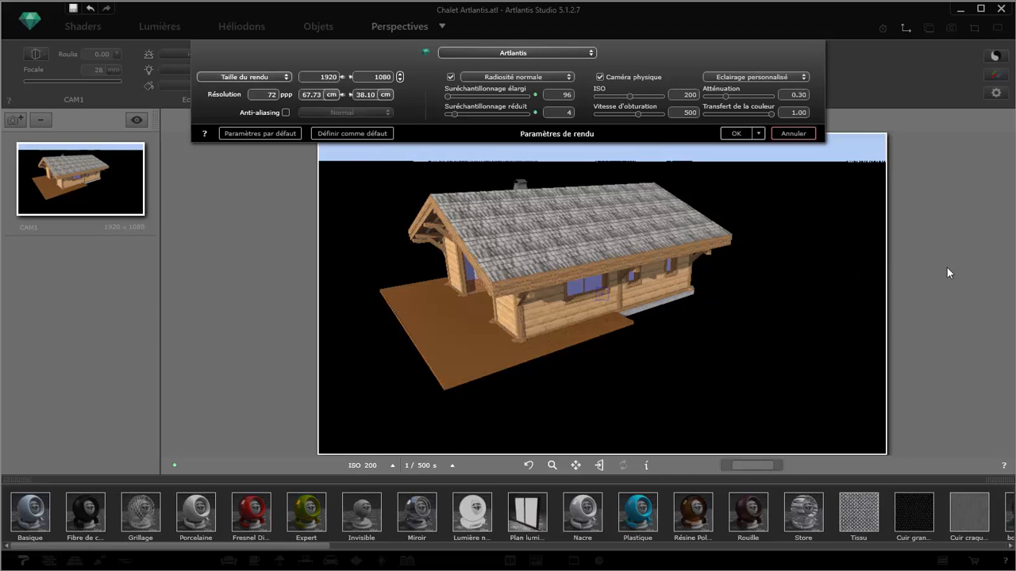
click(734, 134)
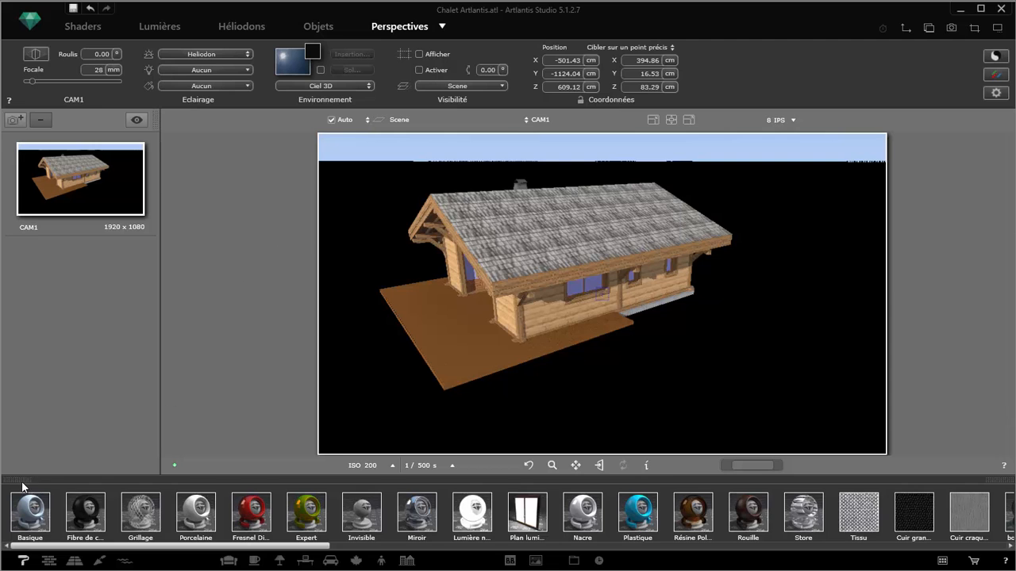
- Collapse and restore the shader catalogue and the list of perspectives
drag(20, 481, 20, 497)
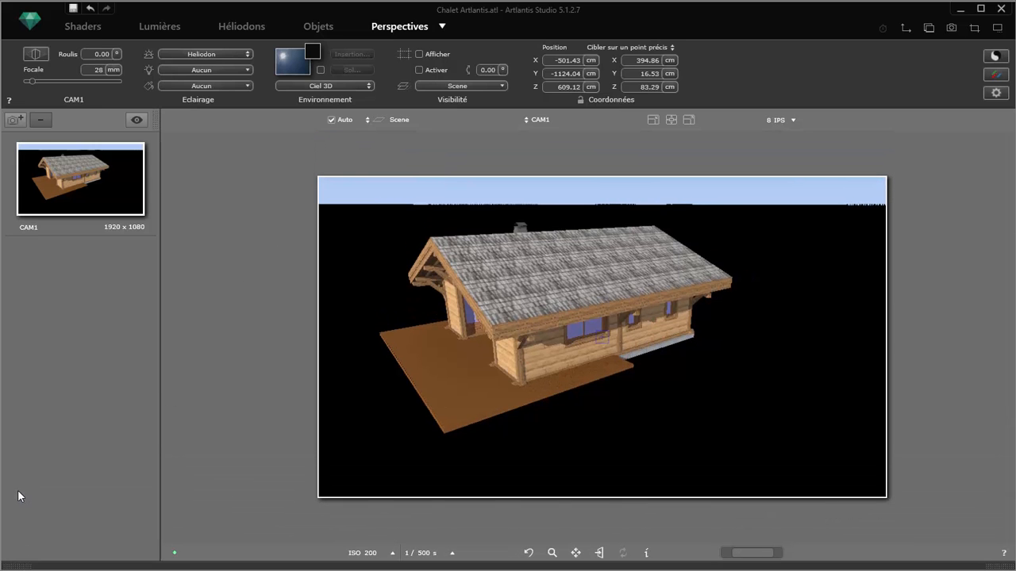
click(17, 569)
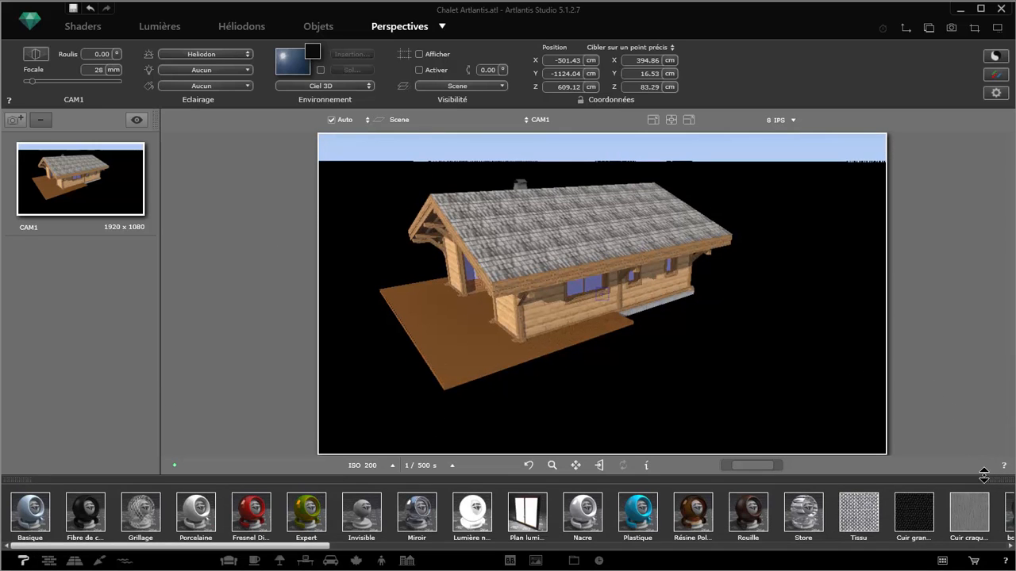
click(1001, 482)
click(1001, 565)
drag(158, 118, 29, 119)
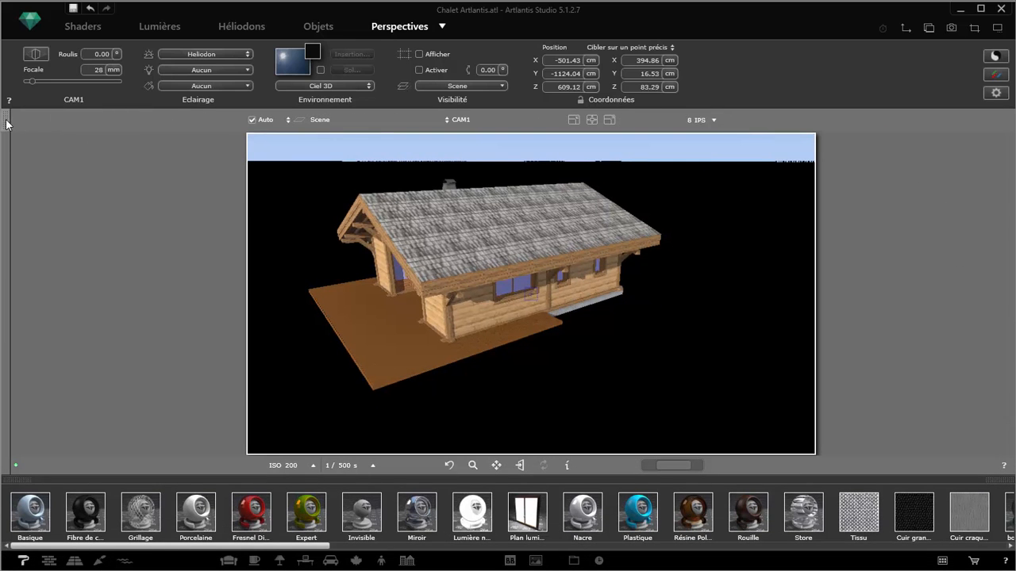
click(7, 120)
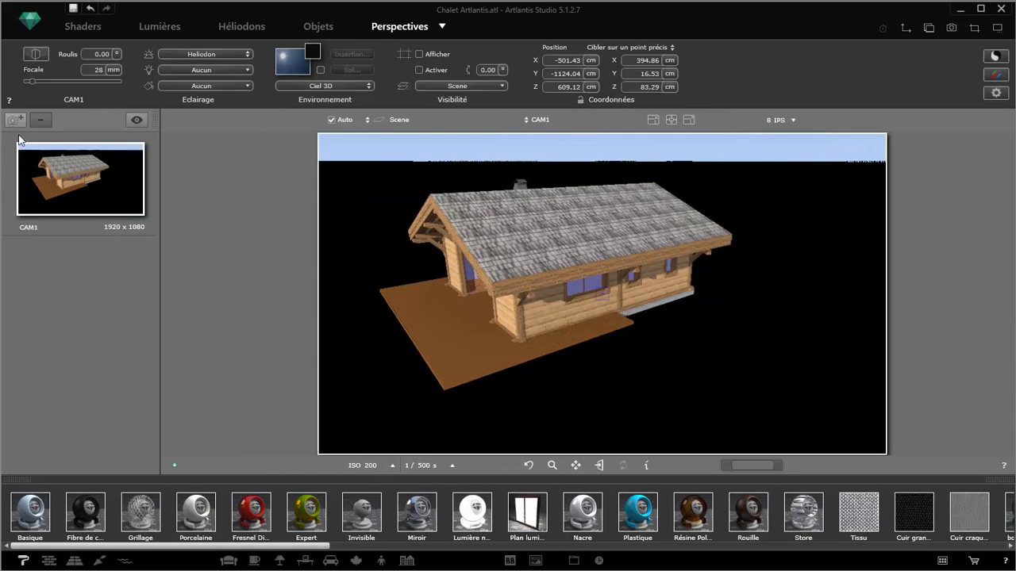
- In the 2D plan view, move CAM1 to X -664.38, Y 239.68 cm facing the terrace gable, with its target at X 365.68, Y 328.41 cm
click(904, 29)
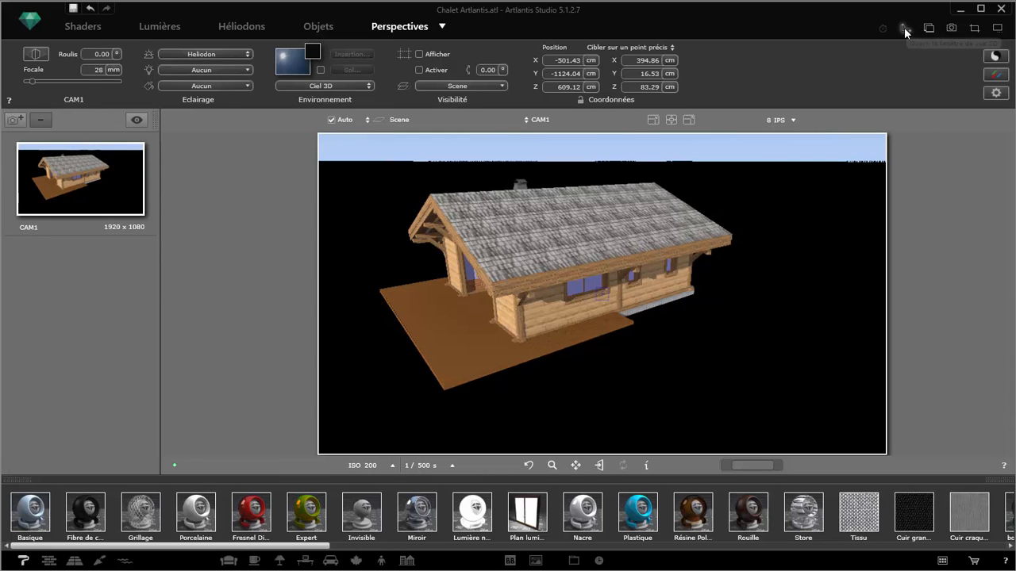
scroll(226, 252, down, 5)
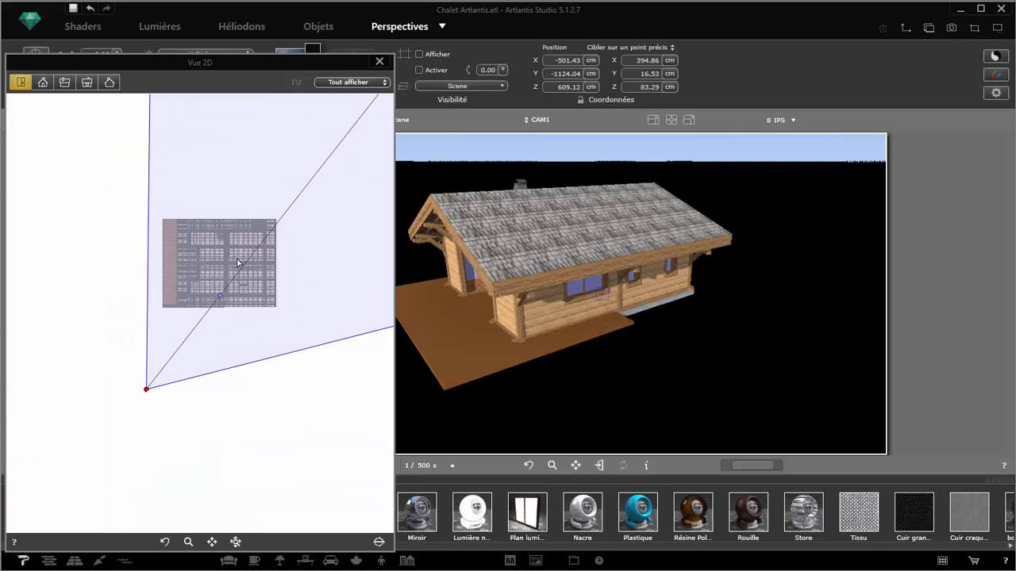
scroll(229, 281, up, 3)
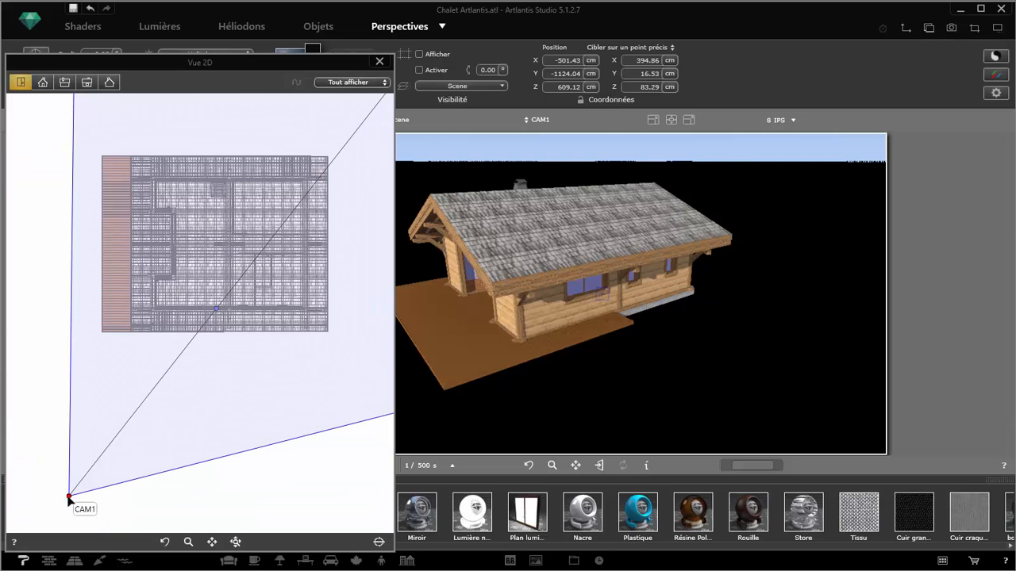
drag(73, 491, 43, 274)
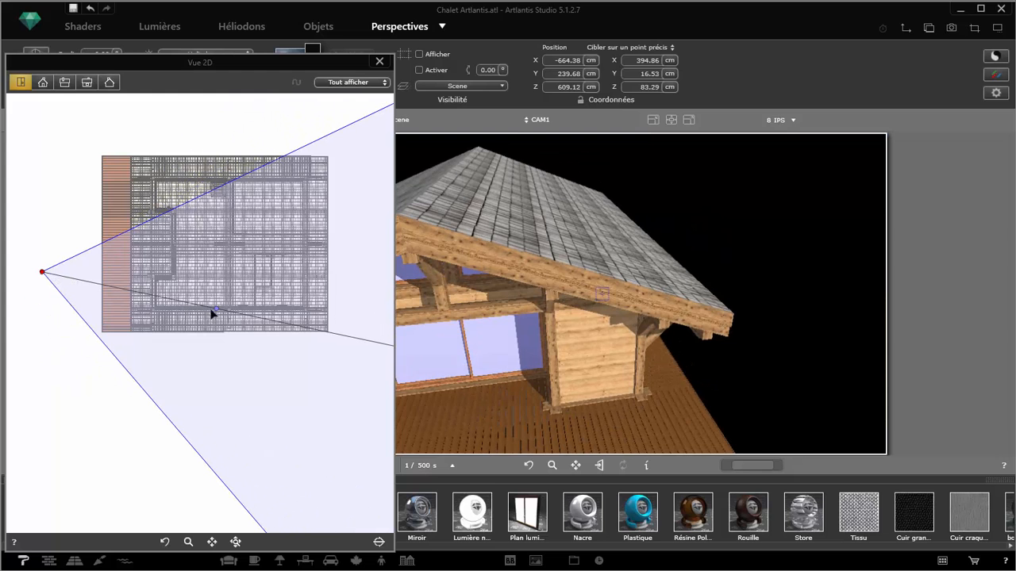
drag(214, 311, 211, 257)
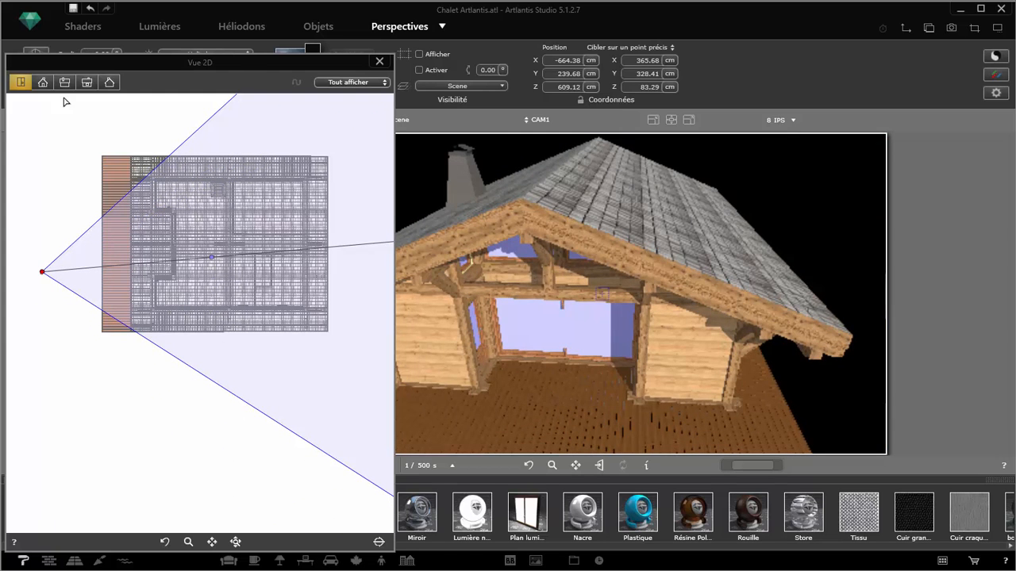
- In the 2D elevation, lower CAM1 to Z 141.34 cm and raise its target to Z 169.77 cm
click(43, 81)
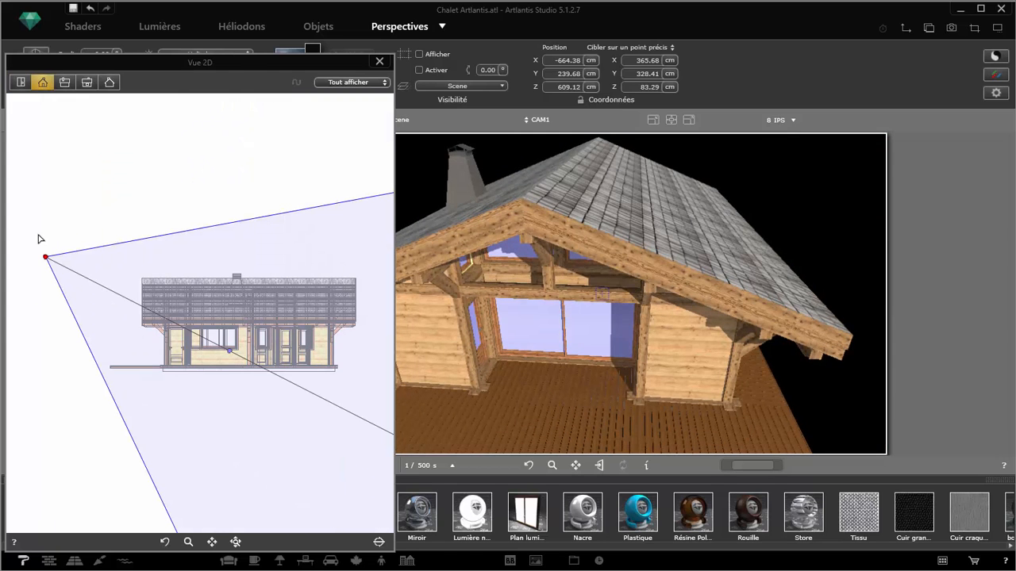
drag(46, 256, 75, 342)
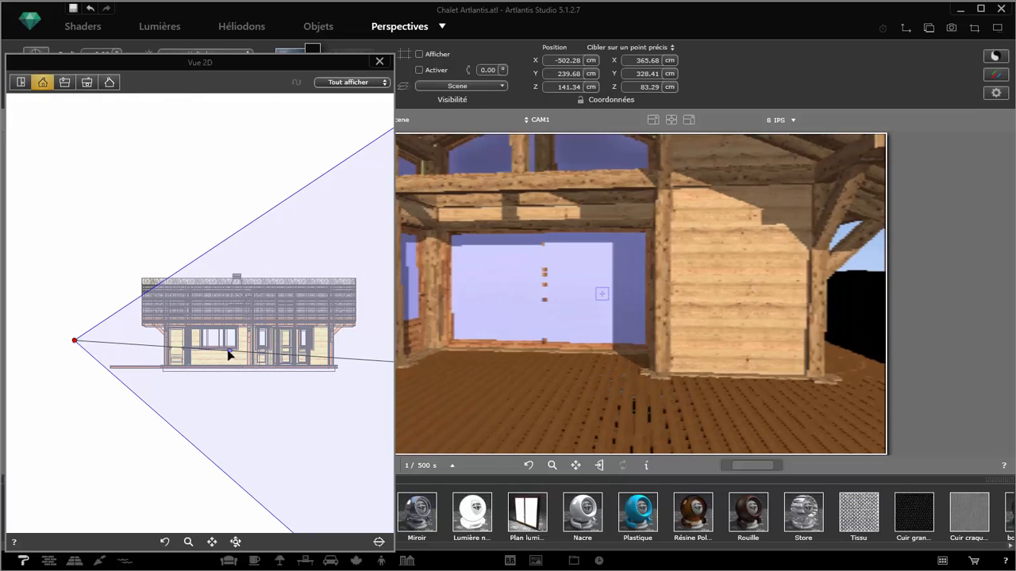
drag(229, 354, 232, 336)
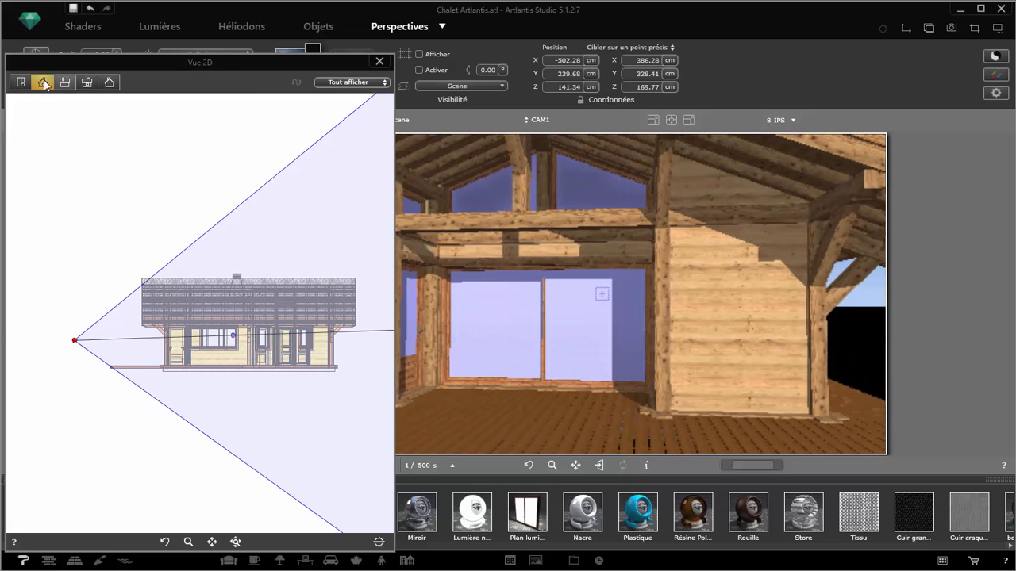
- Reposition CAM1 in plan to X -564.01, Y -11.08 cm aimed at X 161.21, Y 301.41 cm, and rename it vue Sud ouest 19h
click(21, 82)
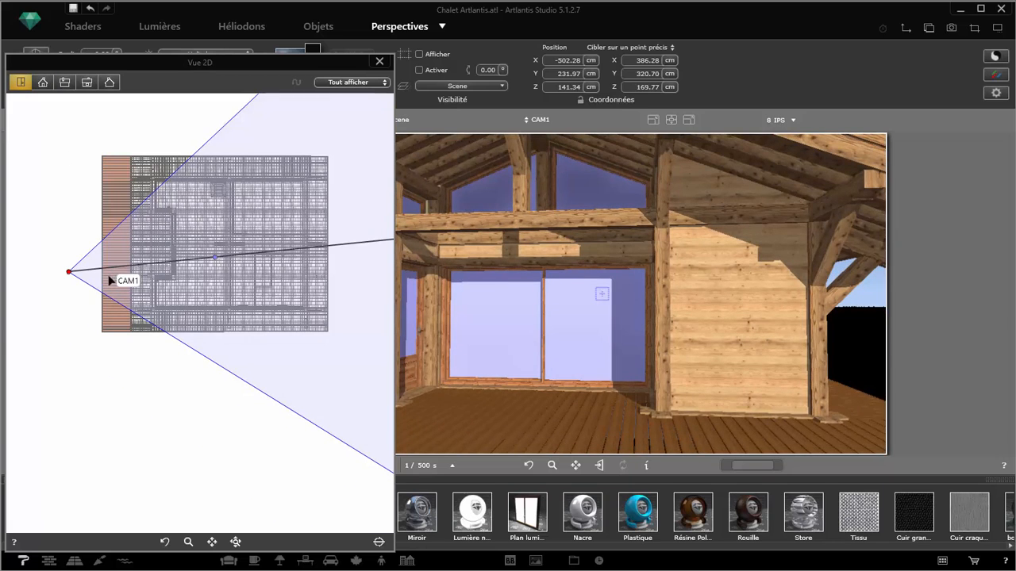
drag(110, 281, 177, 263)
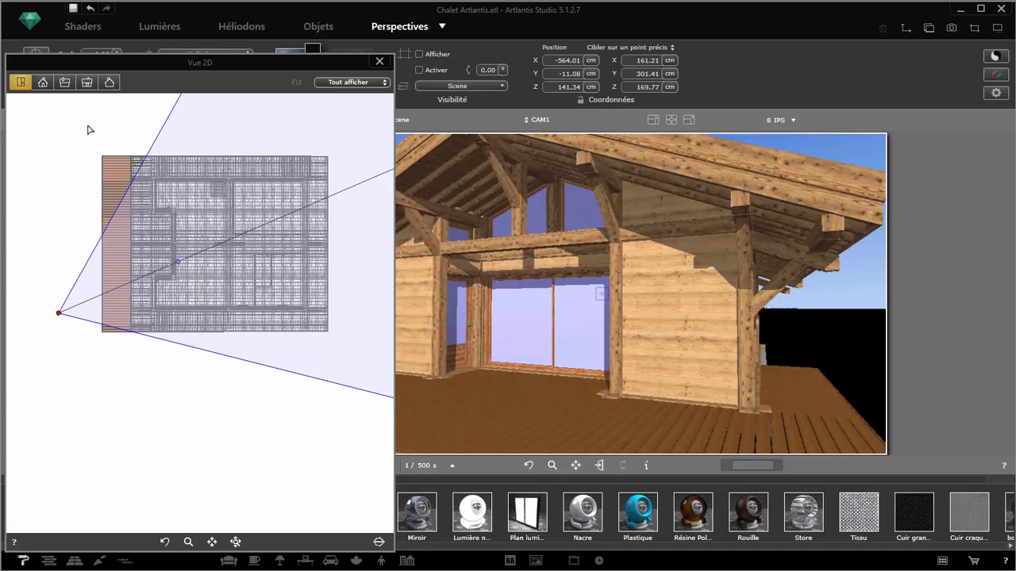
click(43, 82)
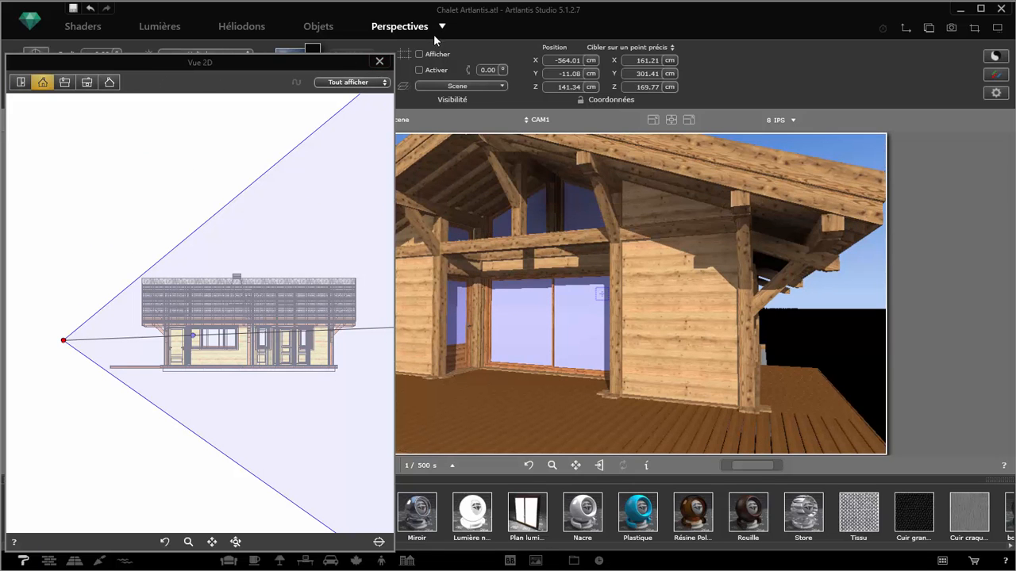
click(380, 62)
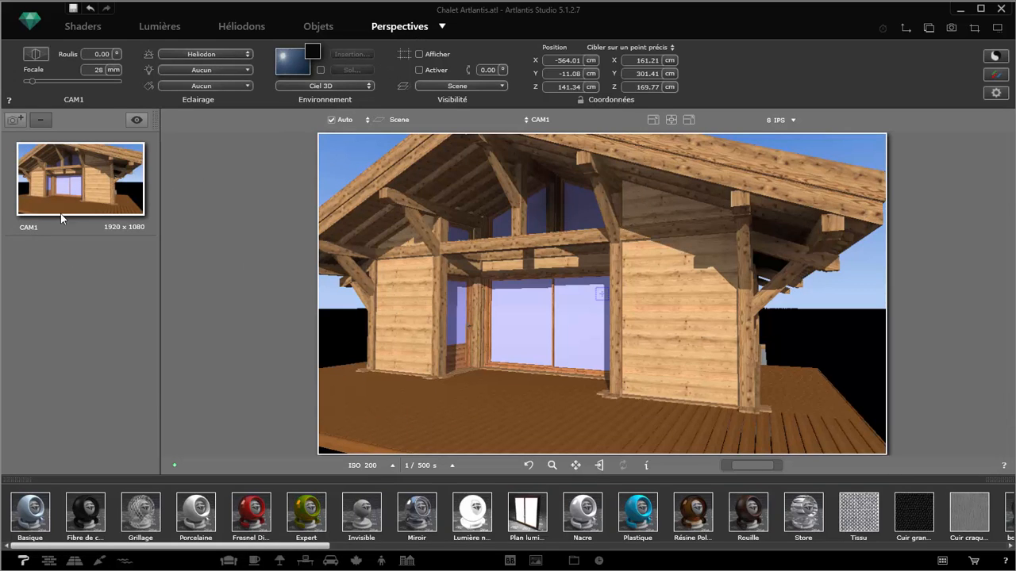
double_click(28, 229)
key(Return)
- Set the heliodon's date to 08/07 and its time to 19:05 for Paris
click(243, 27)
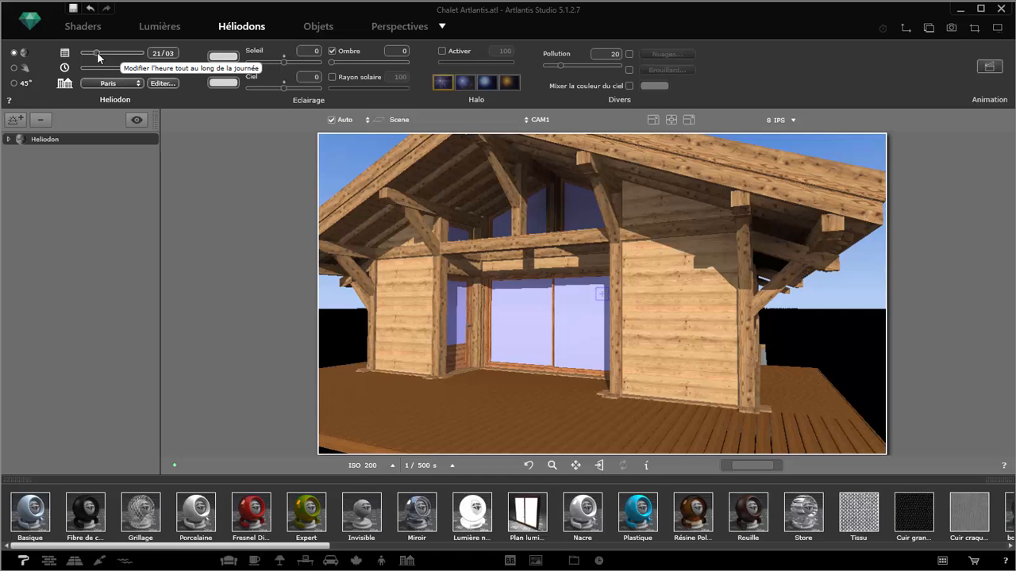
mouse_move(99, 54)
mouse_down()
mouse_move(124, 56)
mouse_move(115, 54)
mouse_up()
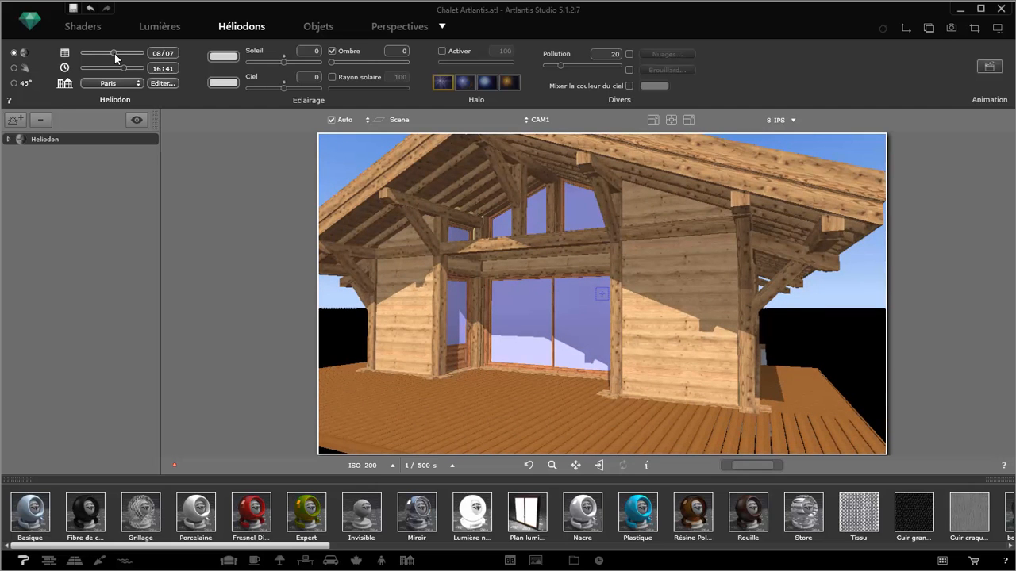
drag(123, 69, 130, 71)
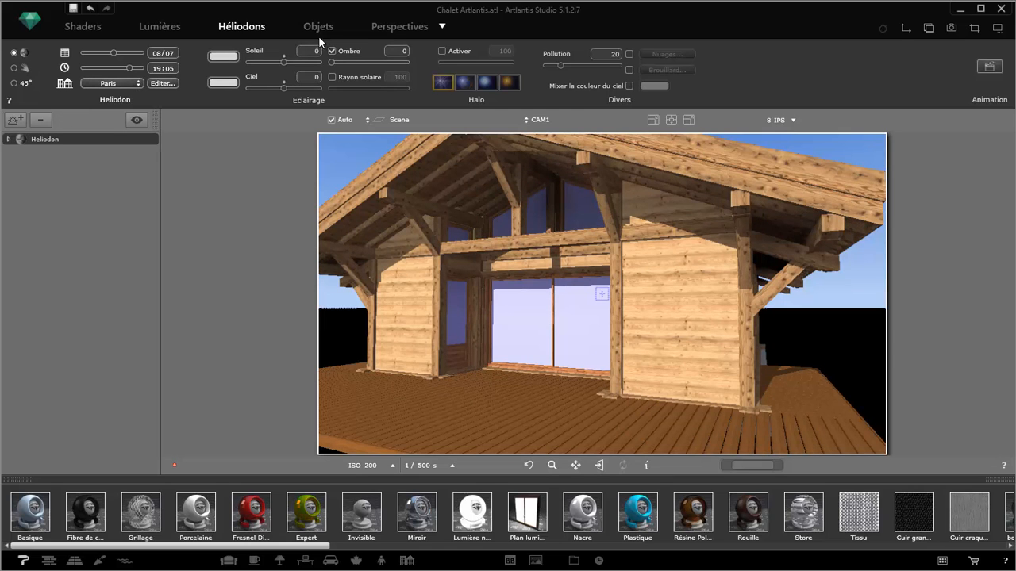
- Rotate the heliodon's north direction slightly clockwise on the compass in the 2D plan view
click(907, 27)
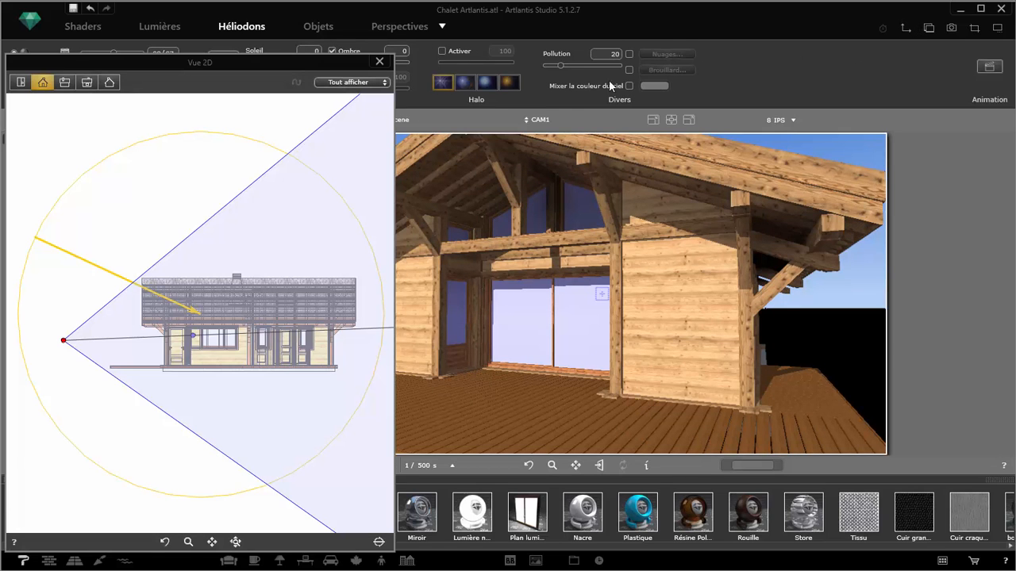
click(20, 82)
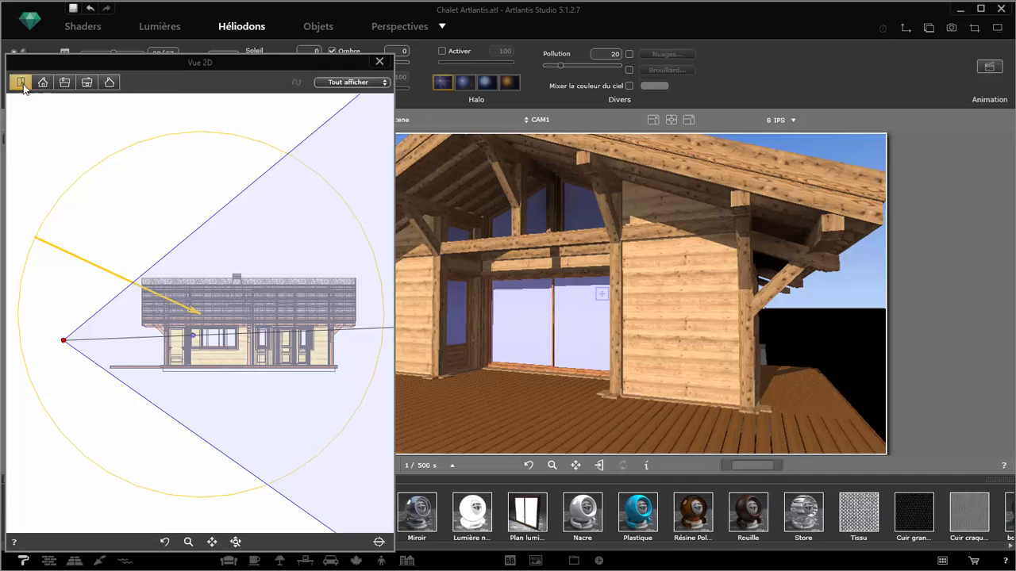
mouse_move(46, 119)
mouse_down()
mouse_move(63, 140)
mouse_move(65, 119)
mouse_move(50, 102)
mouse_up()
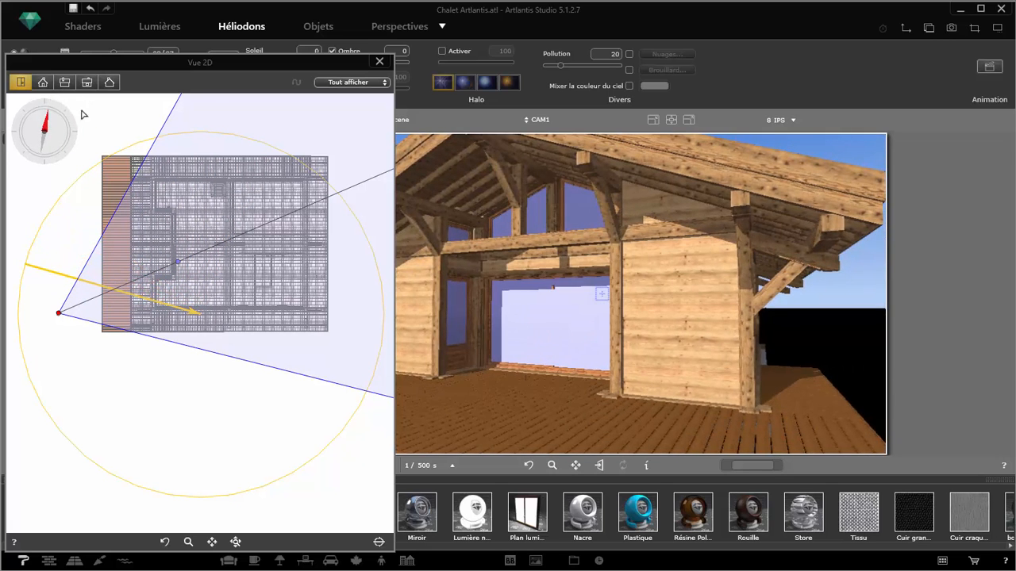
click(380, 61)
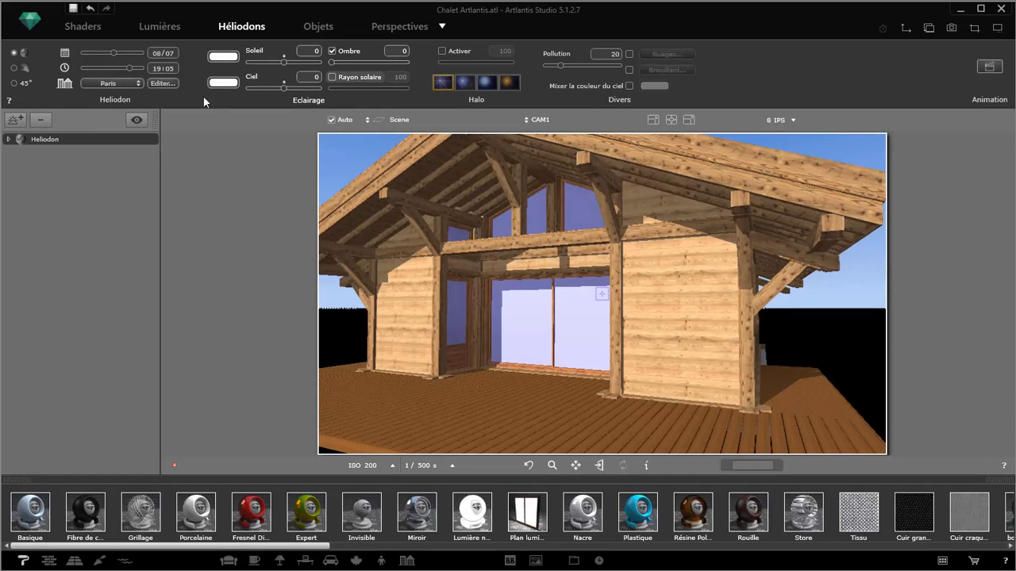
- Switch the heliodon to manual sun positioning with Dessus at 344.25° and Zénith at 32.47°
click(15, 69)
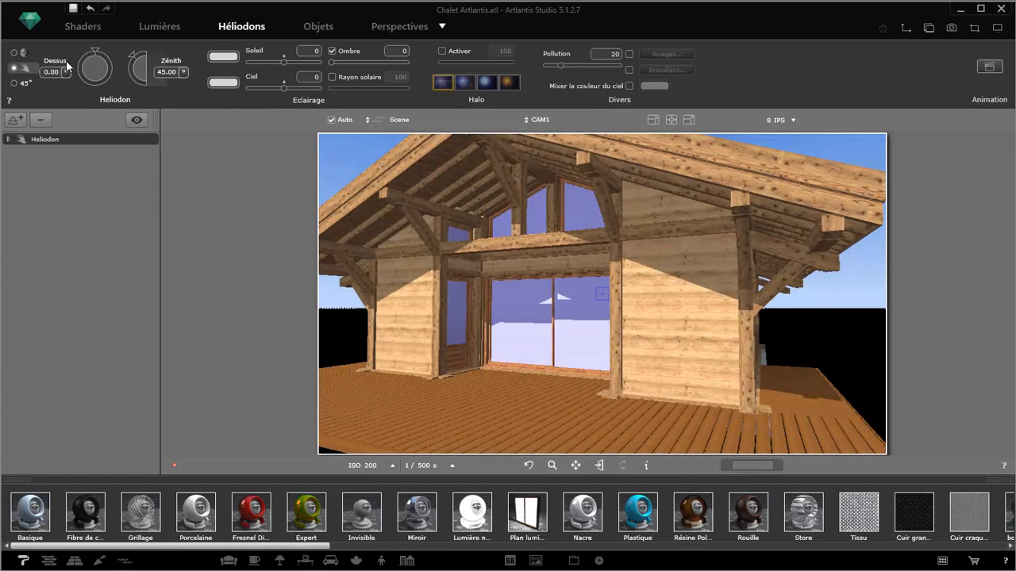
drag(91, 48, 137, 61)
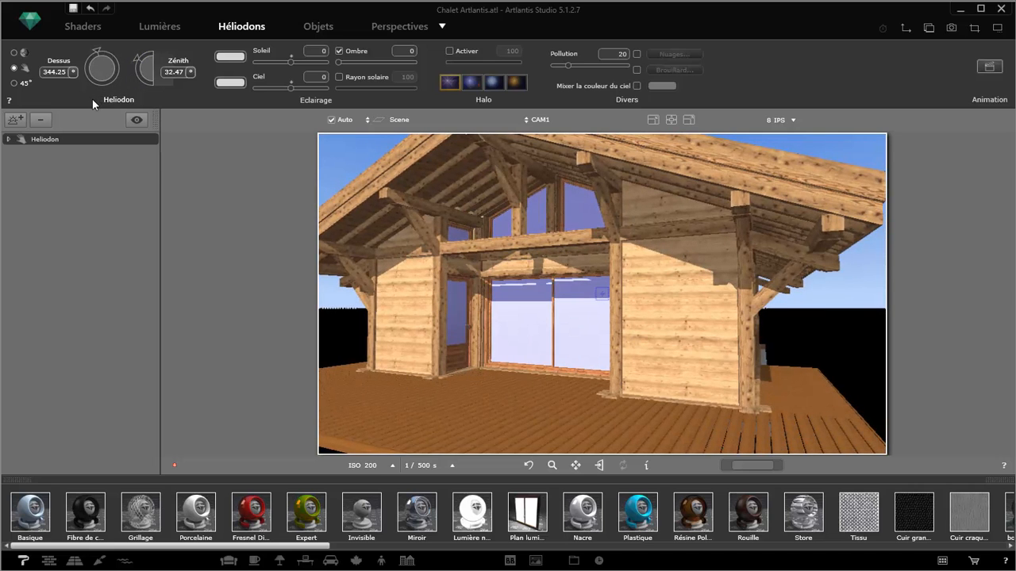
- Turn the heliodon's shadows off and back on to compare the lighting on the facade
click(339, 52)
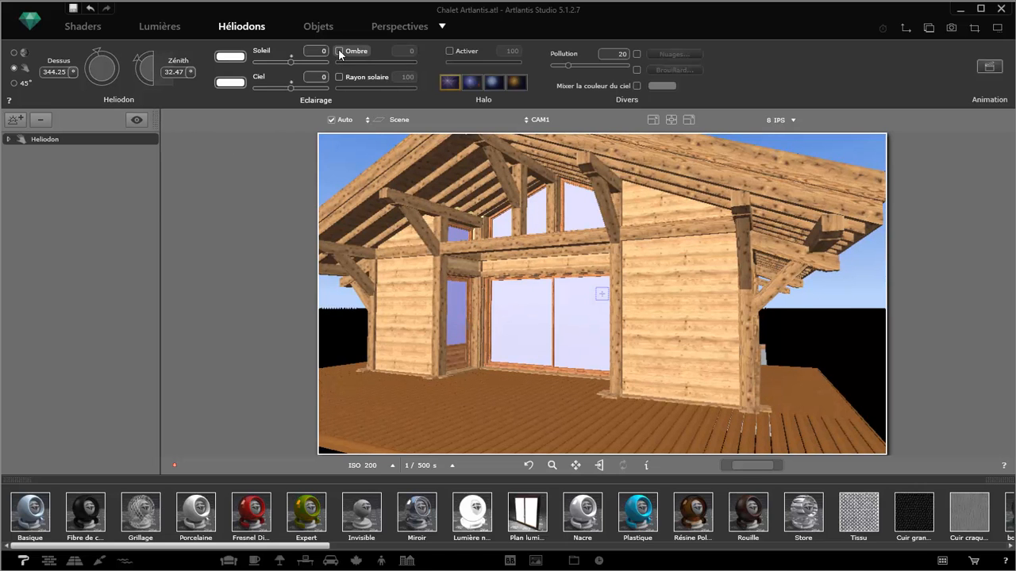
click(340, 52)
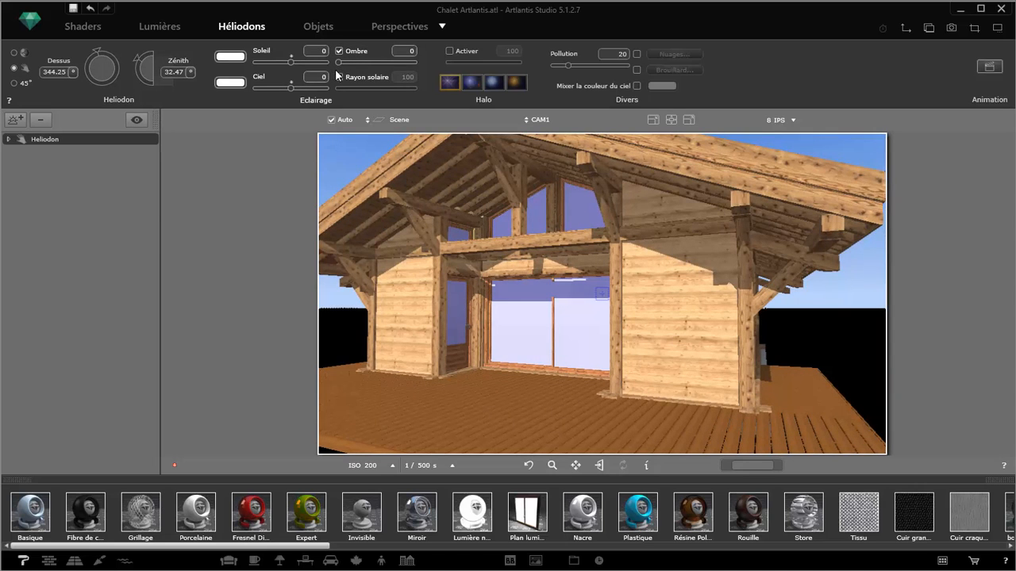
click(448, 83)
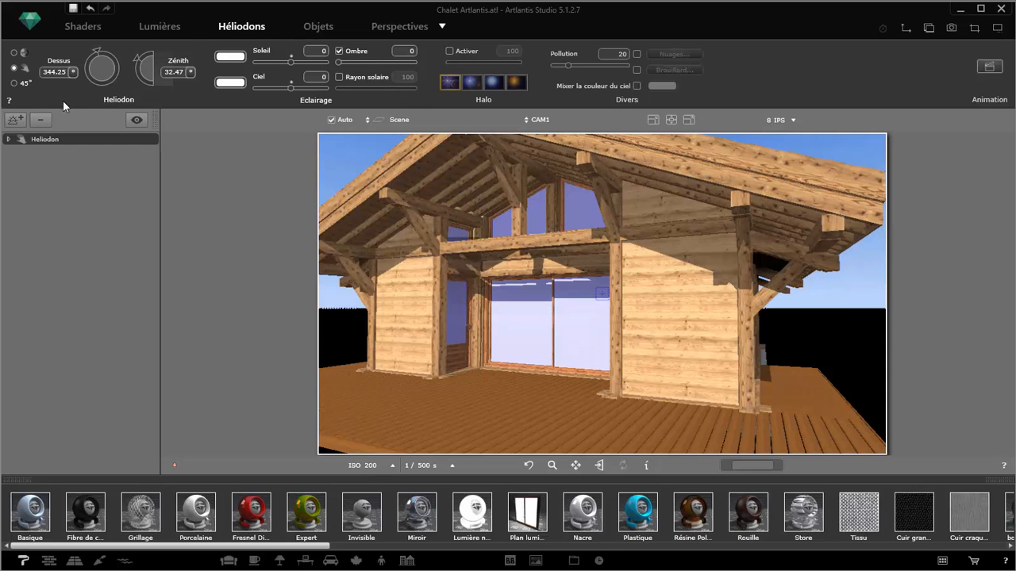
- Duplicate the perspective and move the copy's camera in plan to X -606.51, Y 937.96 cm, targeting X 246.09, Y 475.01 cm
click(389, 25)
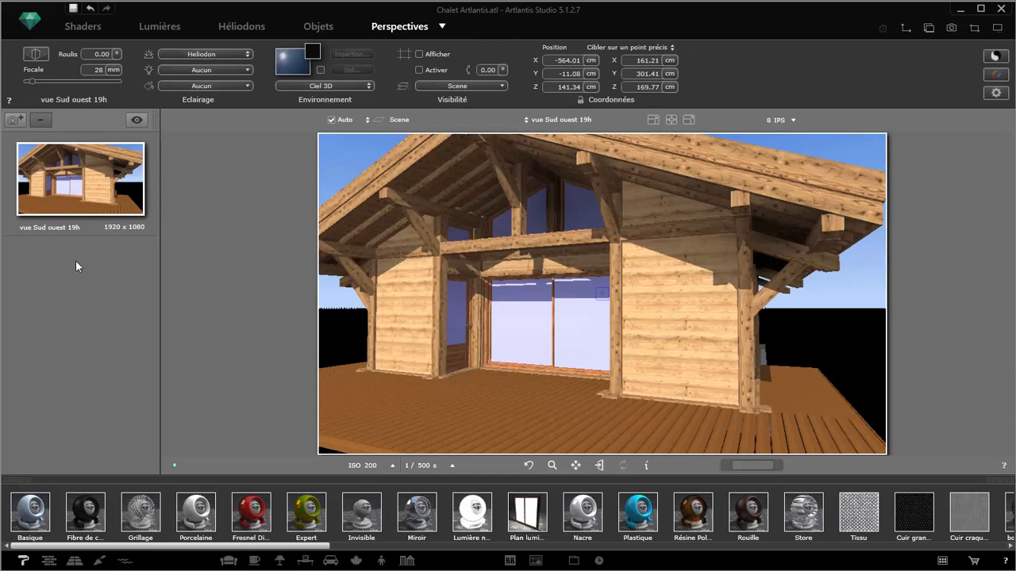
click(15, 120)
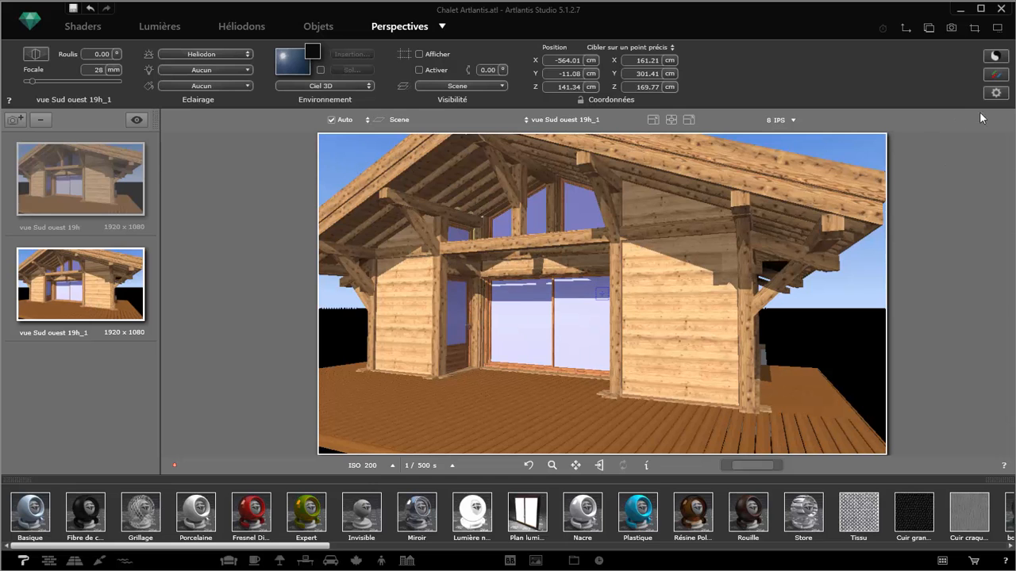
click(905, 28)
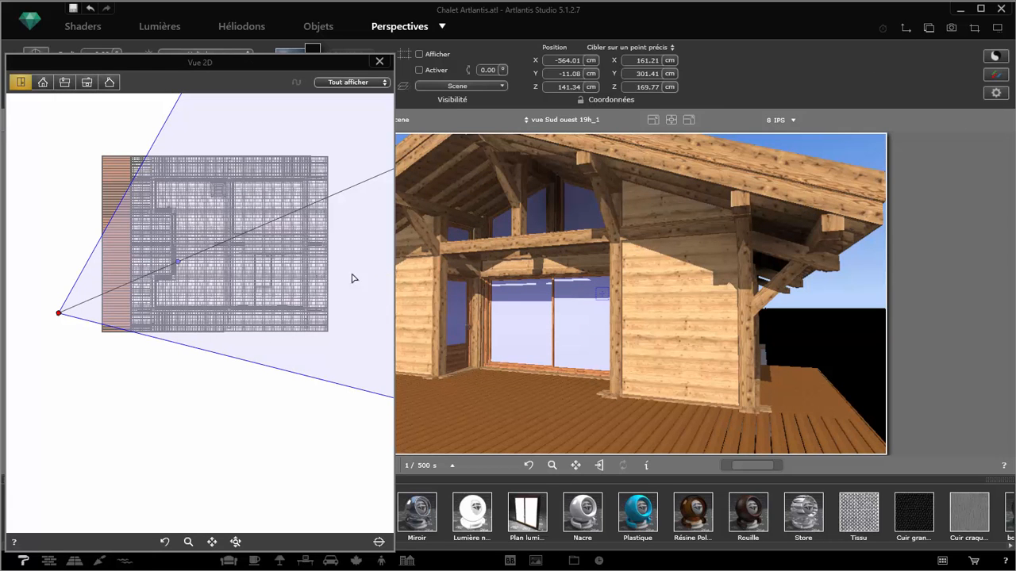
drag(61, 315, 54, 159)
drag(182, 265, 191, 233)
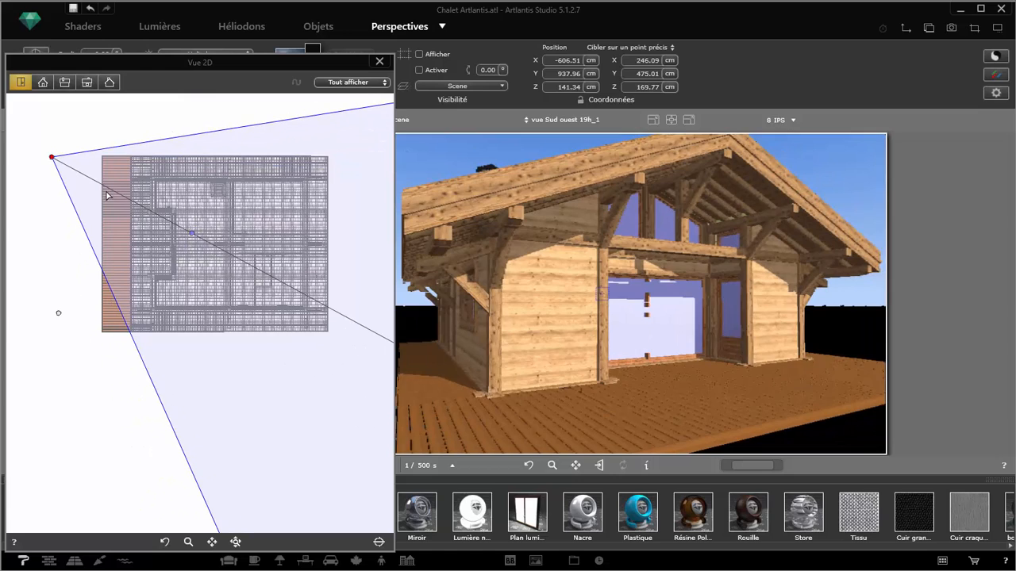
- Adjust the second camera to X -456.05, Y 961.11 cm aimed at X 508.42, Y 363.13 cm, and rename it vue Sud est19h_1
drag(111, 192, 133, 214)
drag(133, 212, 221, 246)
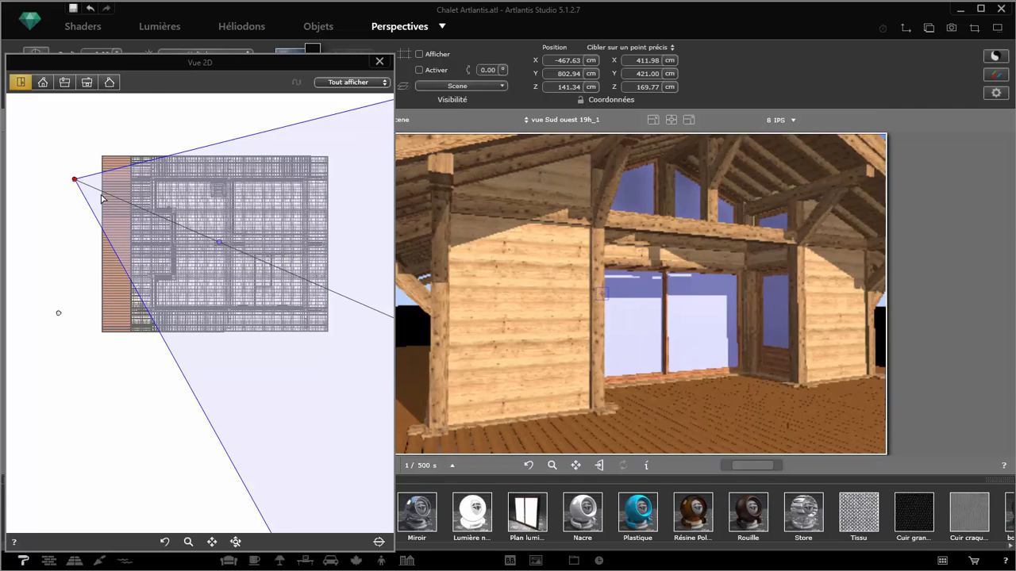
drag(98, 191, 76, 153)
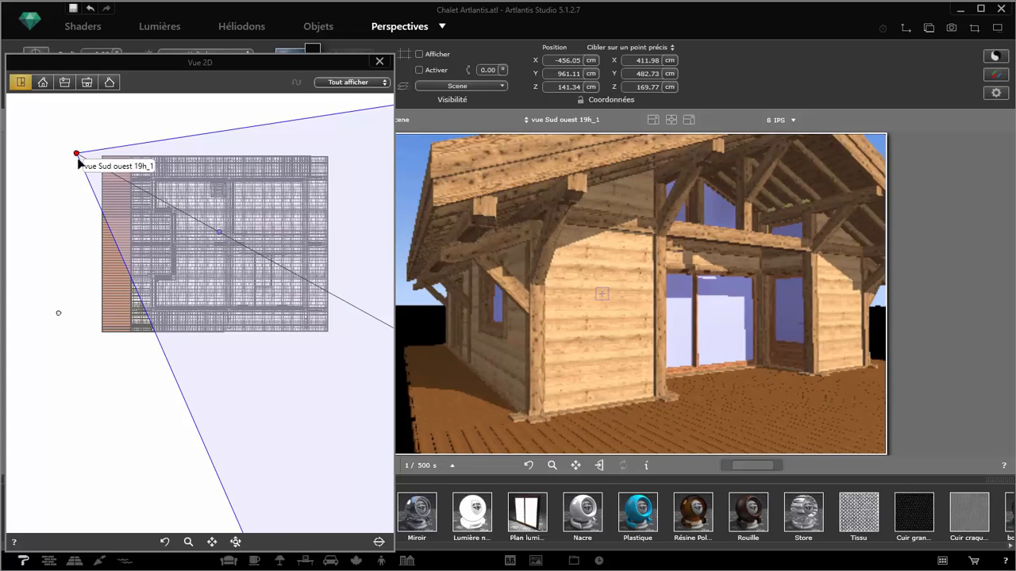
drag(223, 236, 235, 257)
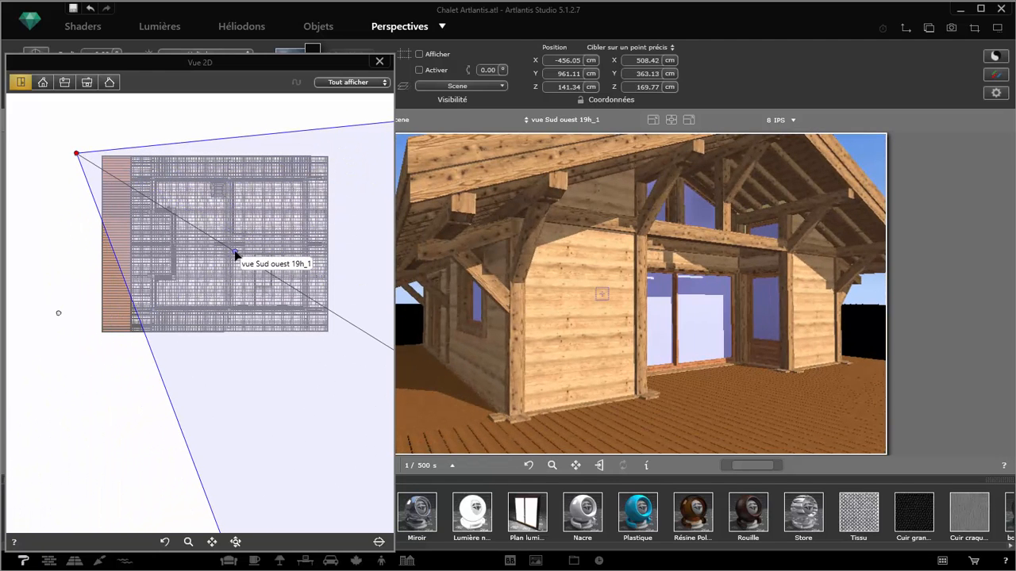
click(379, 63)
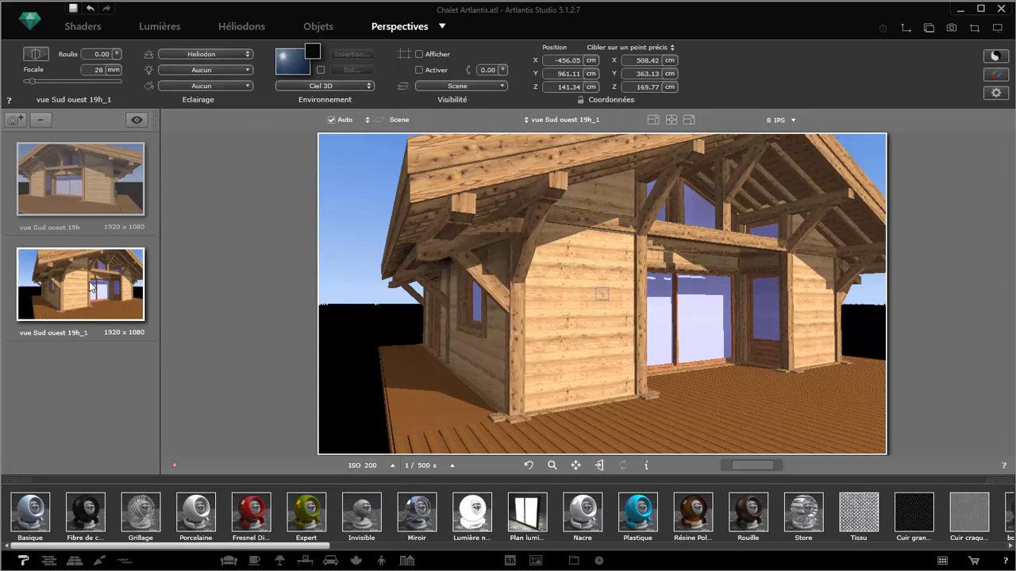
double_click(79, 334)
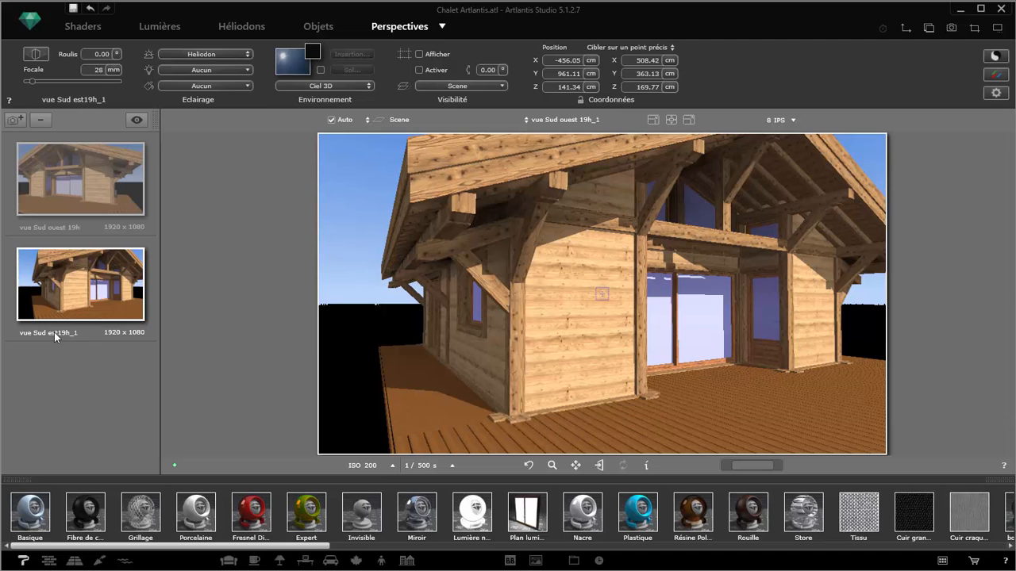
- Enable the infinite ground for the vue Sud est19h_1 perspective and cover it with the Pelouse 002 grass shader
click(321, 70)
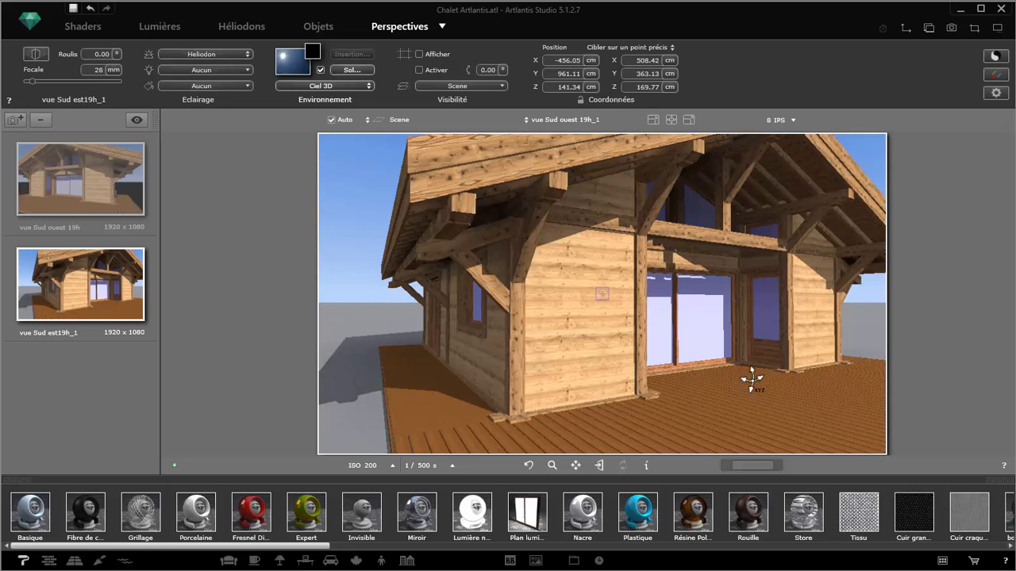
click(124, 561)
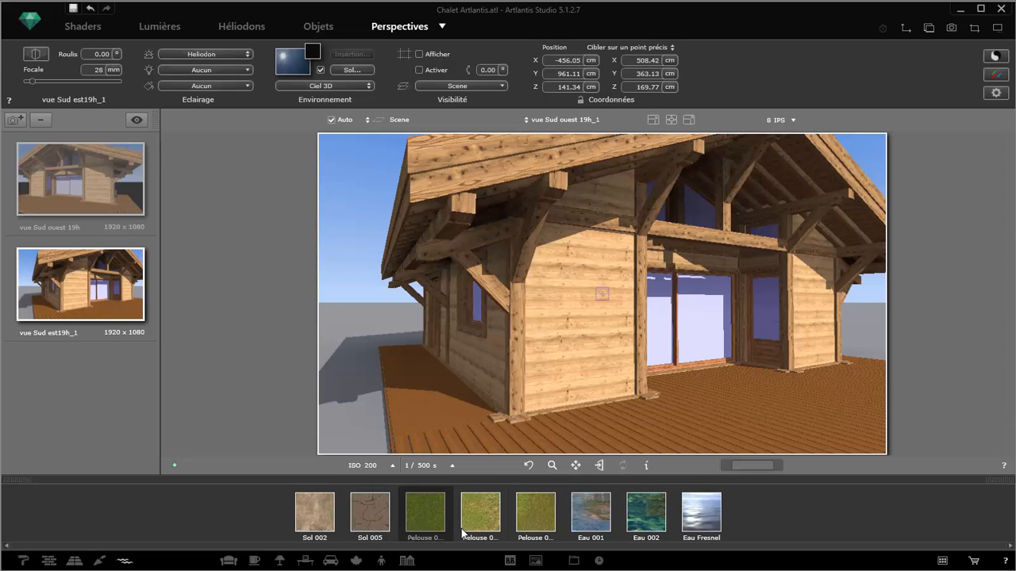
drag(488, 518, 357, 422)
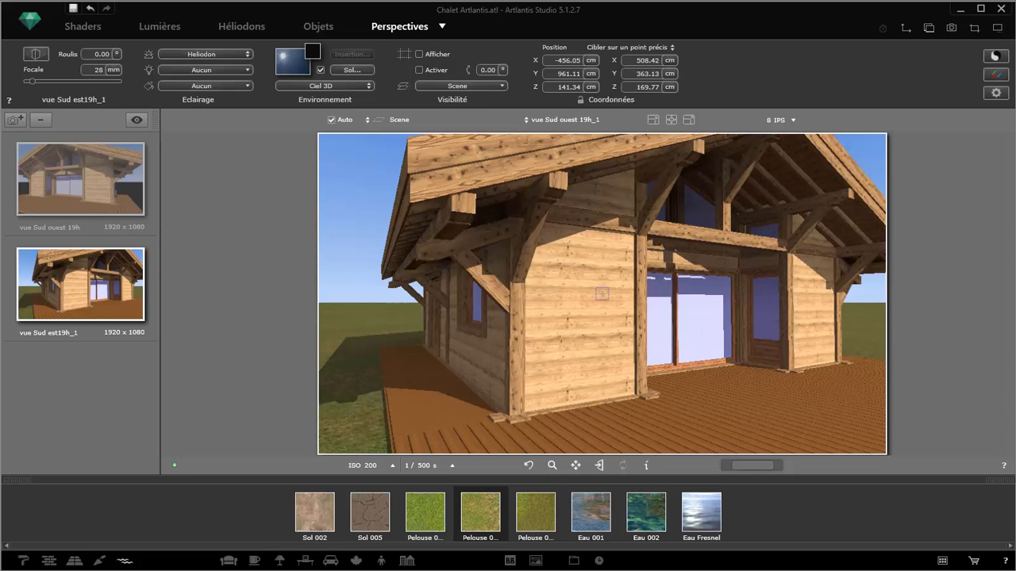
- Apply the Vitrage Fresnel glass shader to the chalet's window panes
click(26, 561)
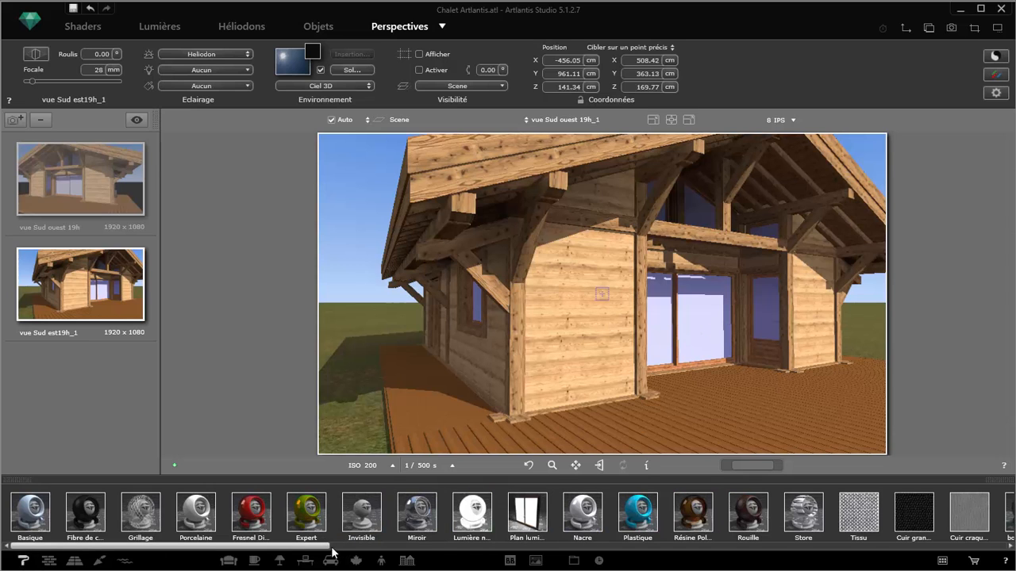
drag(317, 548, 415, 558)
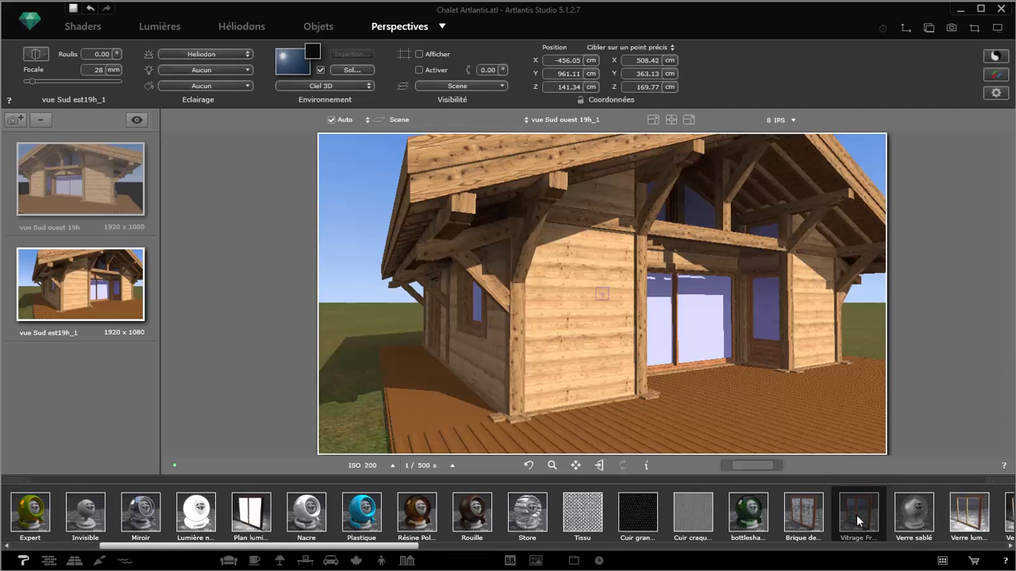
drag(857, 521, 709, 311)
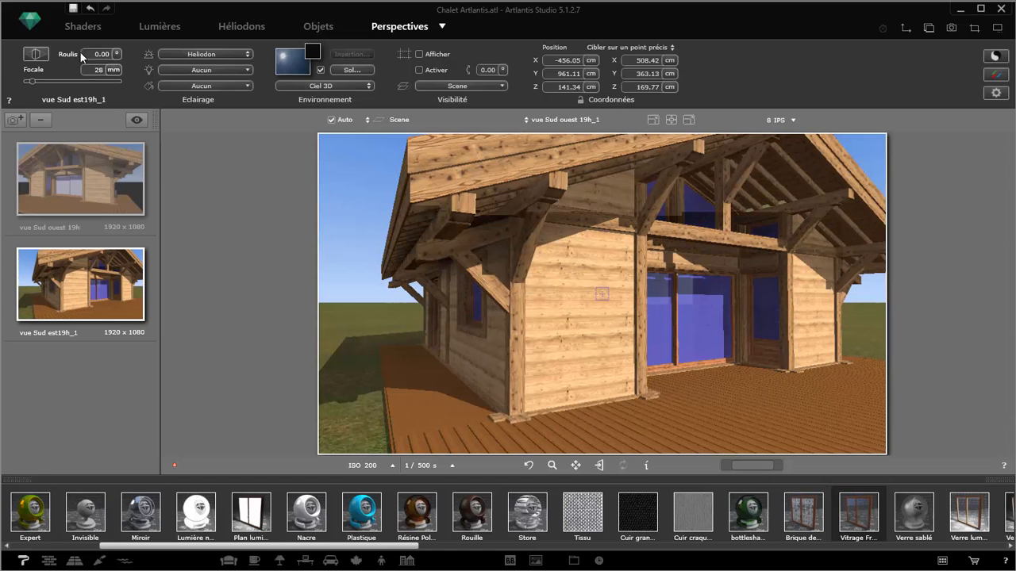
- Delete the cwdbimg_102.jpg texture layered on the Vitrage Fresnel material
click(79, 26)
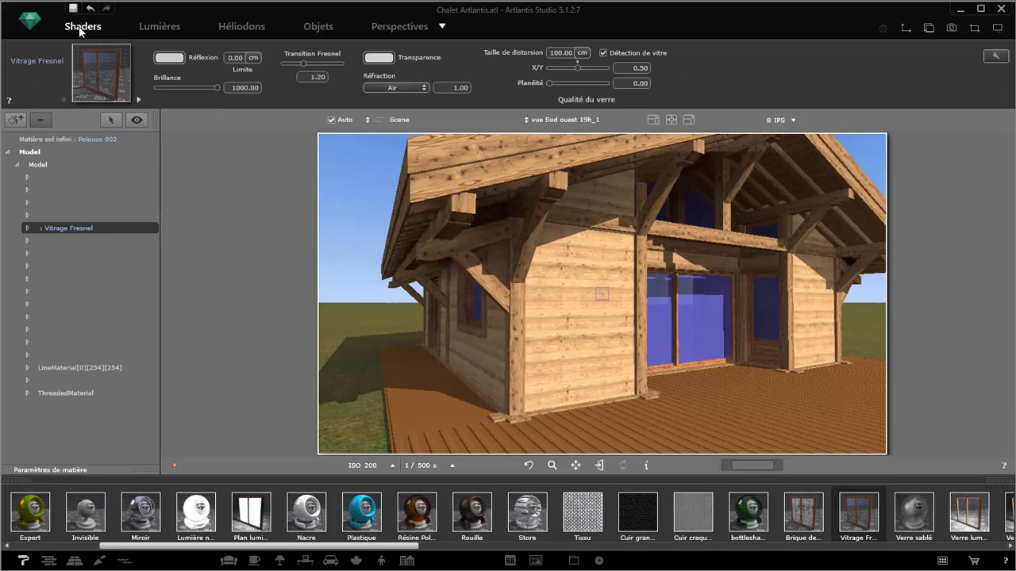
click(26, 227)
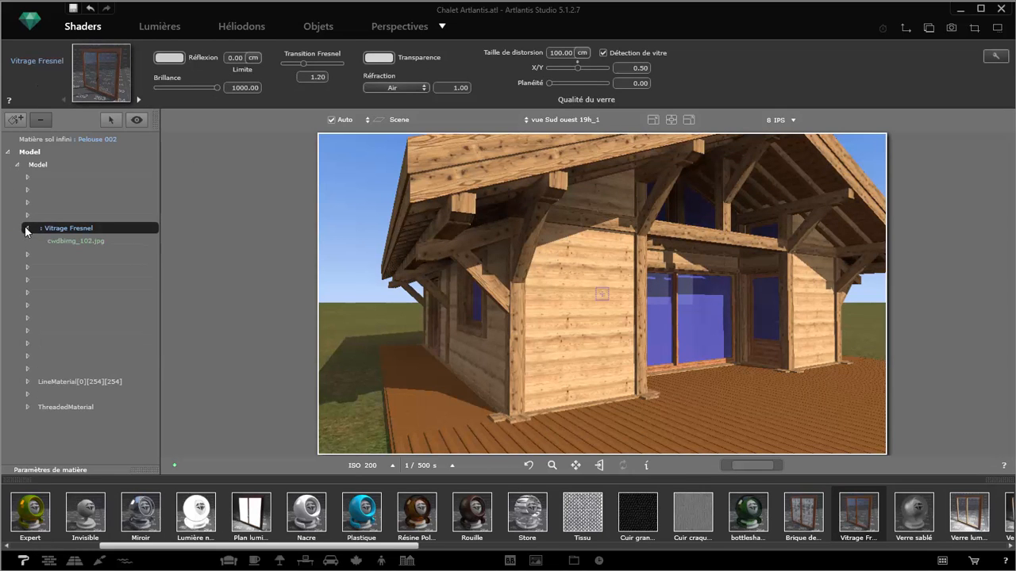
right_click(67, 240)
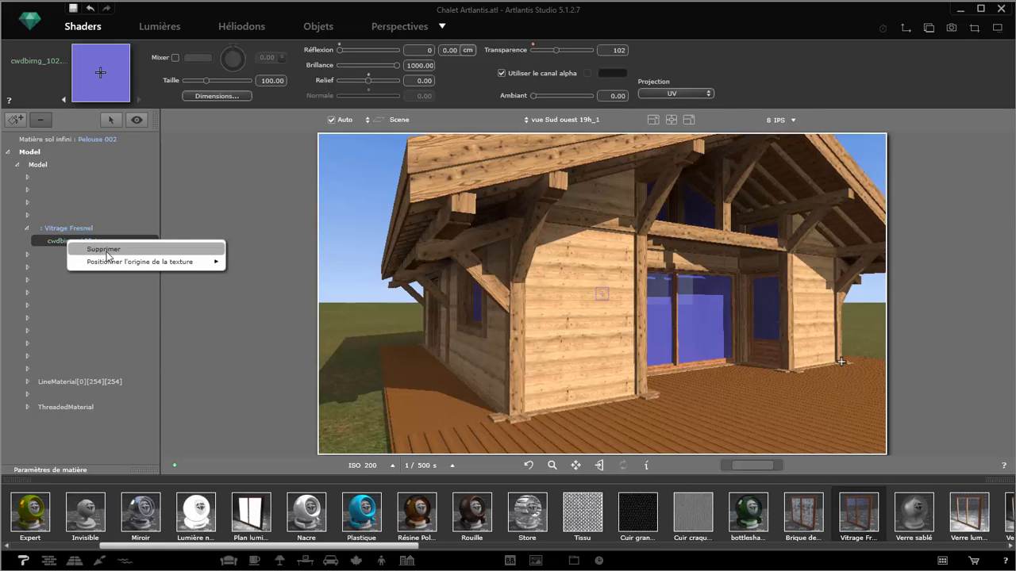
click(104, 249)
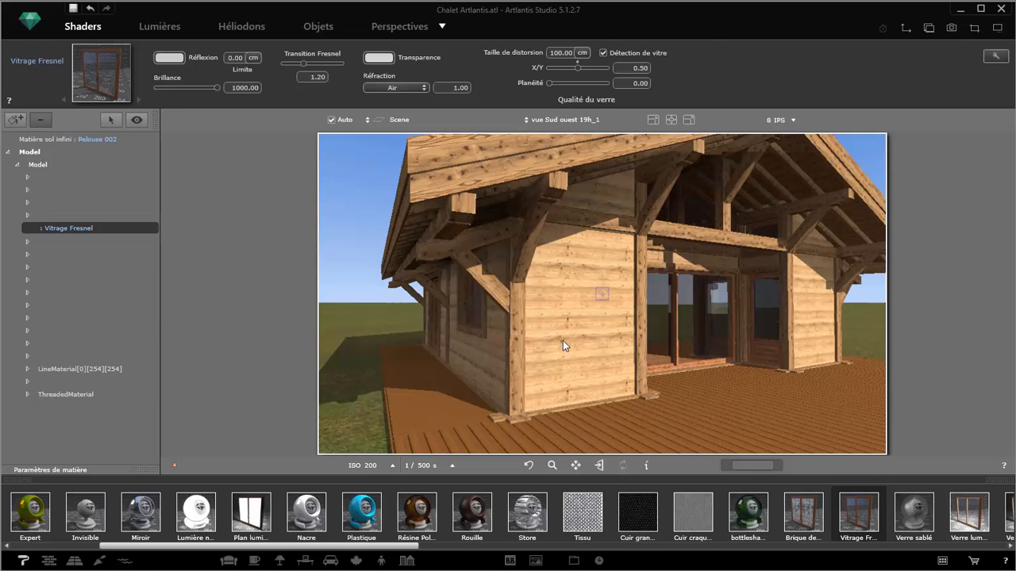
- Raise the second camera's target in the elevation view to about Y 369.12, Z 222.08 cm
click(904, 28)
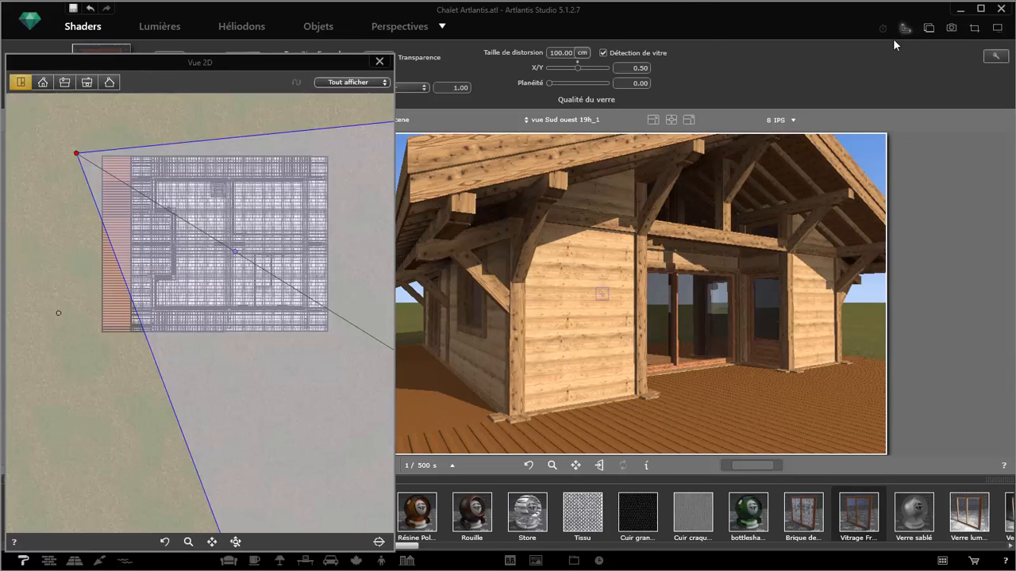
click(62, 82)
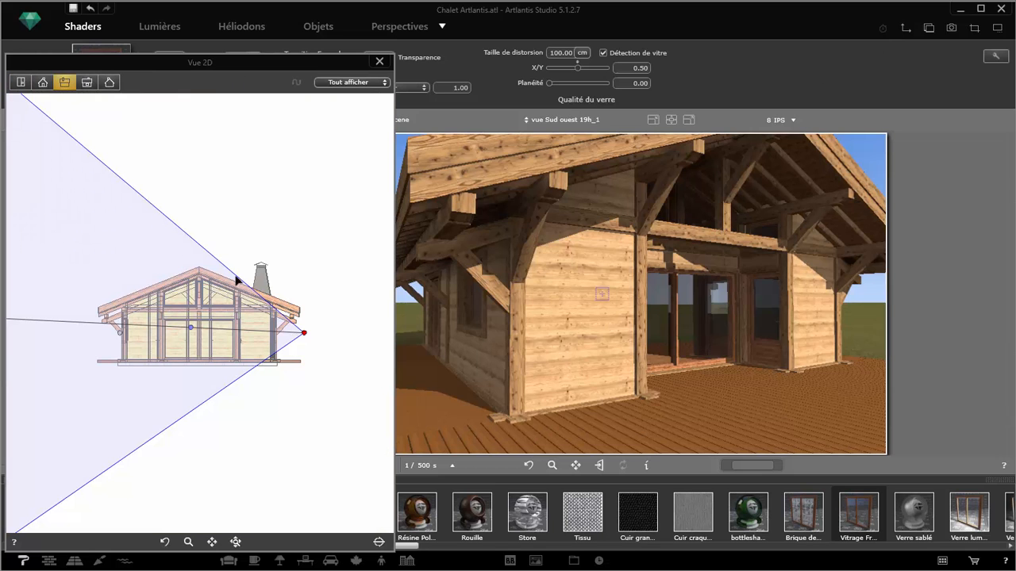
drag(191, 327, 193, 320)
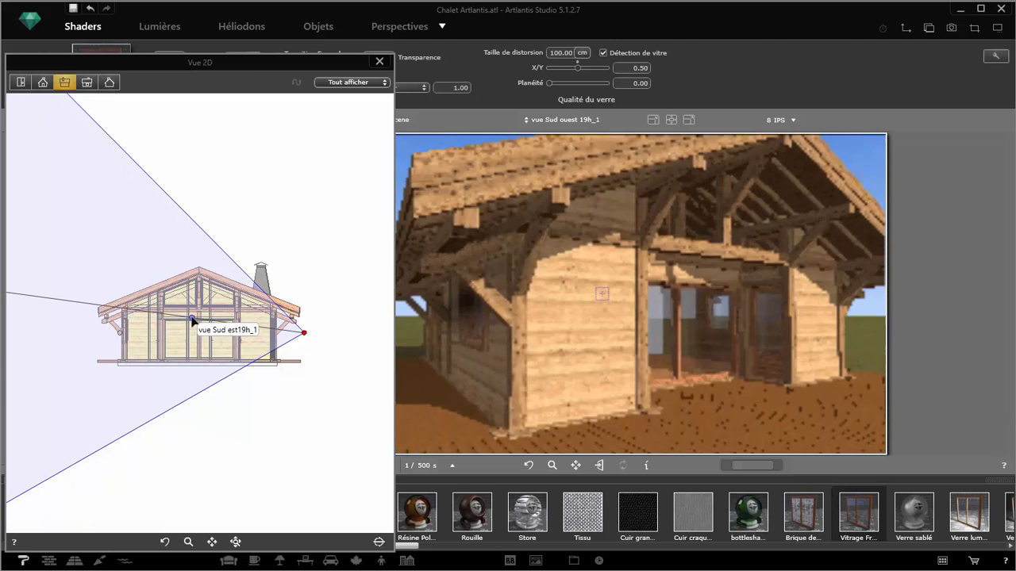
click(379, 61)
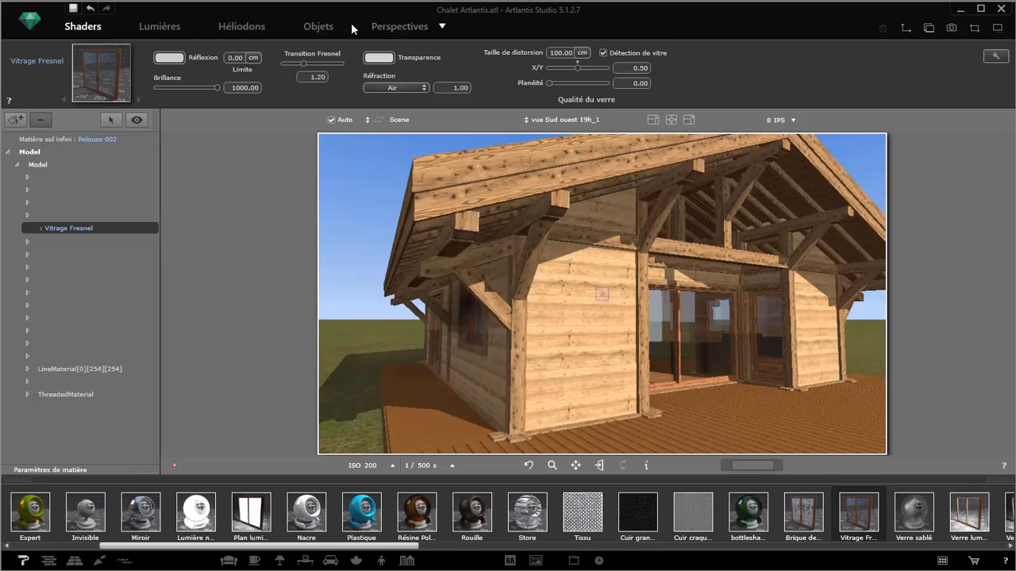
click(396, 27)
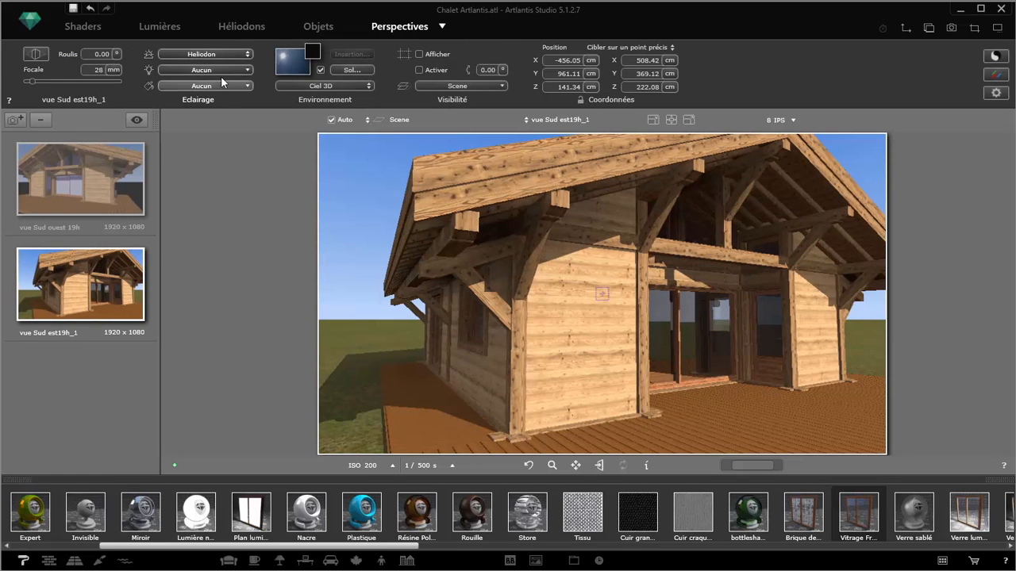
- Insert the Homme-C0016 figure from the people library on the terrace in front of the glazed doors
click(319, 27)
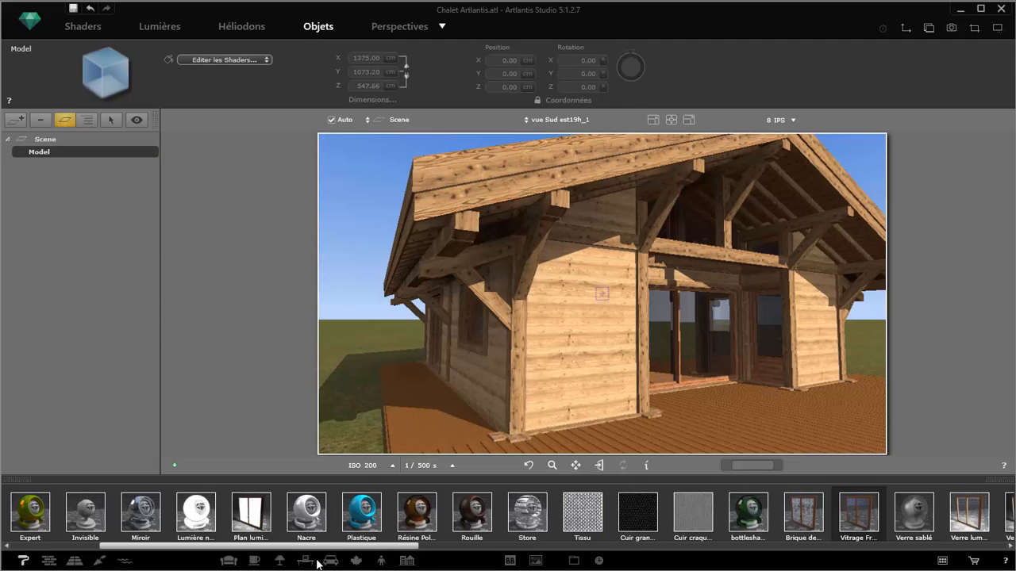
click(357, 561)
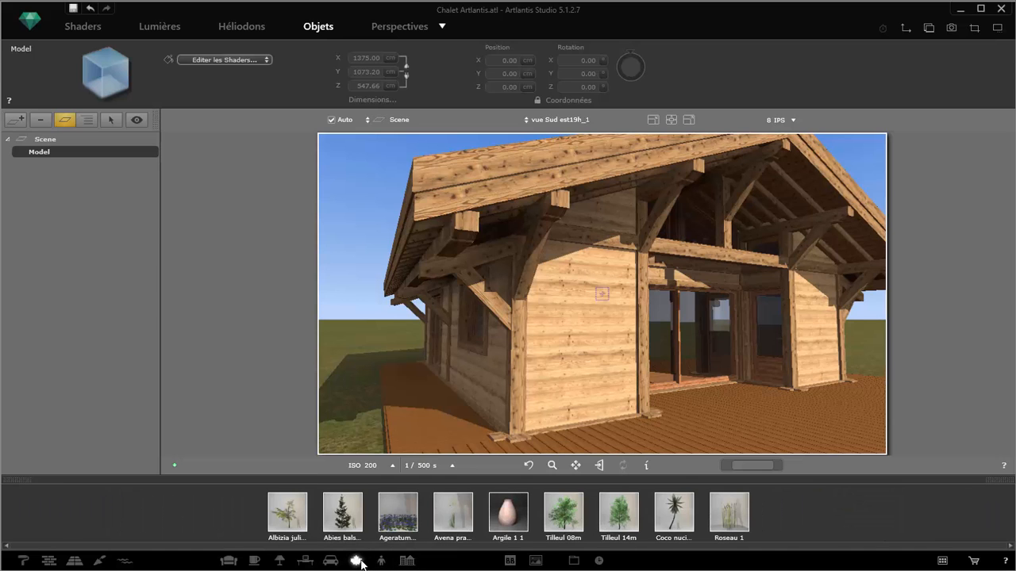
click(380, 562)
click(406, 562)
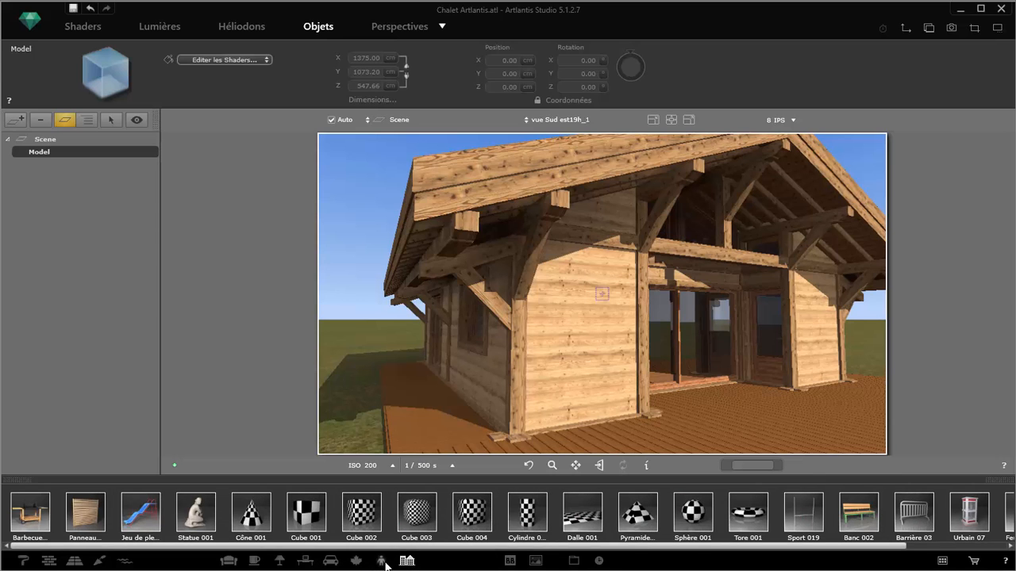
click(382, 562)
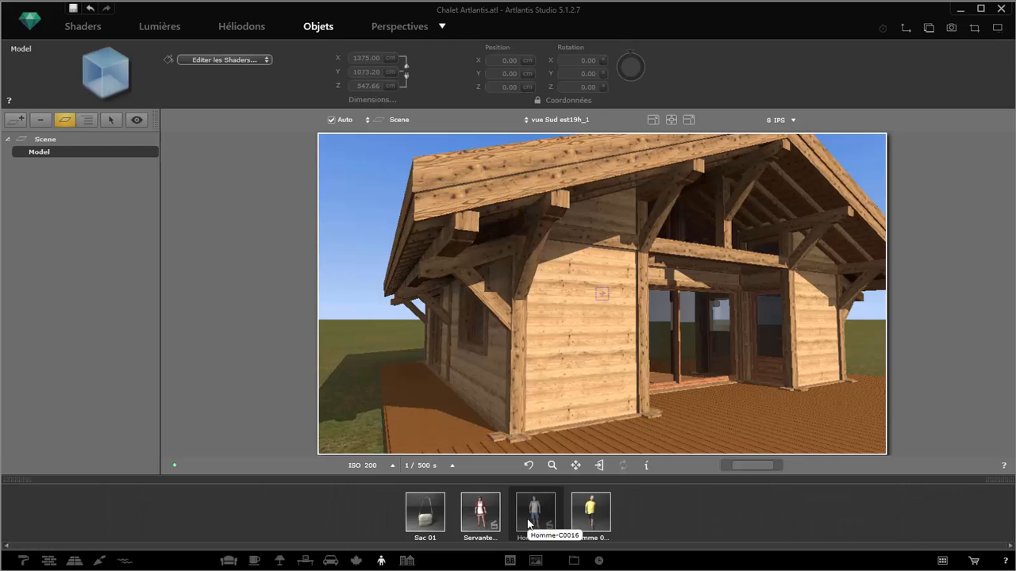
drag(533, 522, 718, 398)
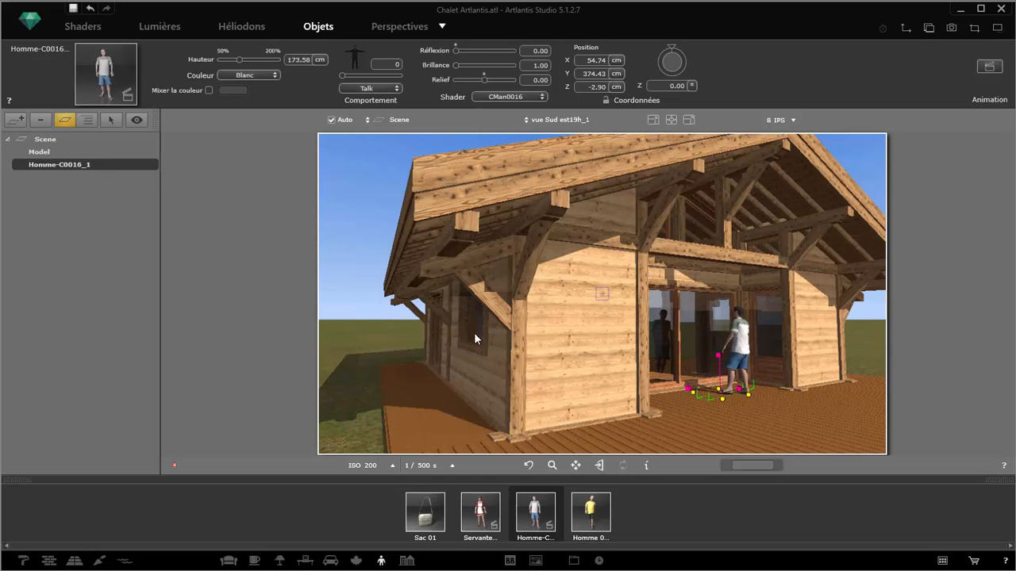
- Show the man in the 2D top view and turn on the section cut to hide the roof
click(905, 28)
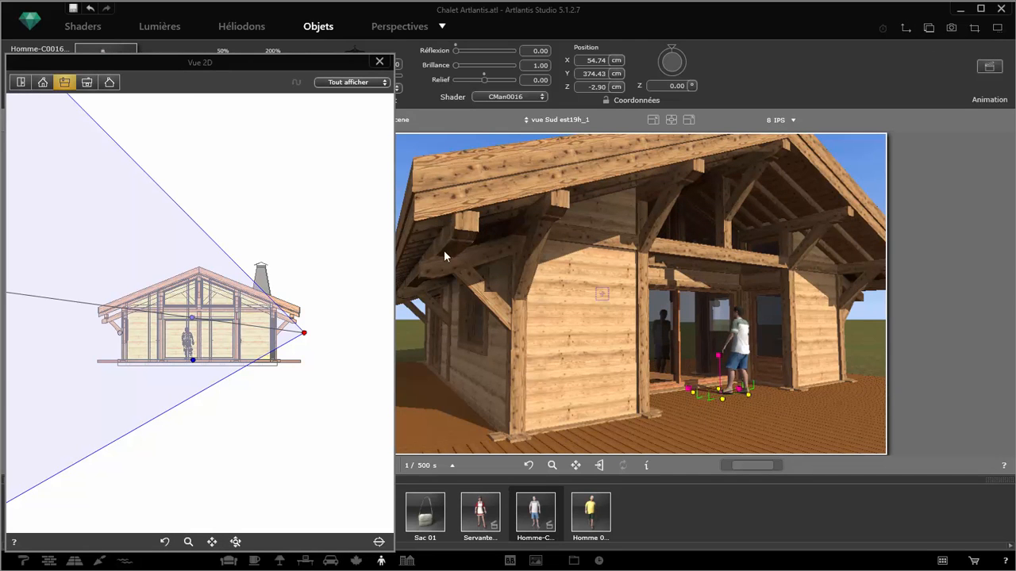
scroll(195, 344, up, 3)
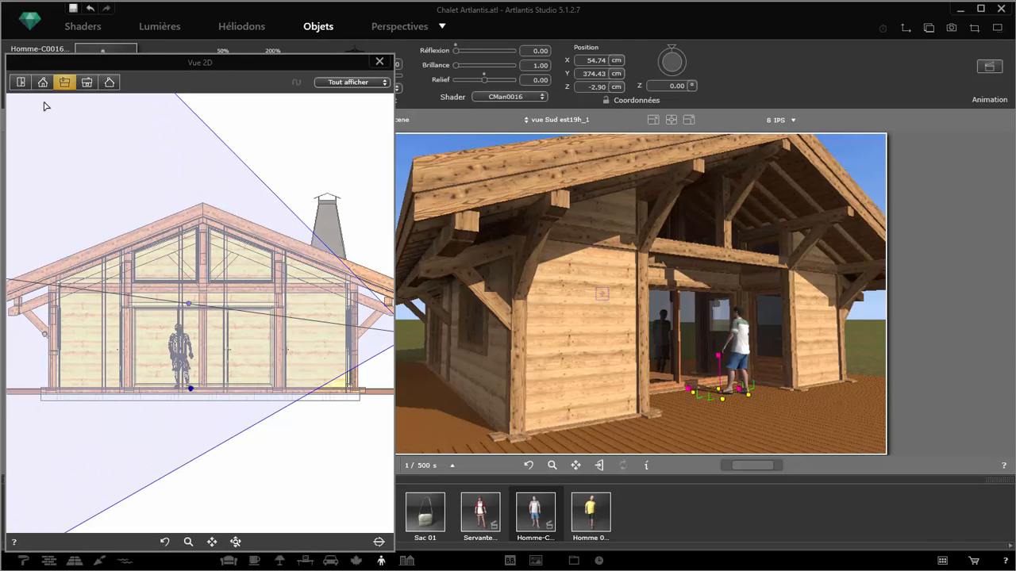
click(20, 83)
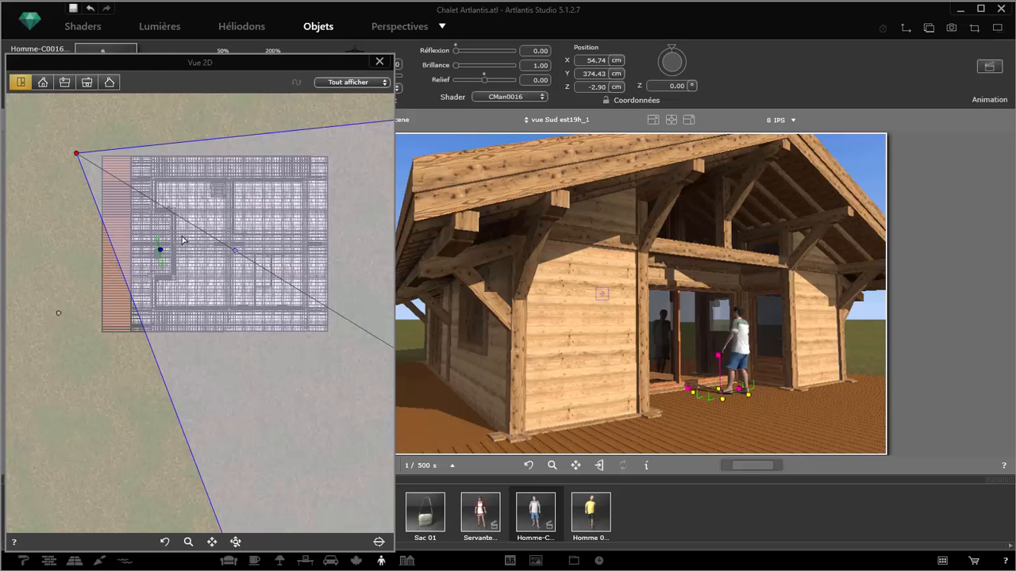
scroll(183, 240, up, 3)
scroll(129, 277, up, 3)
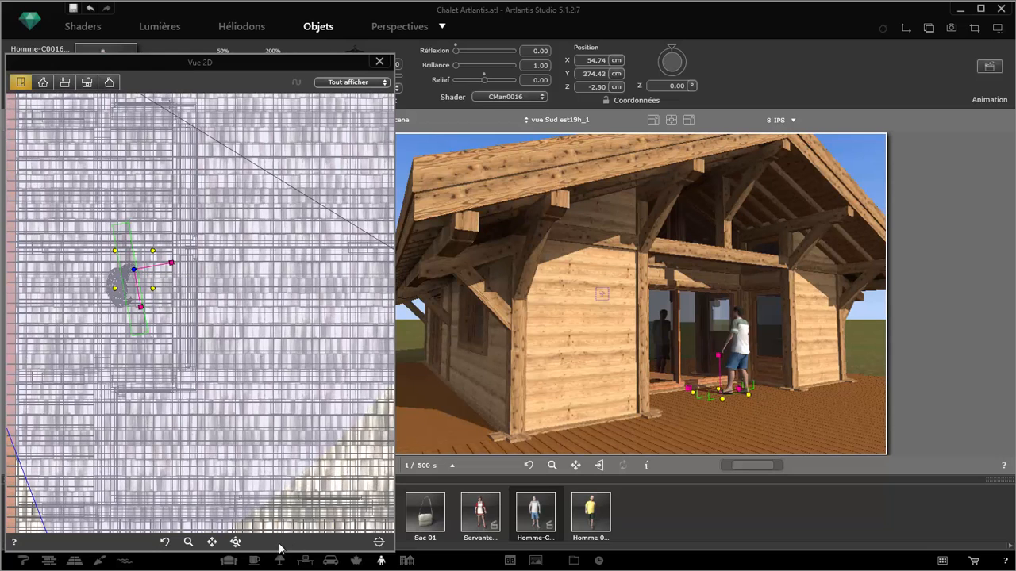
click(379, 543)
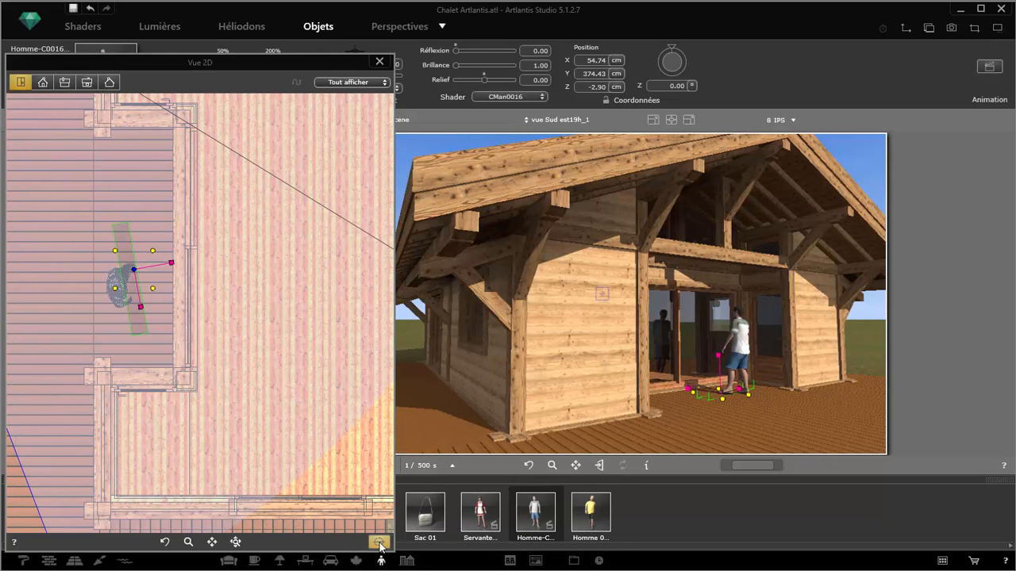
- Rotate the man in plan to about -214.74° and move him to about X -24.35, Y 302.10 cm on the terrace
scroll(238, 294, down, 3)
scroll(188, 225, up, 3)
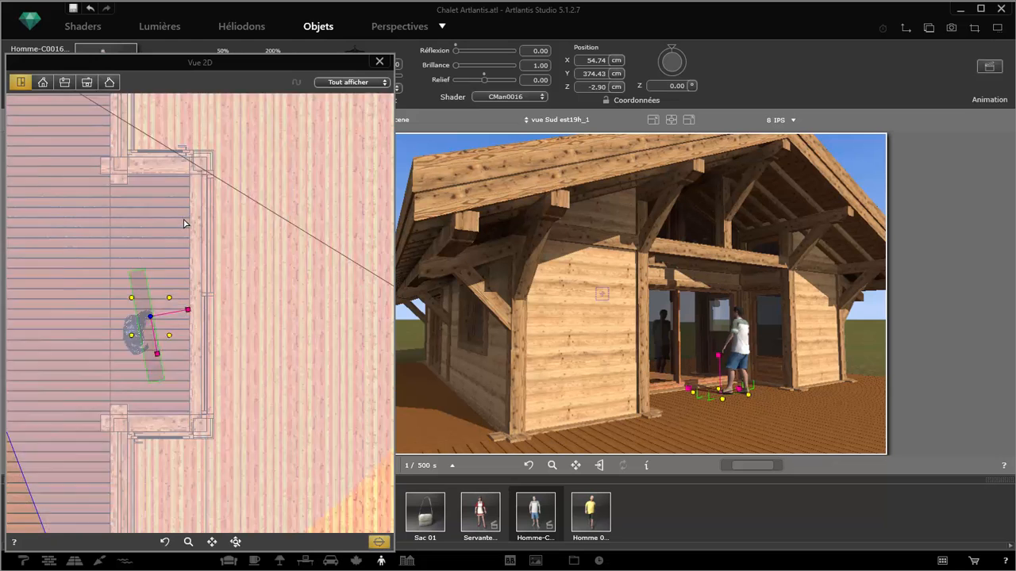
scroll(179, 254, down, 2)
scroll(170, 273, up, 2)
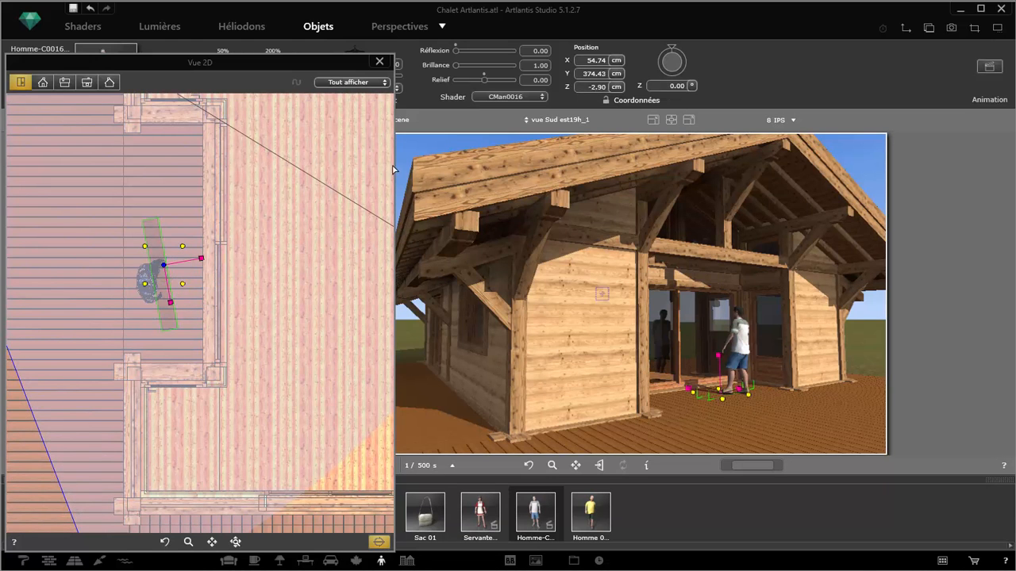
mouse_move(170, 304)
mouse_down()
mouse_move(186, 296)
mouse_move(170, 302)
mouse_move(167, 318)
mouse_up()
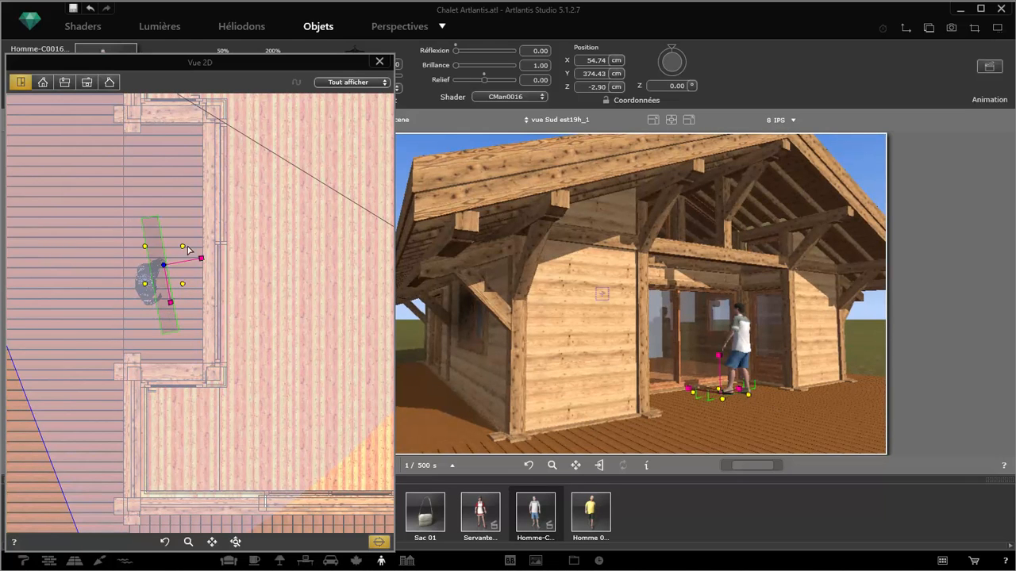
drag(171, 246, 155, 320)
drag(163, 265, 108, 317)
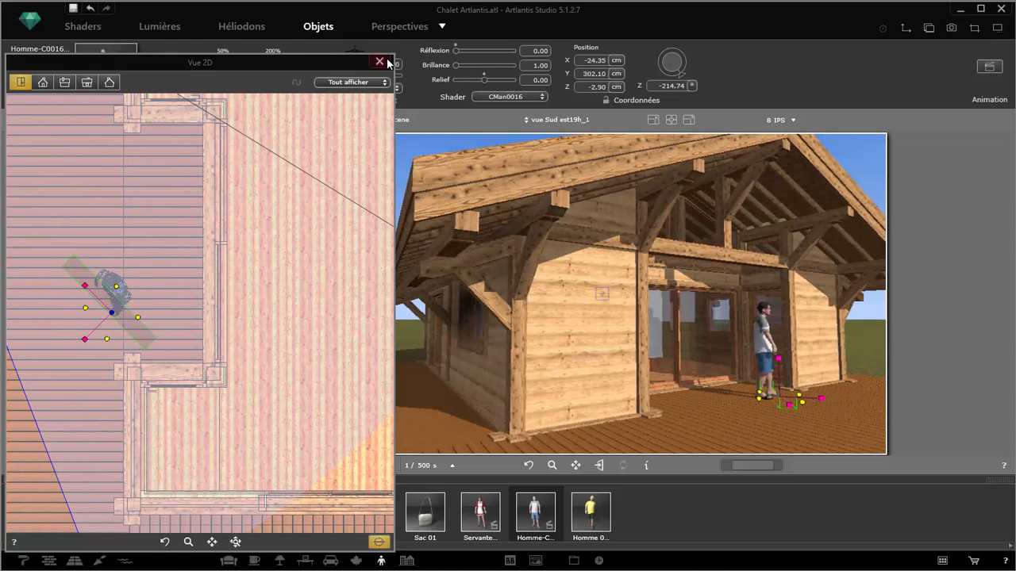
- Browse the object library's exterior, vehicle, furniture, accessory, lighting, office, plant and people categories for items to place
click(407, 561)
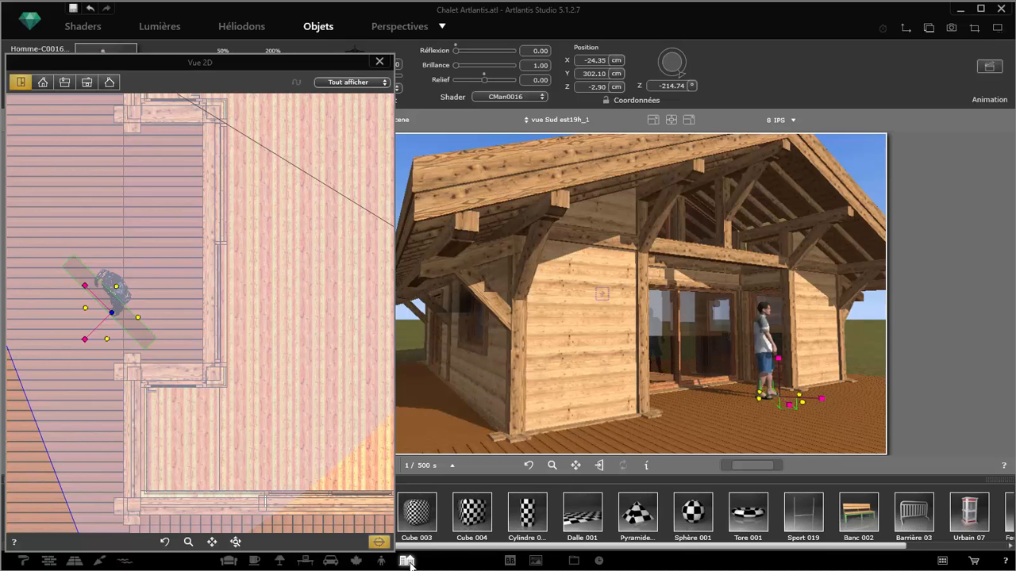
scroll(788, 548, down, 2)
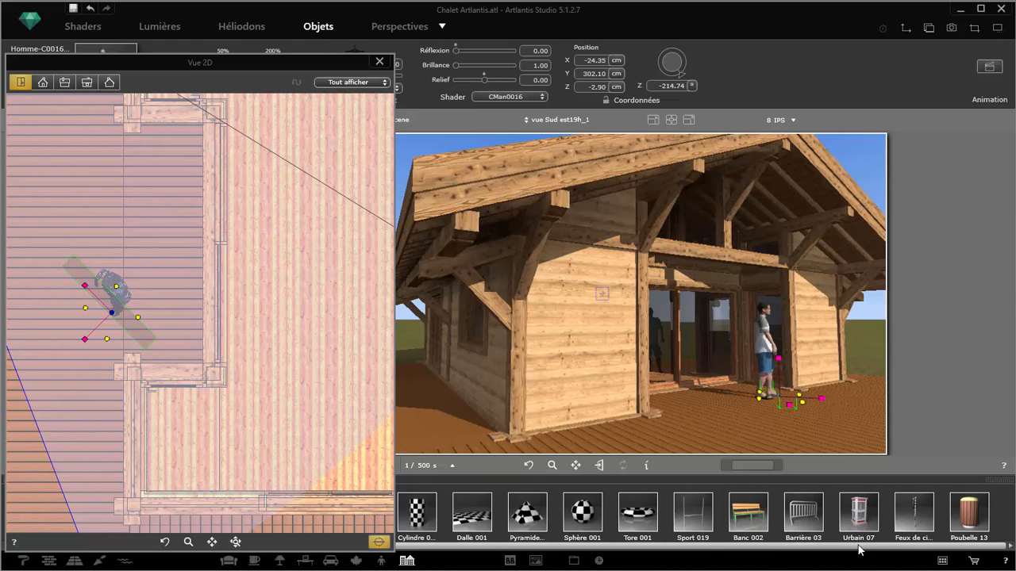
scroll(772, 553, up, 2)
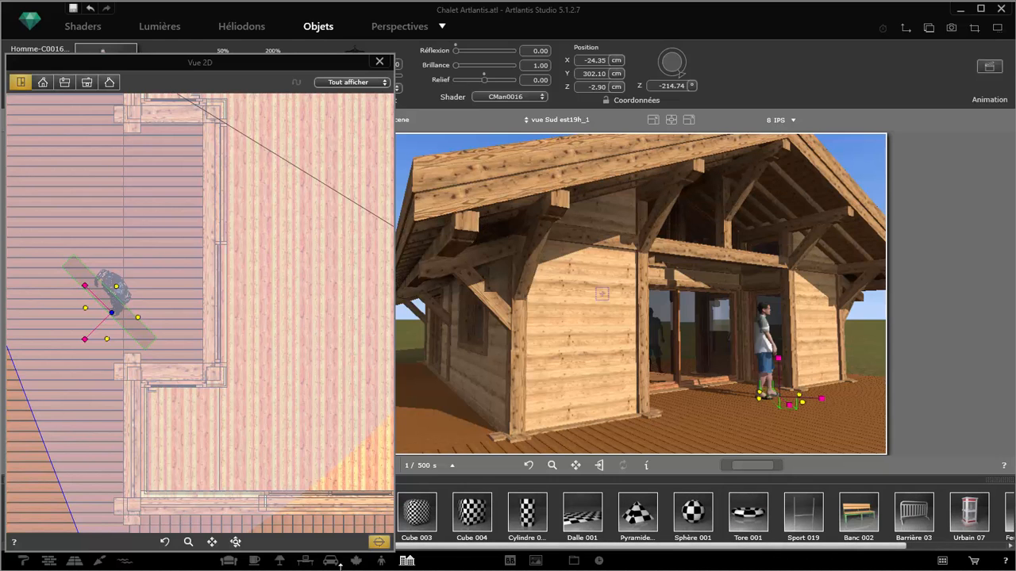
click(331, 561)
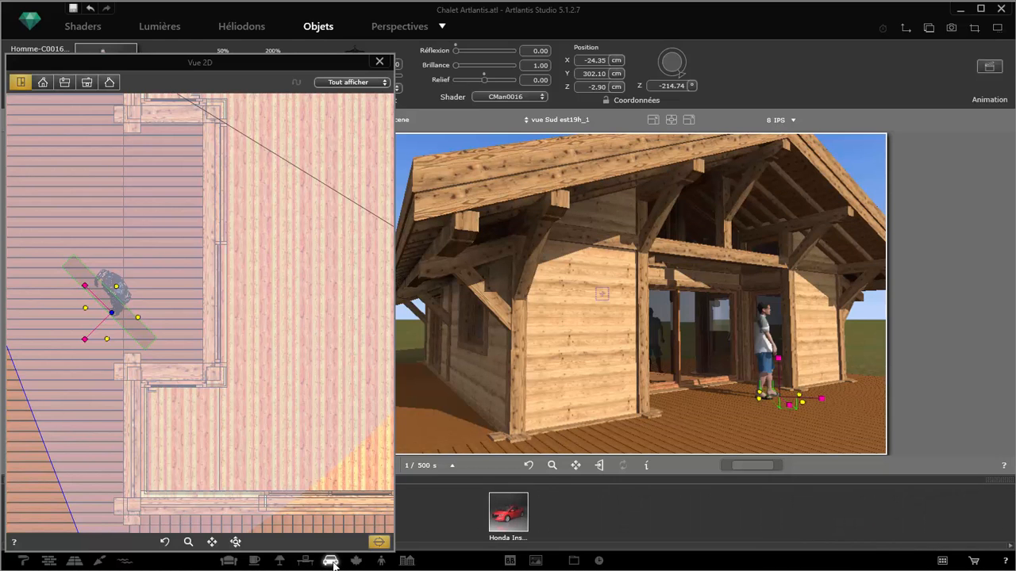
click(231, 562)
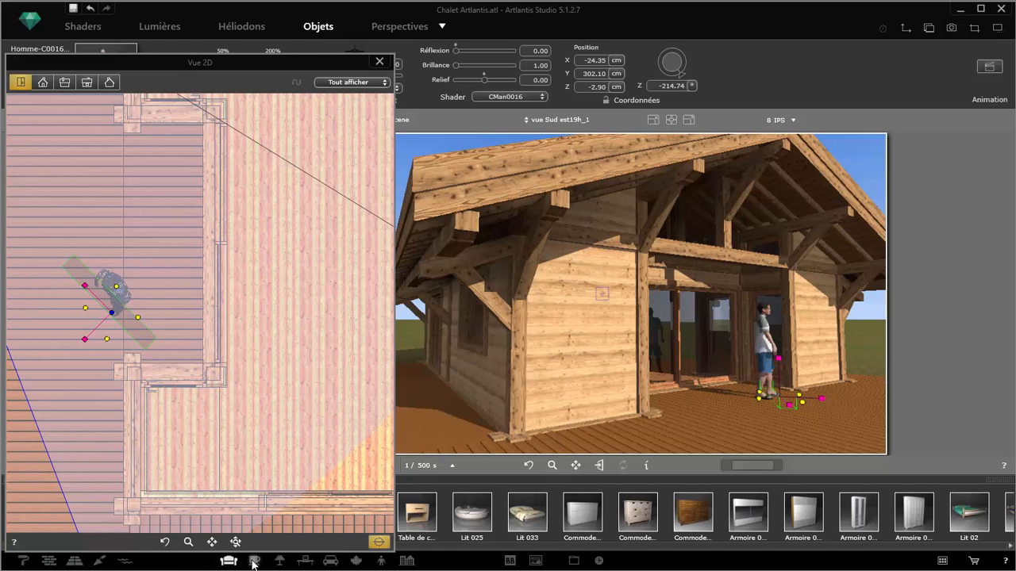
click(254, 561)
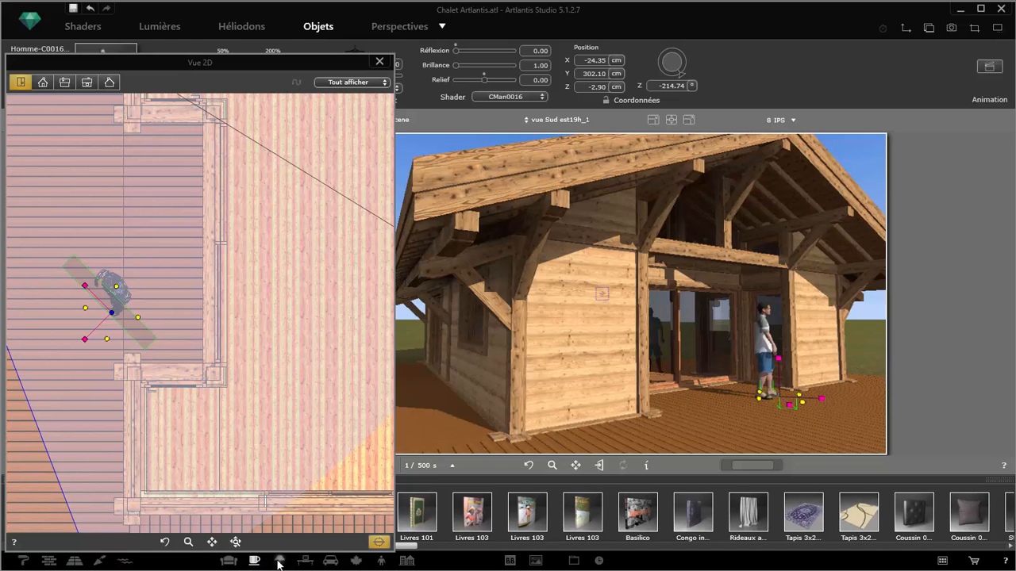
click(280, 561)
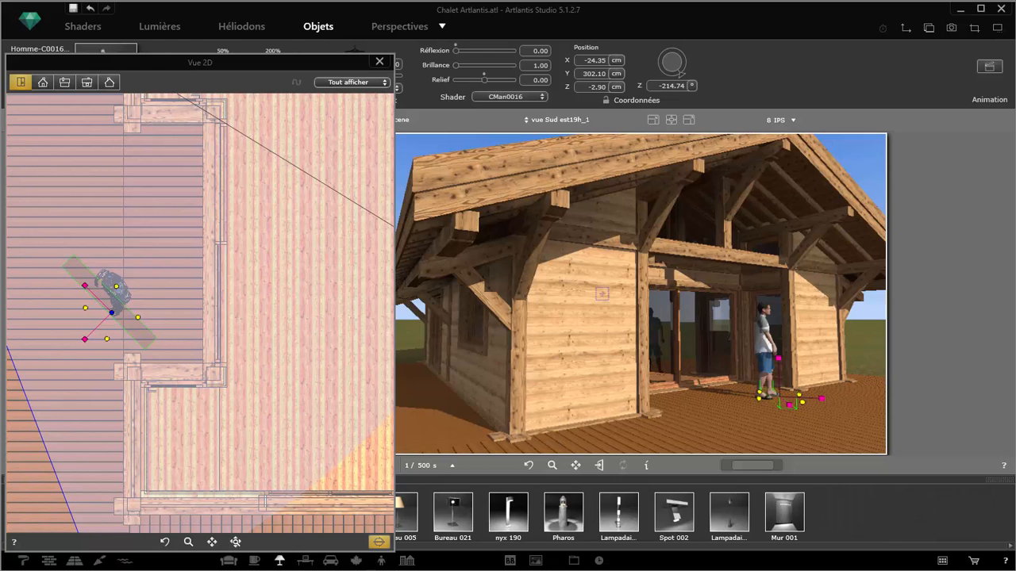
click(305, 561)
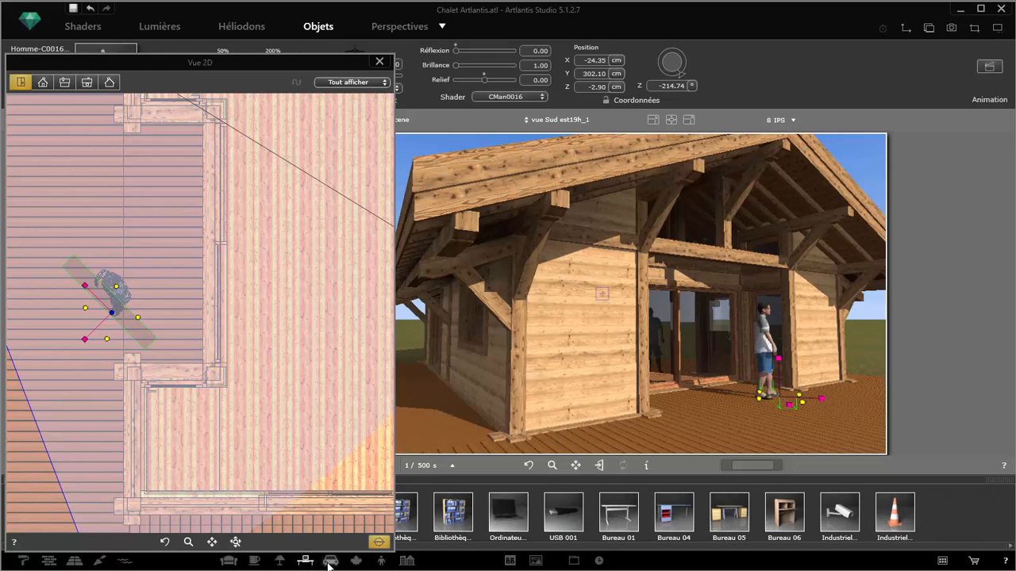
click(329, 561)
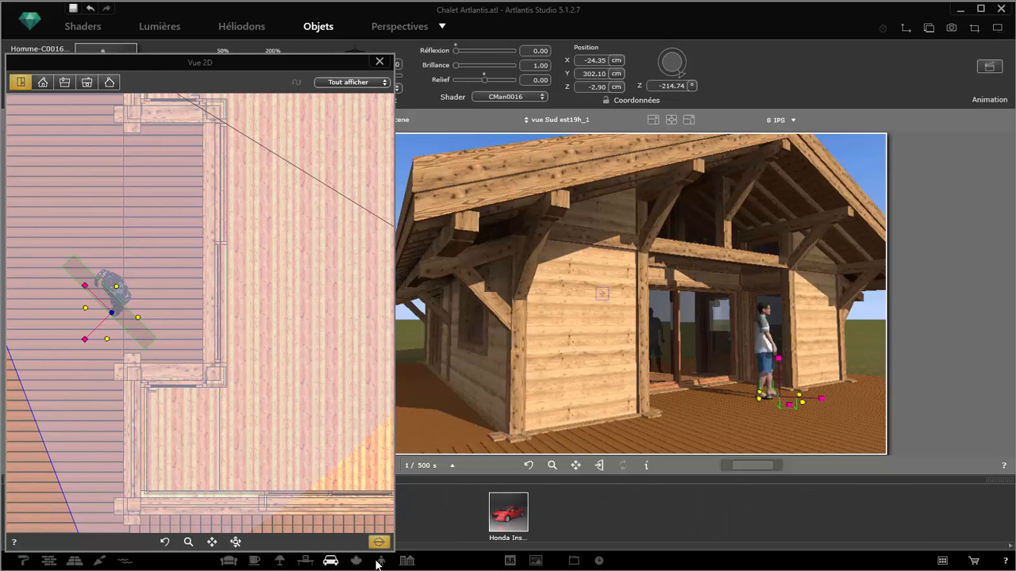
click(356, 561)
click(381, 561)
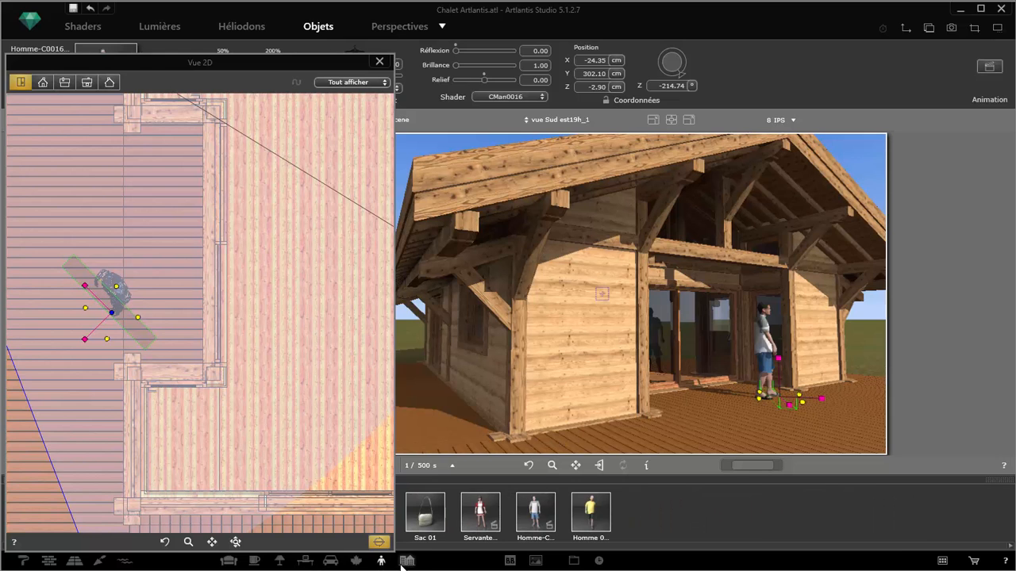
- Insert the Barbecue 003 object from the exterior library on the side terrace of the chalet
click(407, 561)
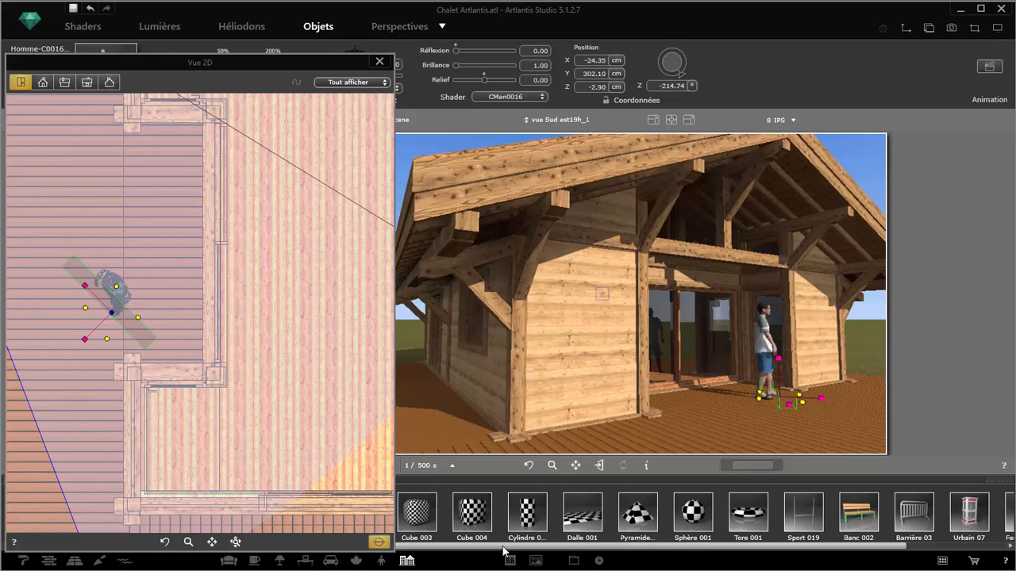
scroll(587, 544, down, 2)
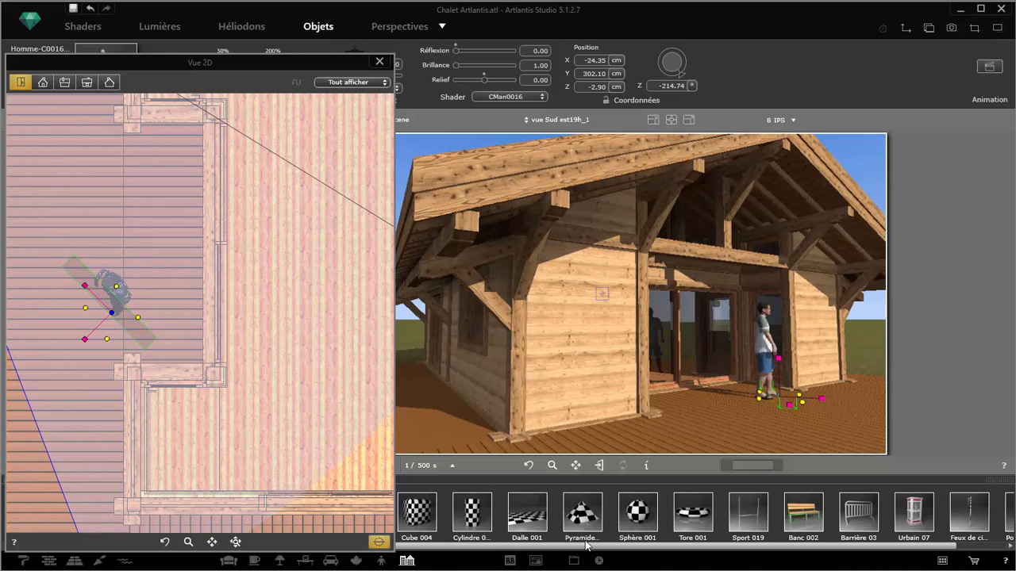
click(380, 61)
scroll(324, 527, up, 2)
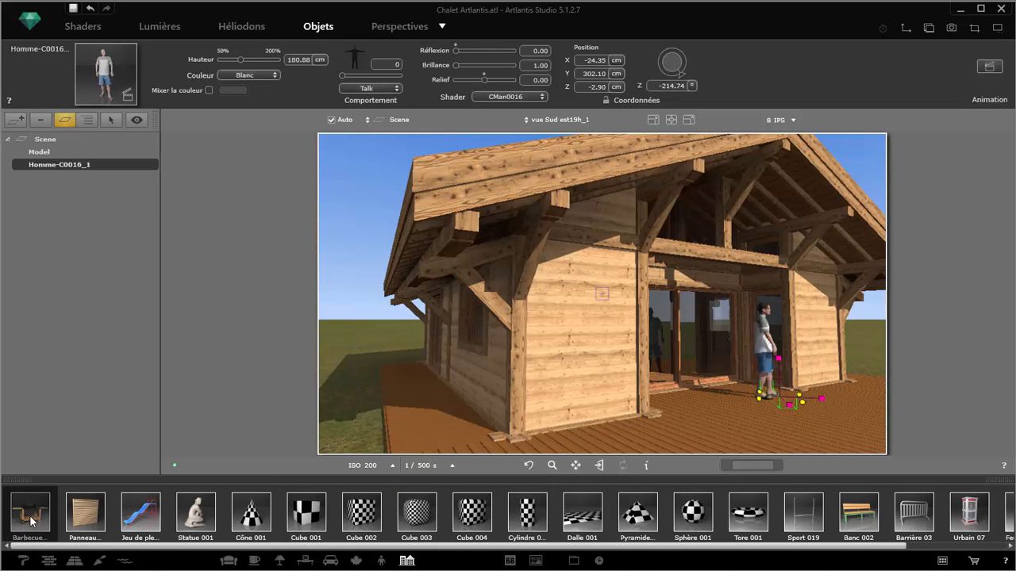
drag(32, 522, 434, 420)
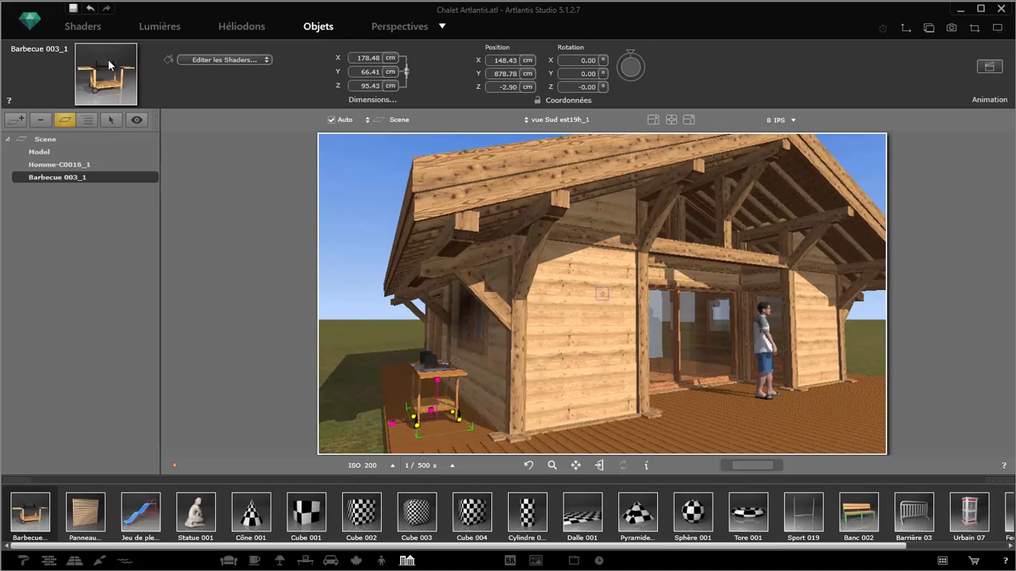
- Set the barbecue's rotation around Z to 180°
click(581, 86)
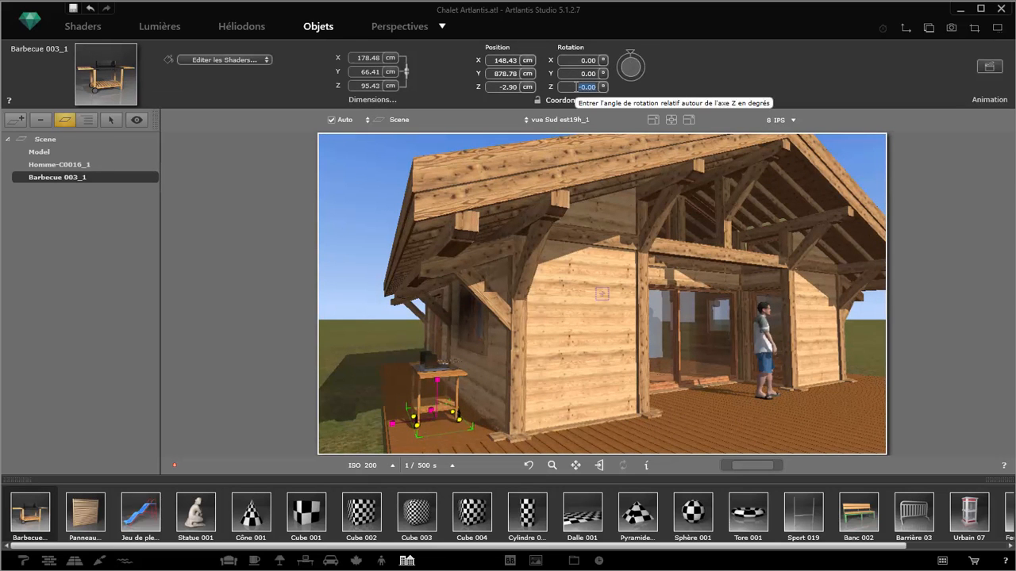
text(9)
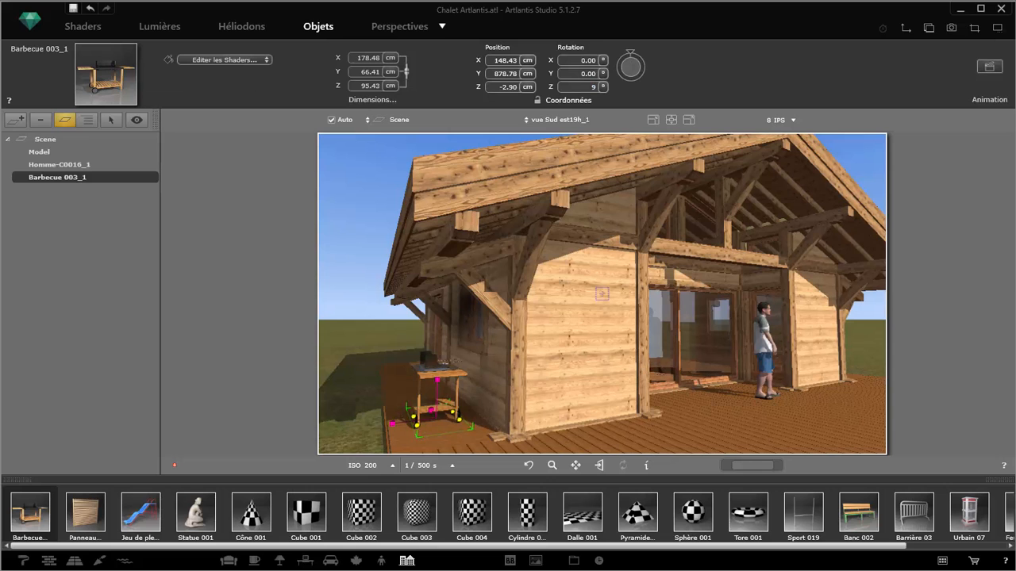
key(BackSpace)
text(180)
key(Return)
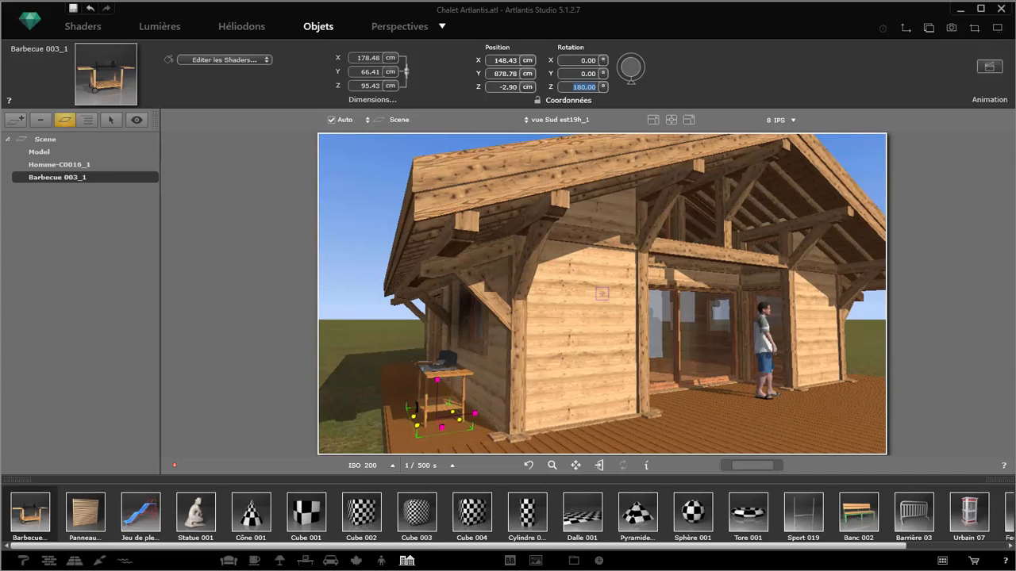
- Move the barbecue closer to the wall in the 2D top view, to about X 113.71, Y 858.52 cm
click(906, 28)
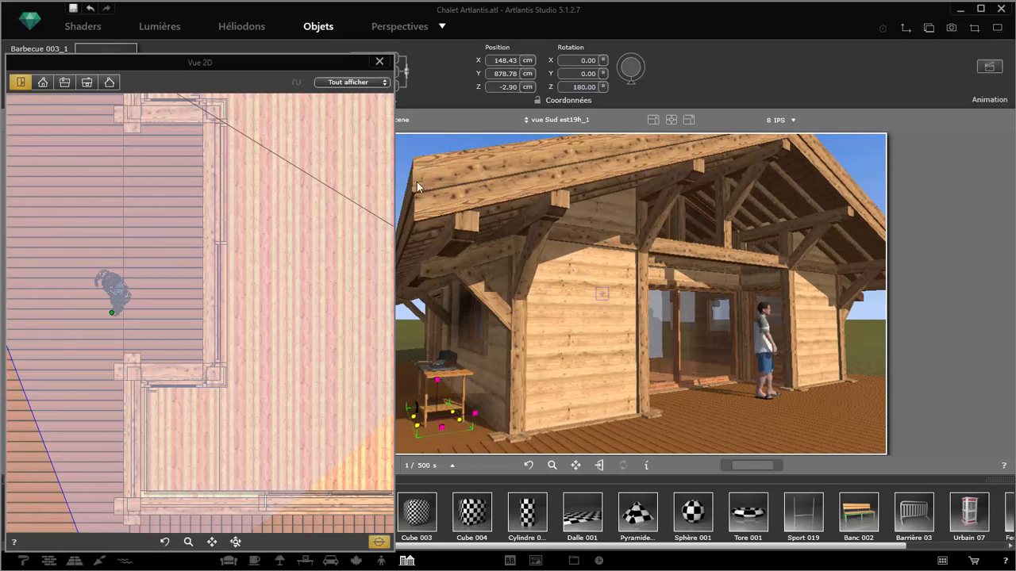
scroll(238, 193, down, 4)
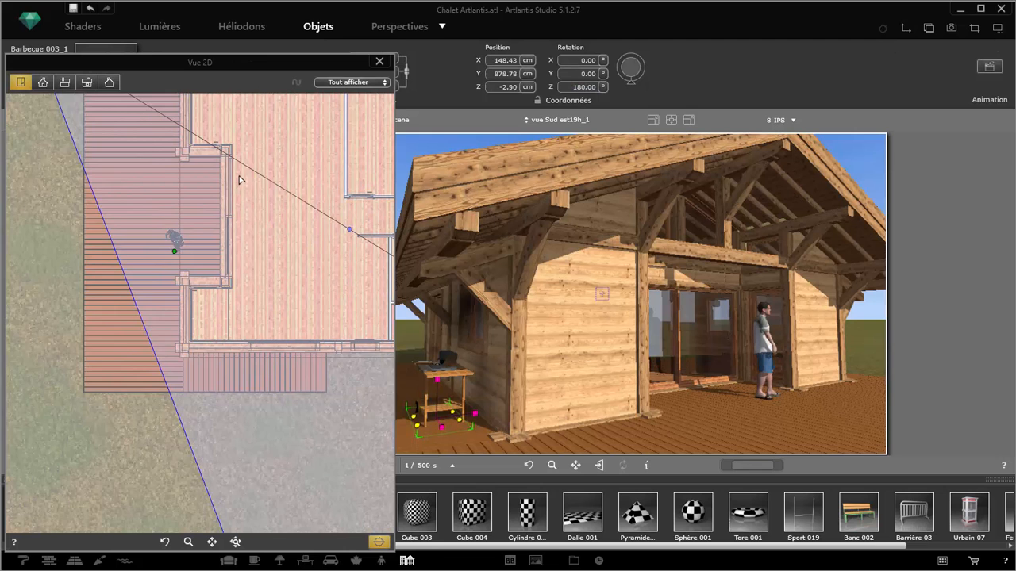
scroll(232, 127, up, 5)
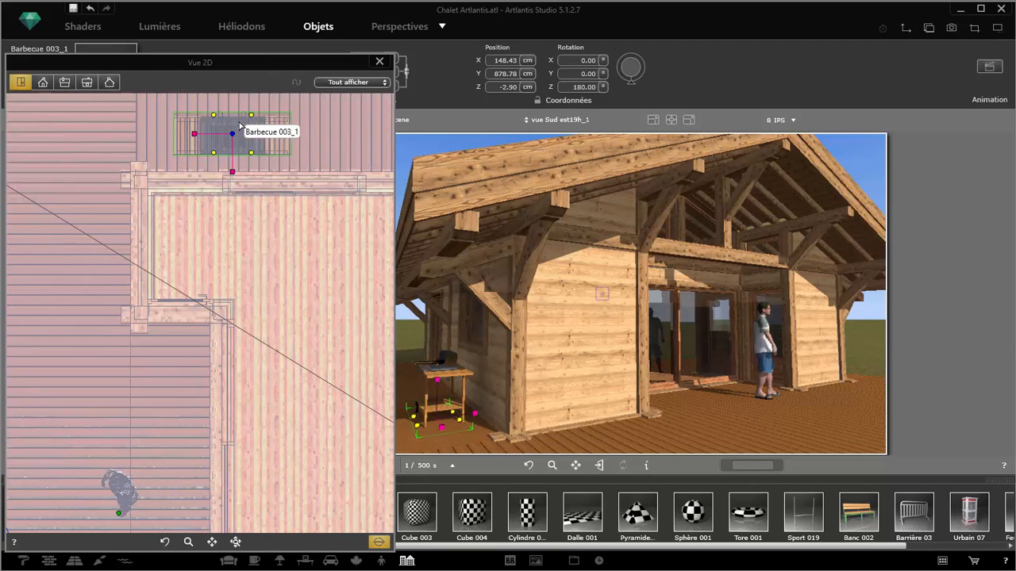
drag(232, 136, 209, 149)
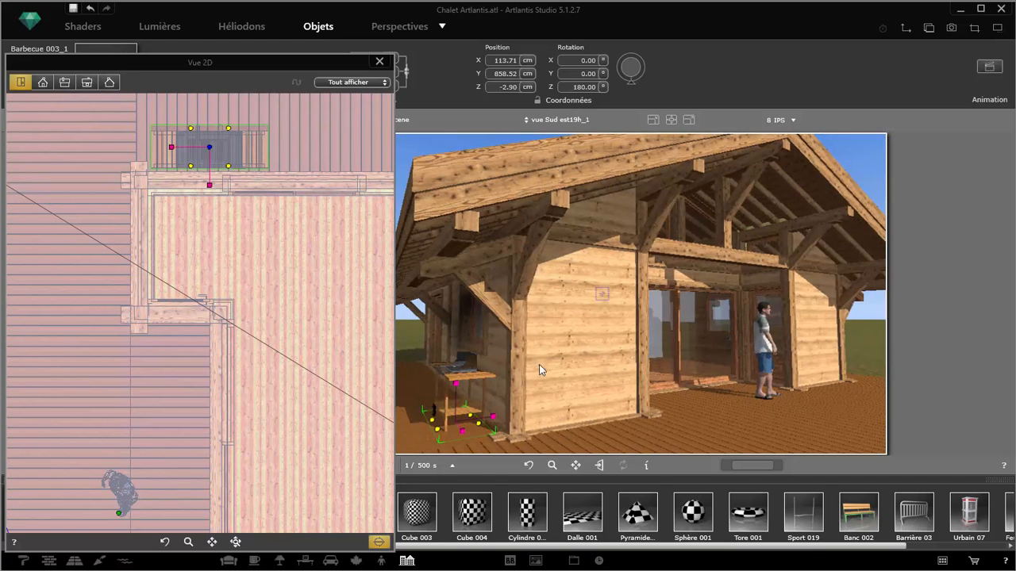
- Insert a Tilleul 08m tree in the 2D top view near the chalet's rear corner, at about X 1059.14, Y 981.36 cm
click(357, 561)
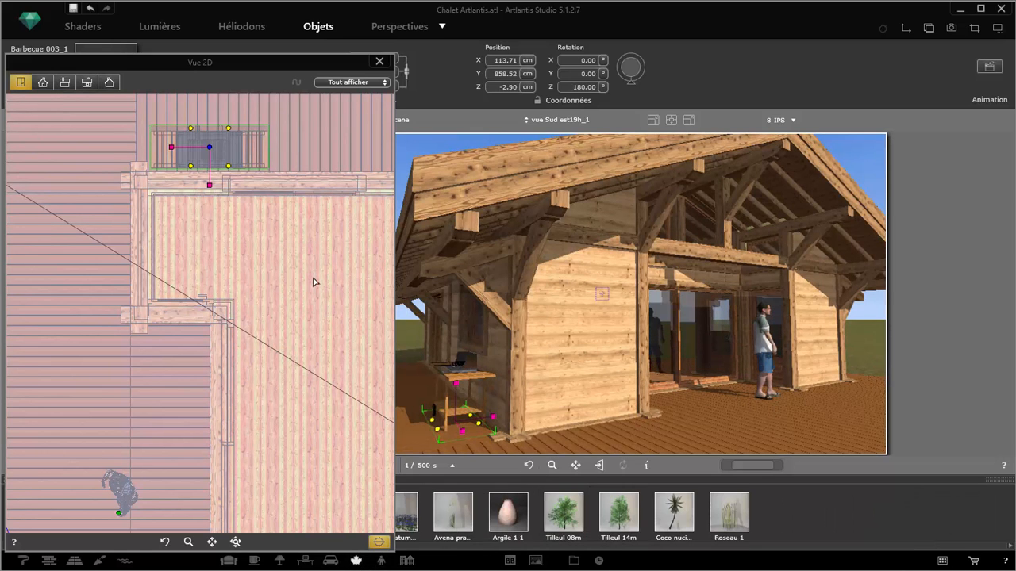
scroll(313, 283, down, 3)
scroll(319, 302, down, 2)
scroll(372, 357, down, 2)
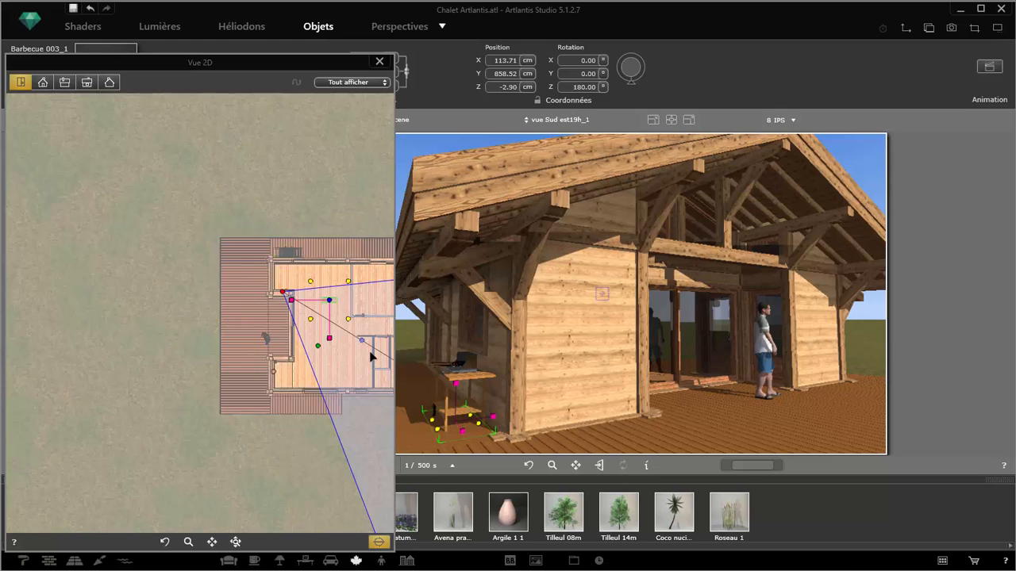
scroll(370, 353, down, 2)
scroll(370, 353, up, 3)
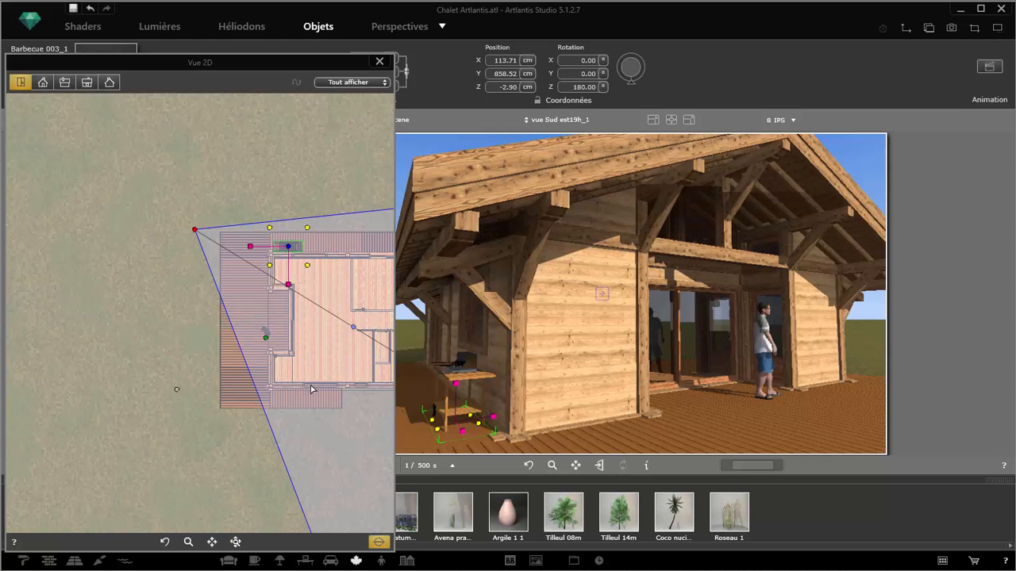
middle_drag(199, 322, 103, 304)
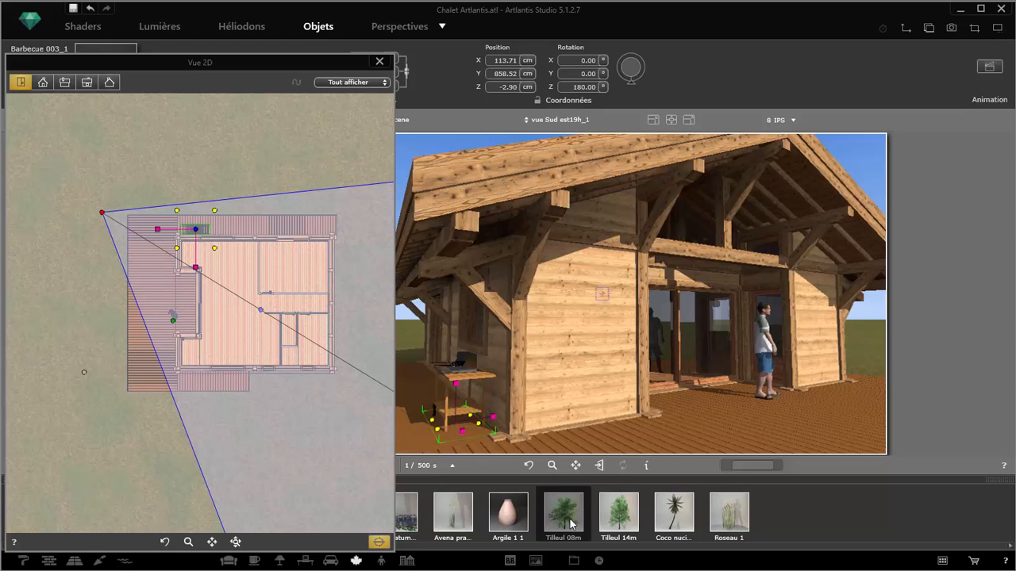
drag(560, 515, 326, 198)
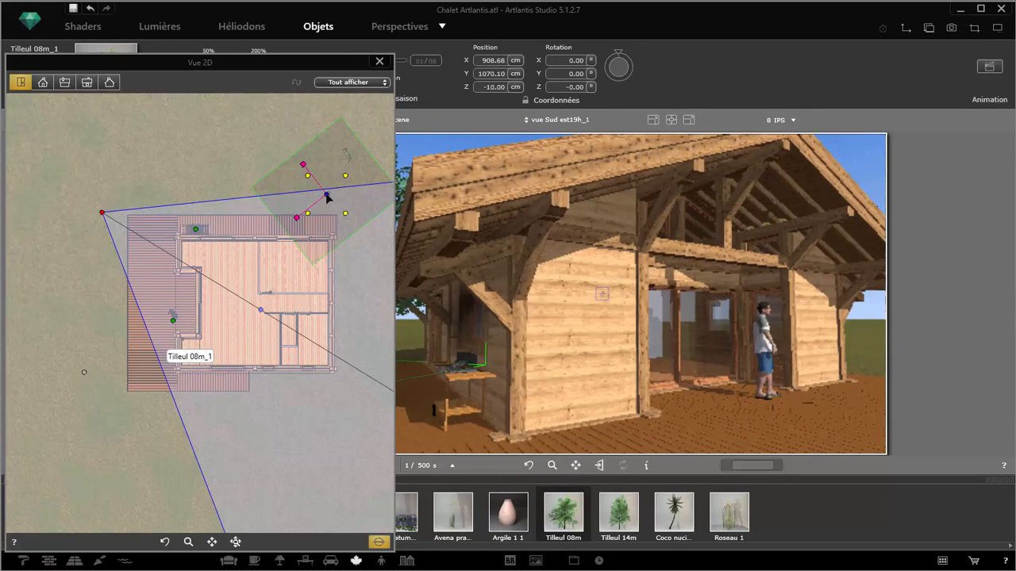
drag(327, 196, 352, 212)
- Duplicate the Tilleul 08m tree and place the copy behind the chalet at about X 1090.00, Y 749.89 cm
right_click(352, 212)
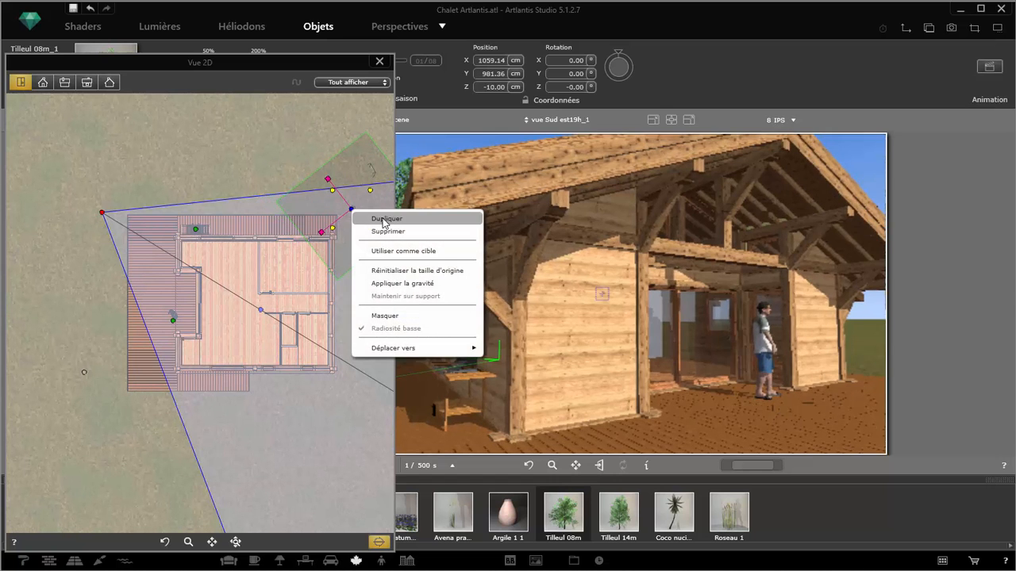
click(379, 215)
drag(353, 211, 357, 262)
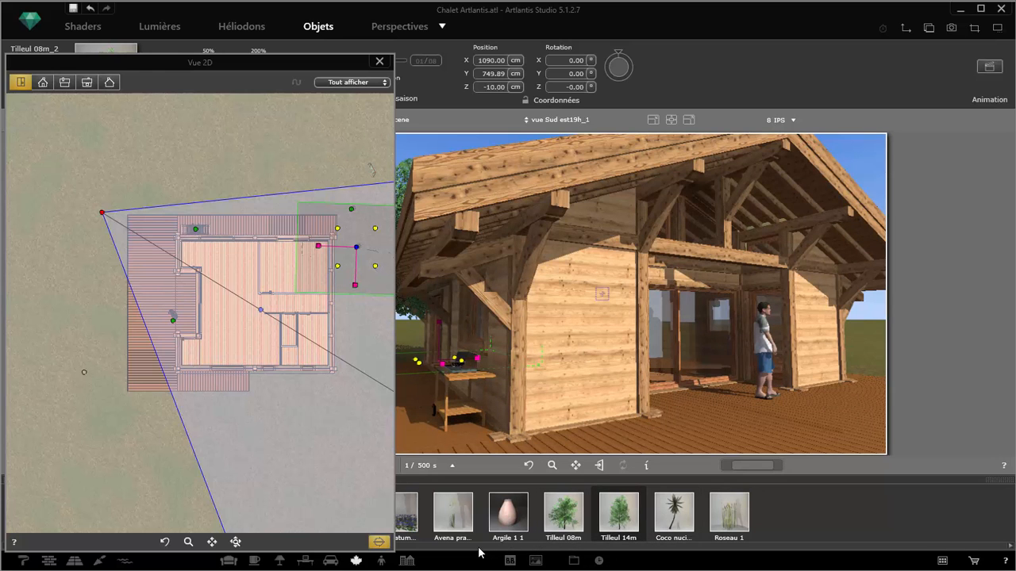
- Insert an Abies balsamea 10 fir on the grass beside the chalet and move it to about X 788.90, Y 1080.17 cm
drag(264, 71, 802, 43)
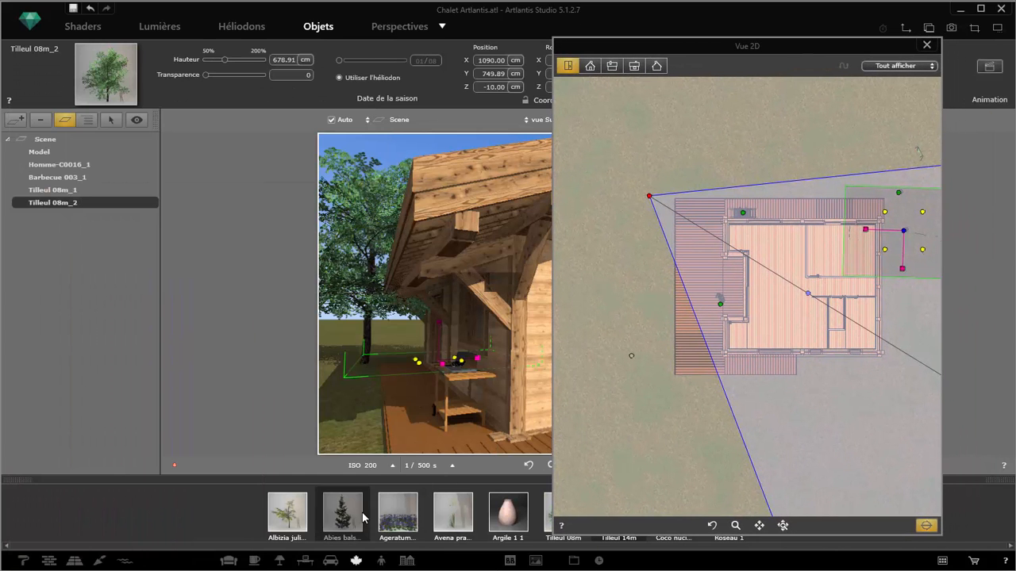
drag(342, 512, 356, 383)
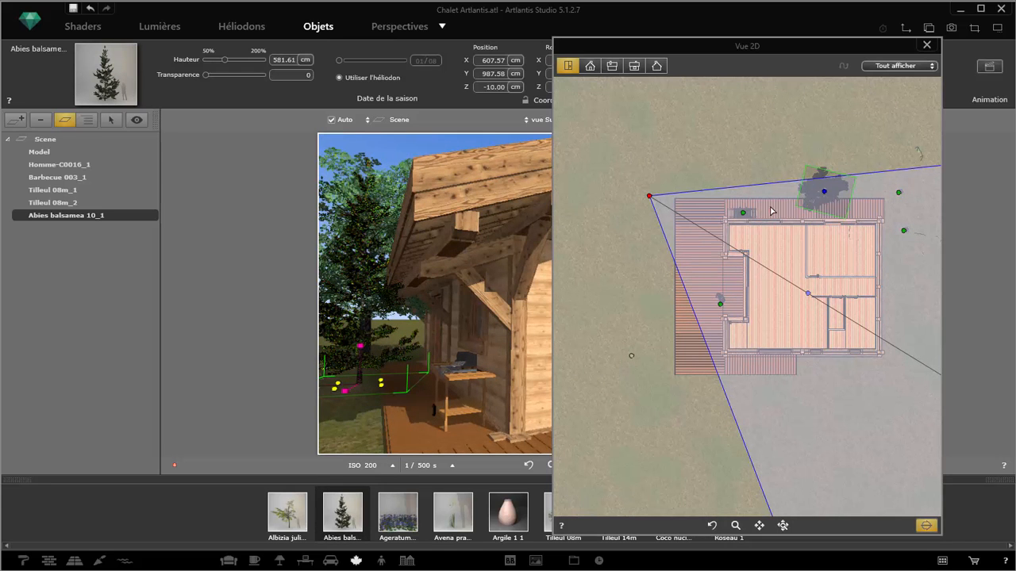
drag(818, 195, 864, 176)
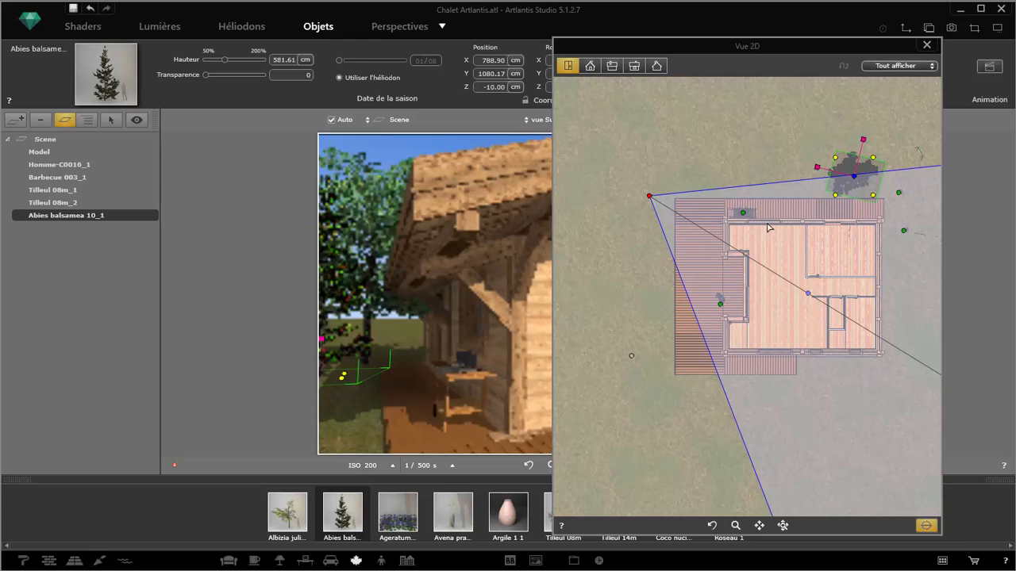
click(928, 46)
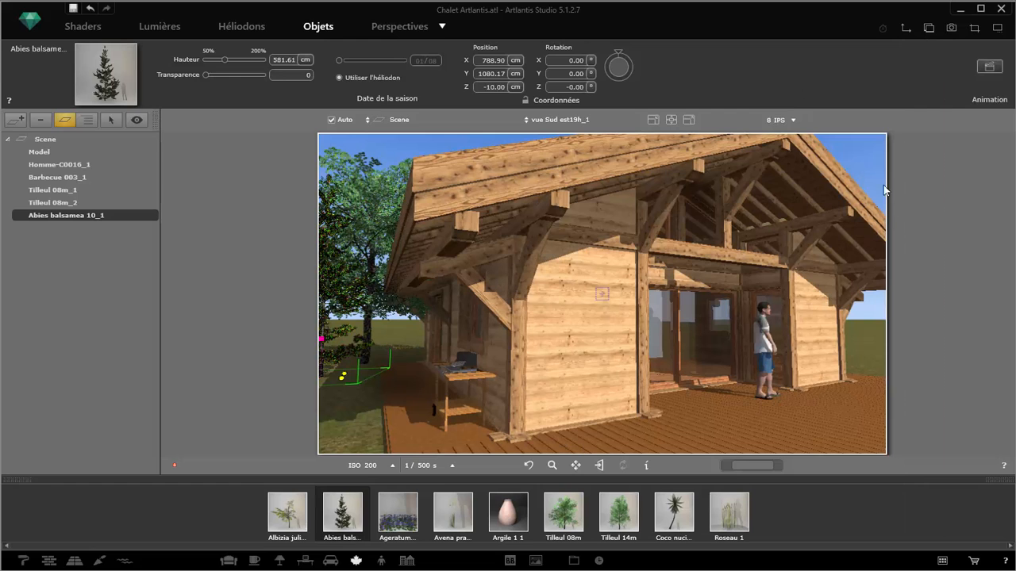
- Review the light and heliodon settings, and show the perspective settings of vue Sud est19h_1
click(164, 30)
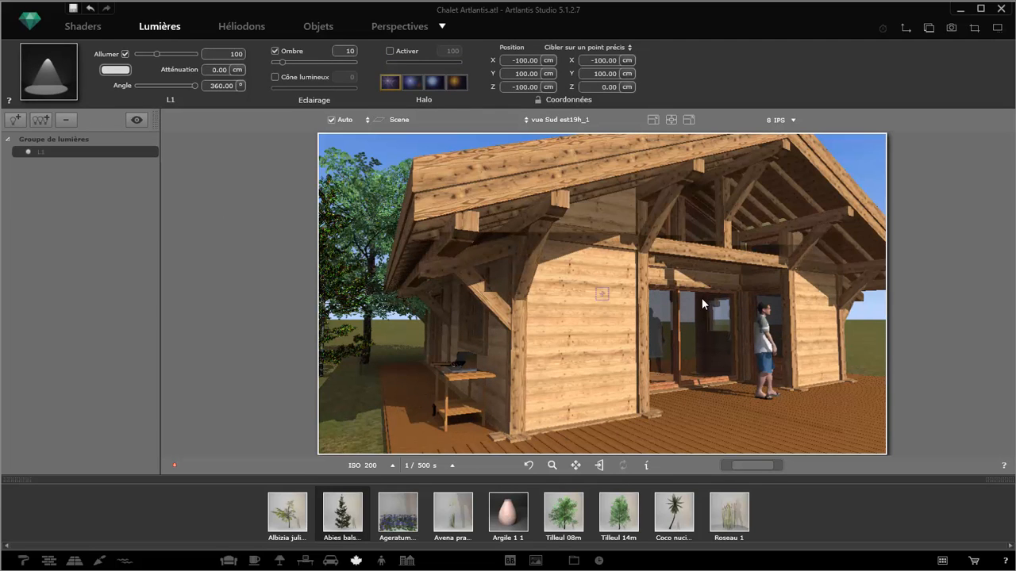
click(242, 26)
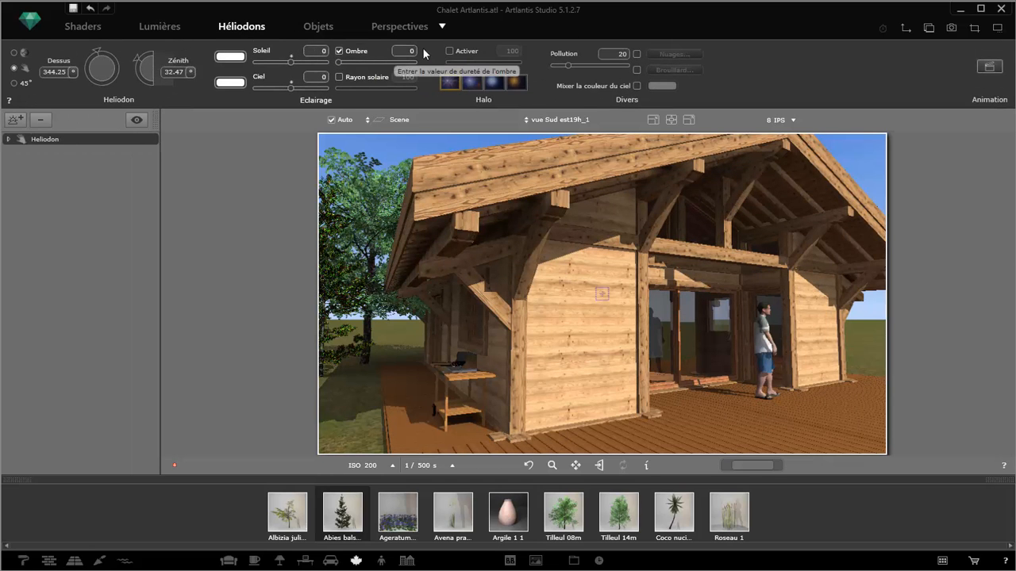
click(406, 30)
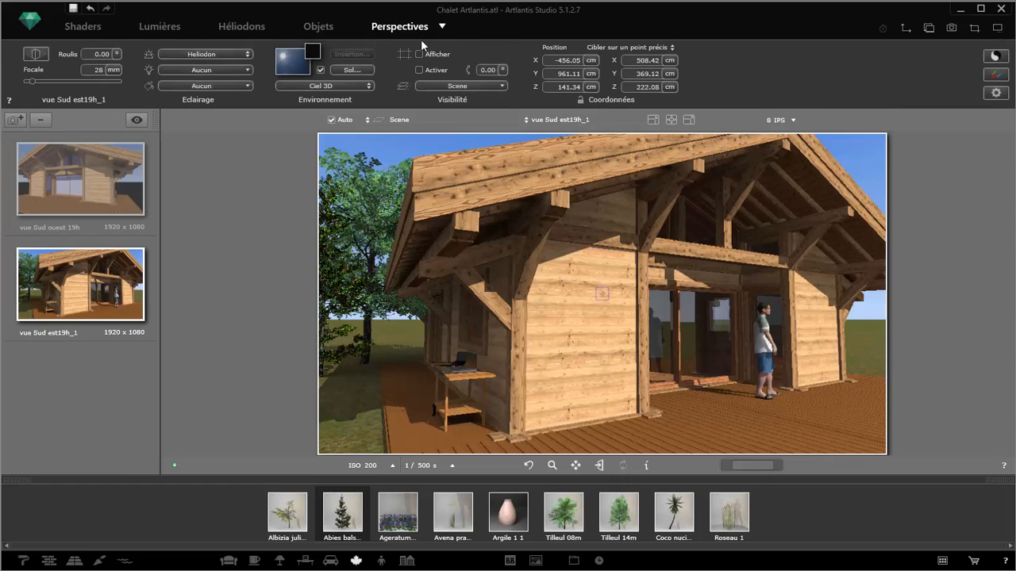
- Render the vue Sud est19h_1 perspective to a JPG at 1920 x 1080 and 300 ppi with Normal anti-aliasing
click(952, 28)
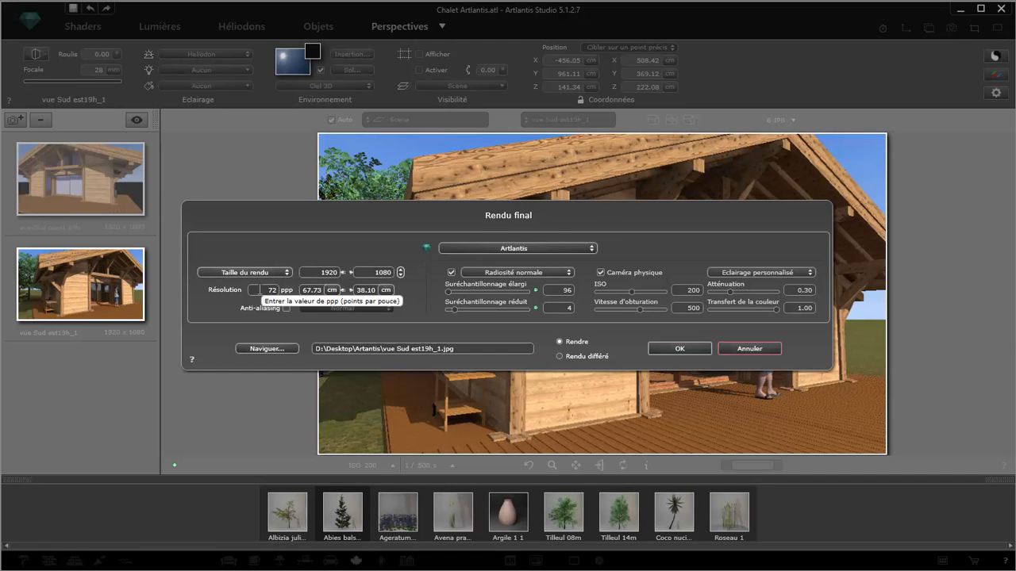
click(260, 291)
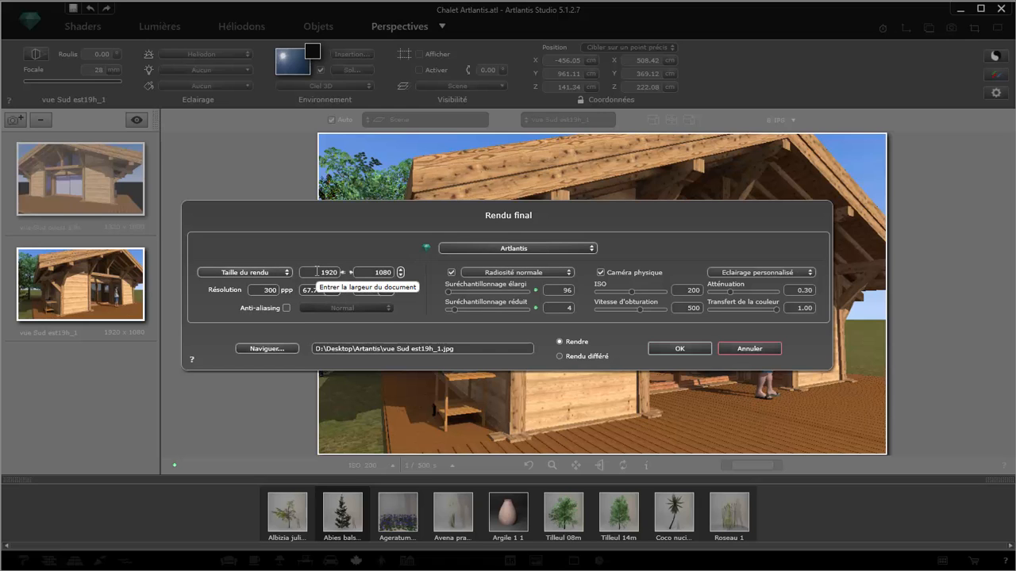
click(287, 308)
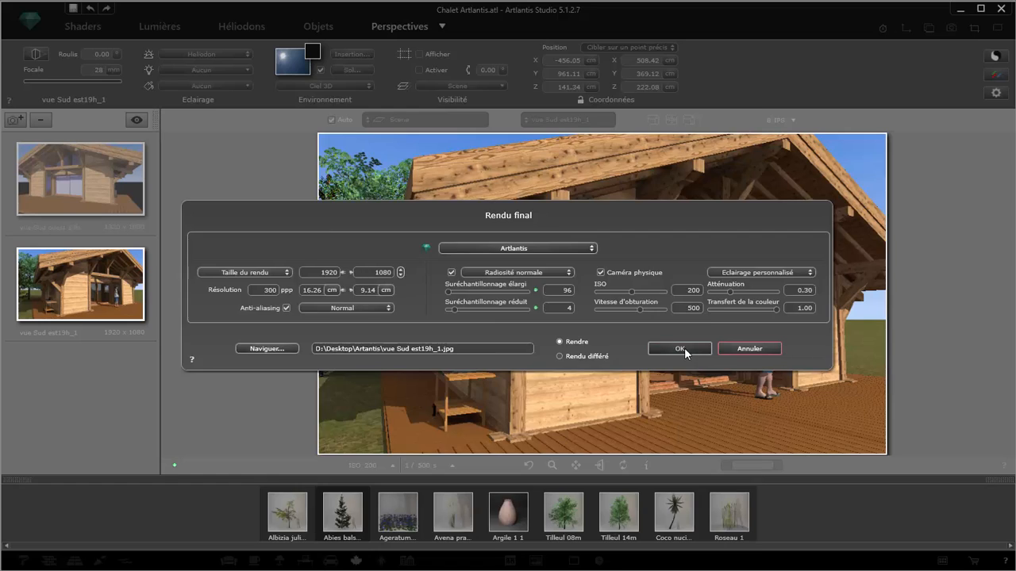
click(681, 348)
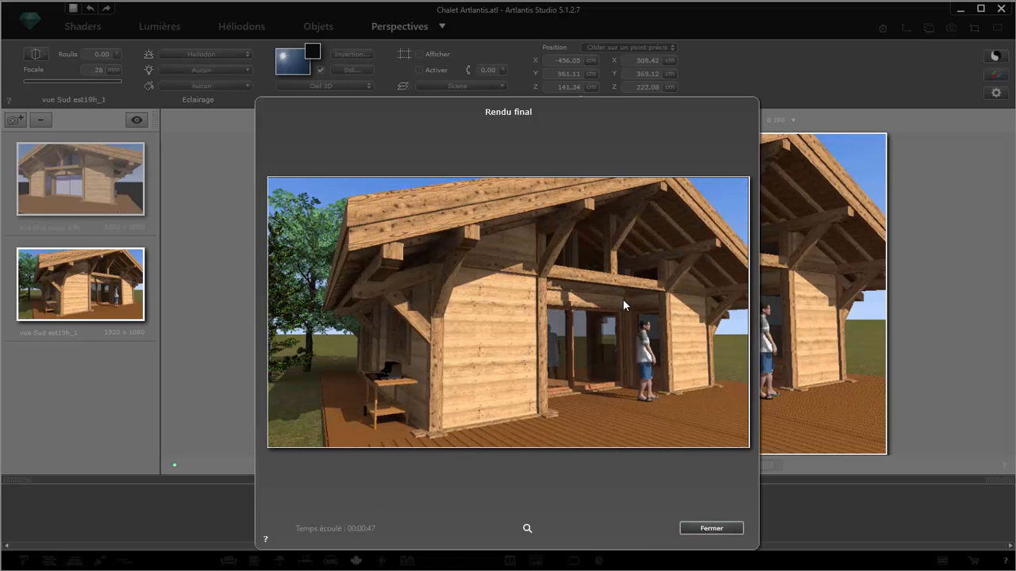
click(711, 528)
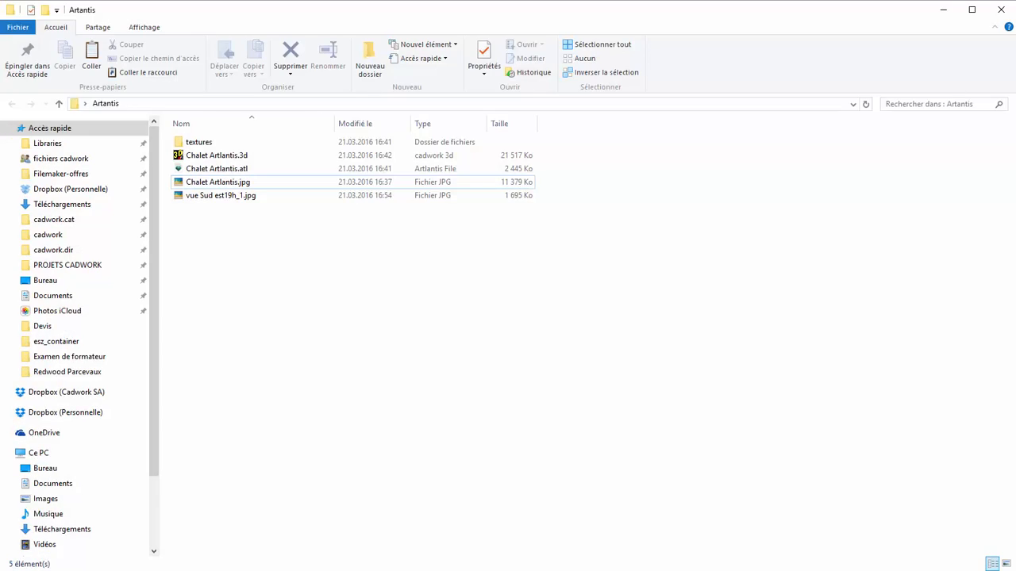
- Examine the rendered image vue Sud est19h_1.jpg from the Artantis folder in File Explorer, and return to Artlantis Studio
double_click(224, 196)
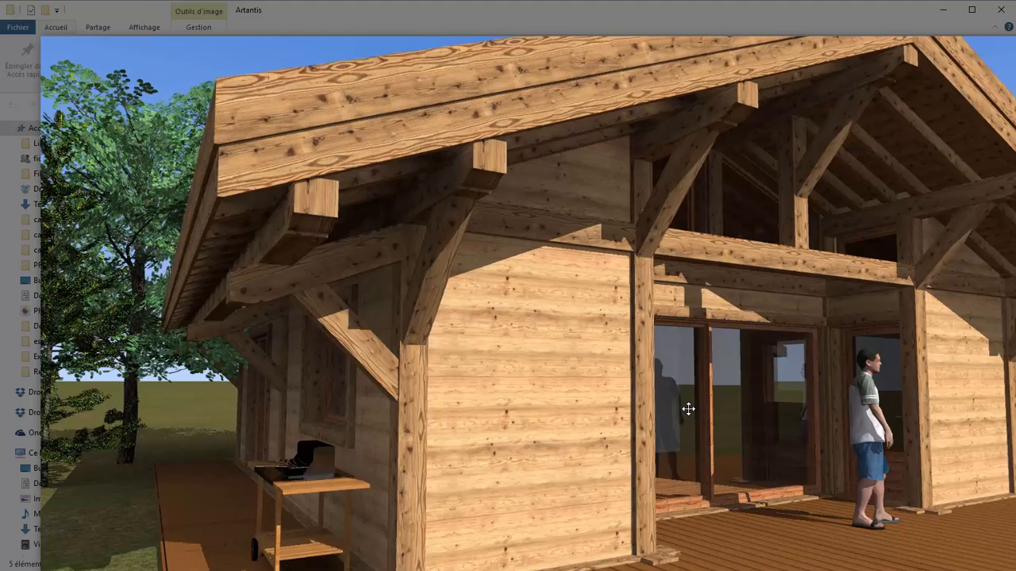
key(Left)
key(Right)
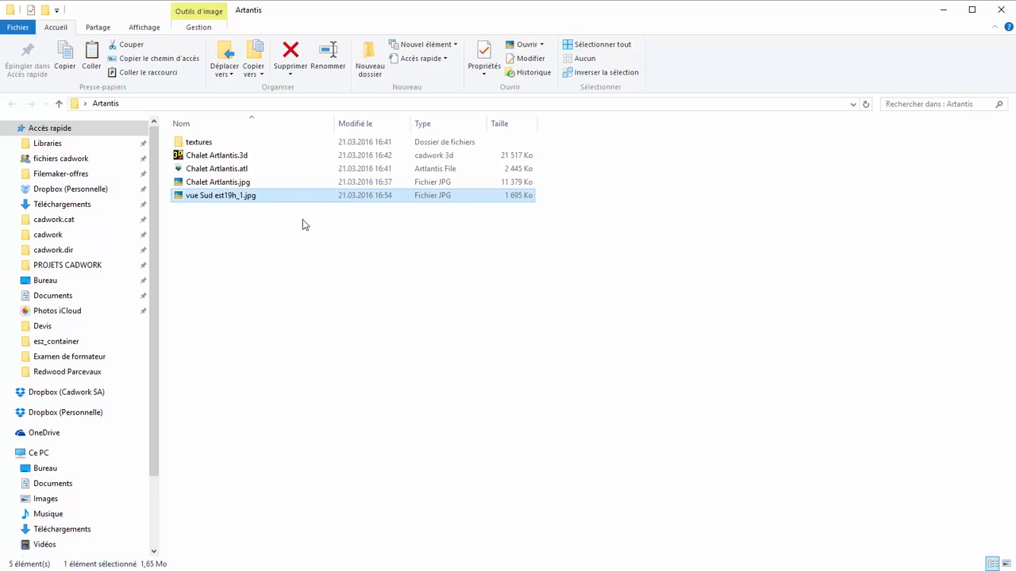
key(alt+Tab)
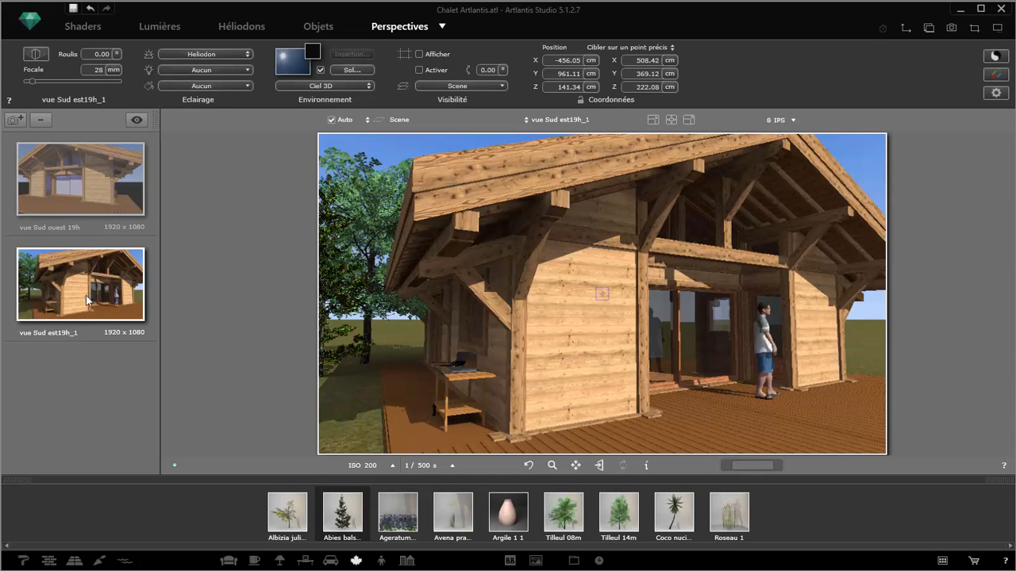
- Apply the second Pelouse grass shader to the ground in the vue Sud ouest 19h perspective, and switch back to vue Sud est19h_1
click(82, 195)
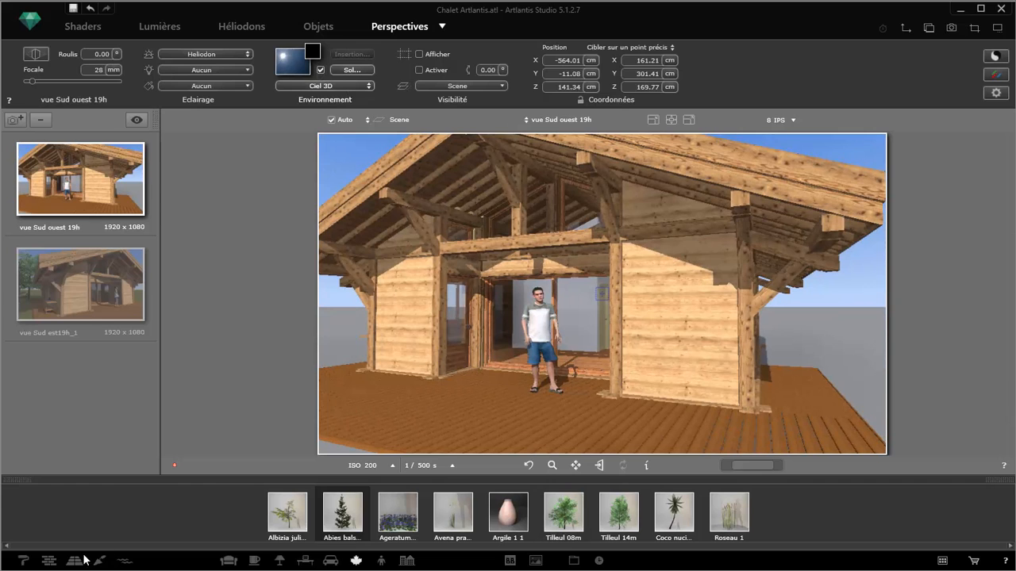
click(23, 561)
click(126, 561)
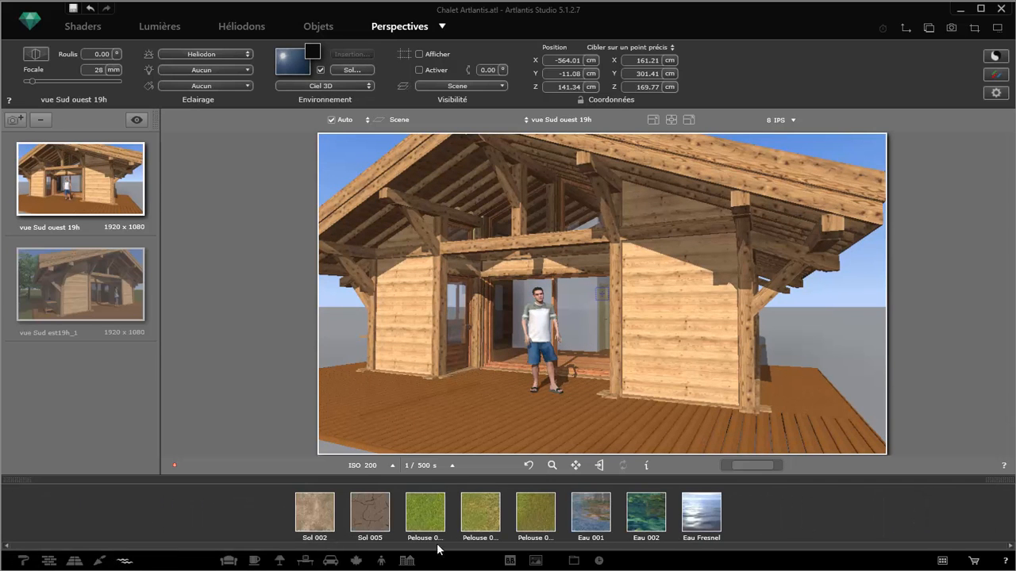
drag(482, 512, 823, 345)
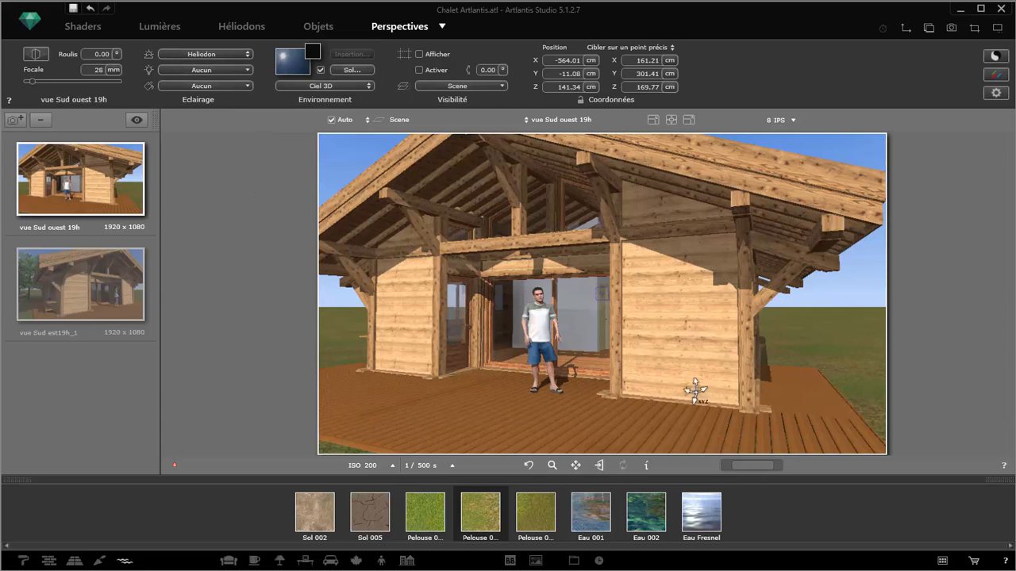
click(87, 288)
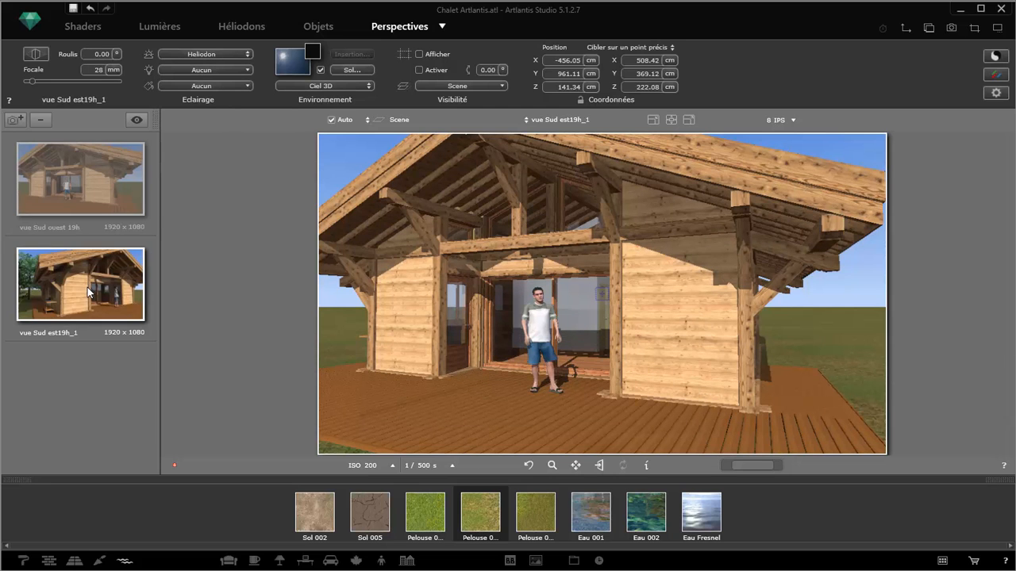